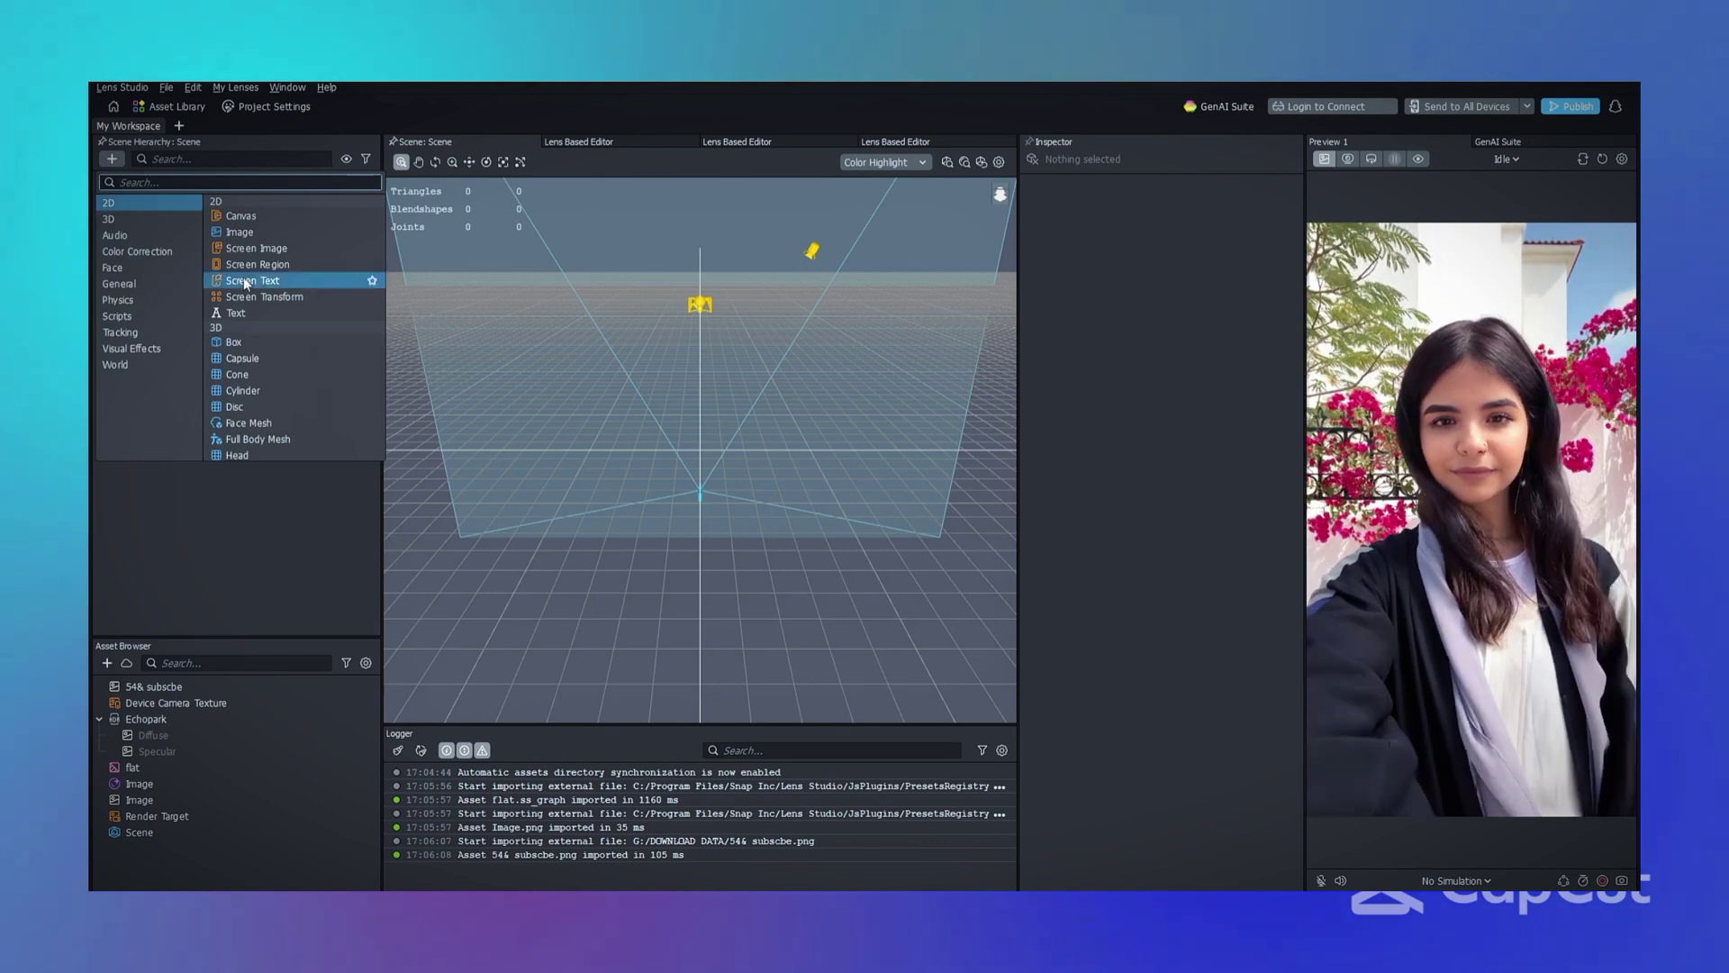
- Add a Screen Image object to the scene
click(255, 248)
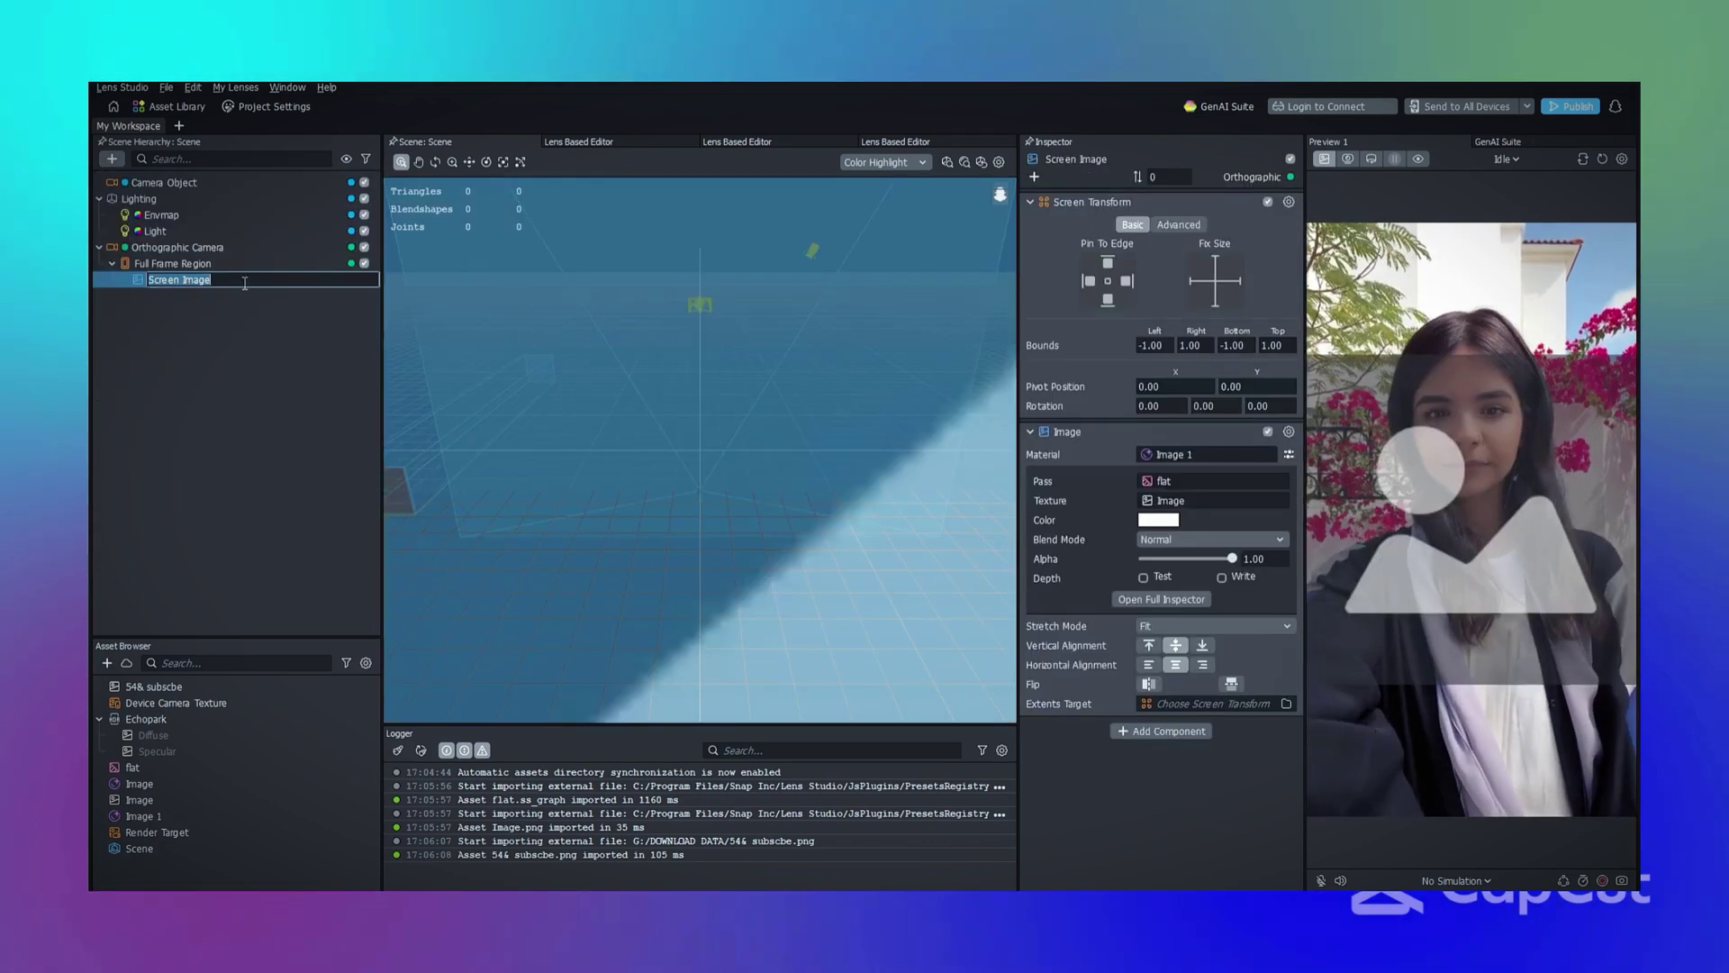
scroll(717, 371, down, 10)
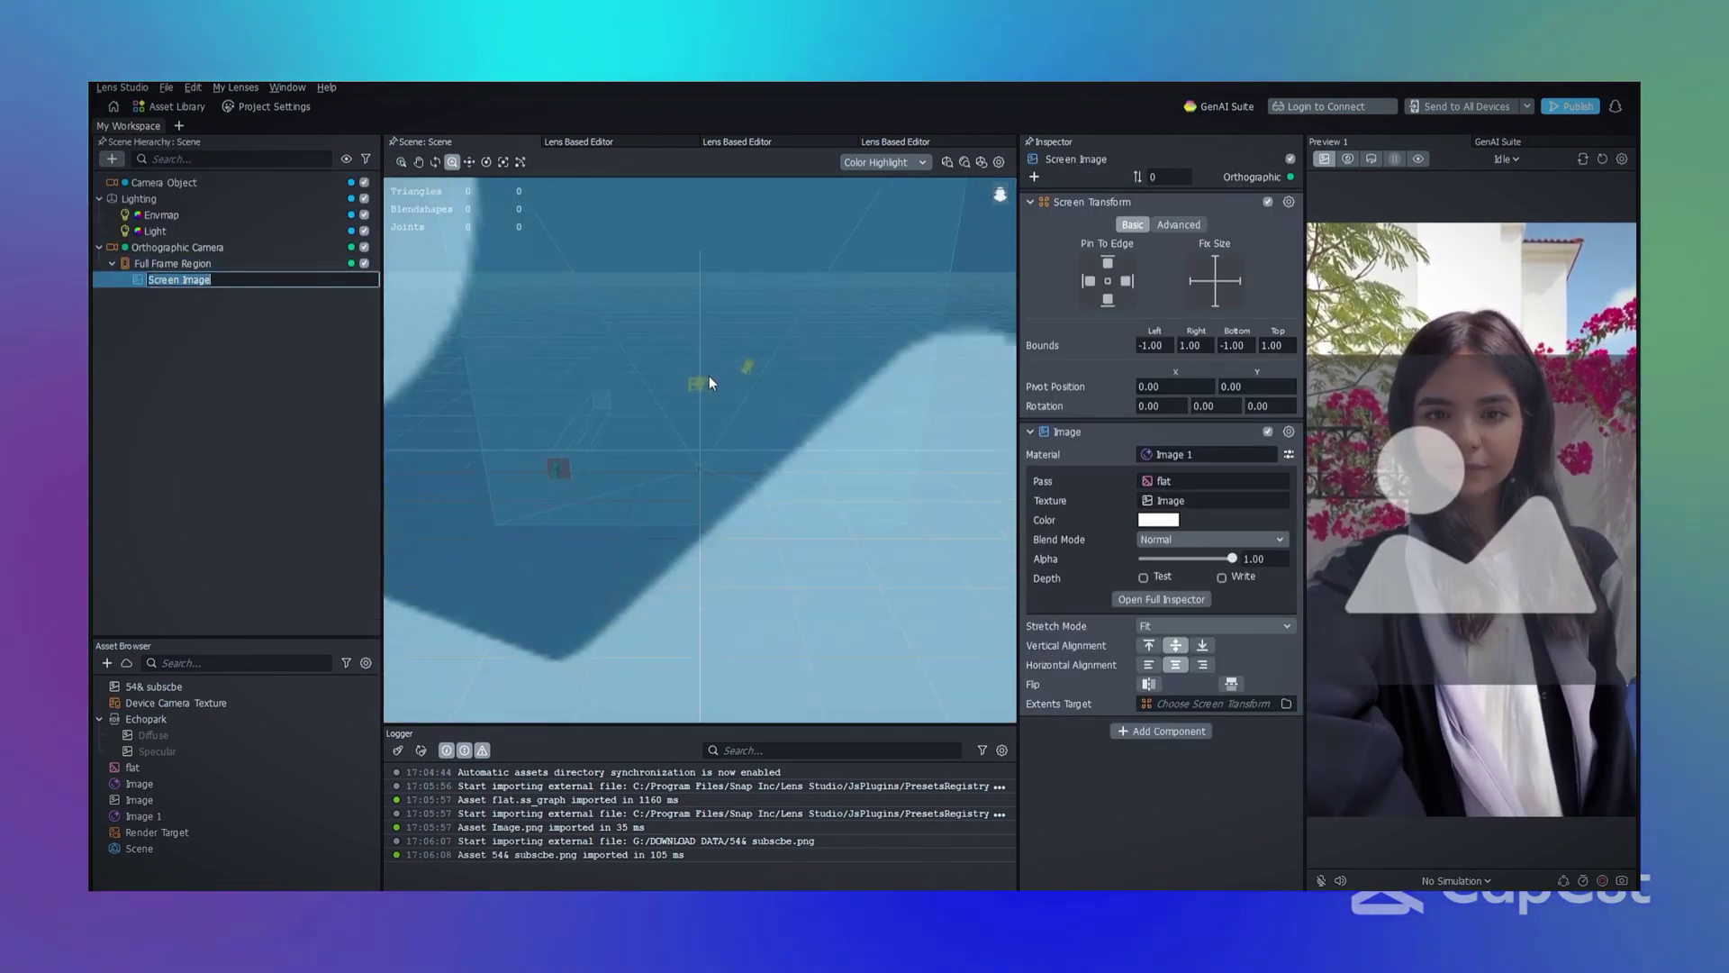
scroll(706, 383, down, 5)
click(218, 307)
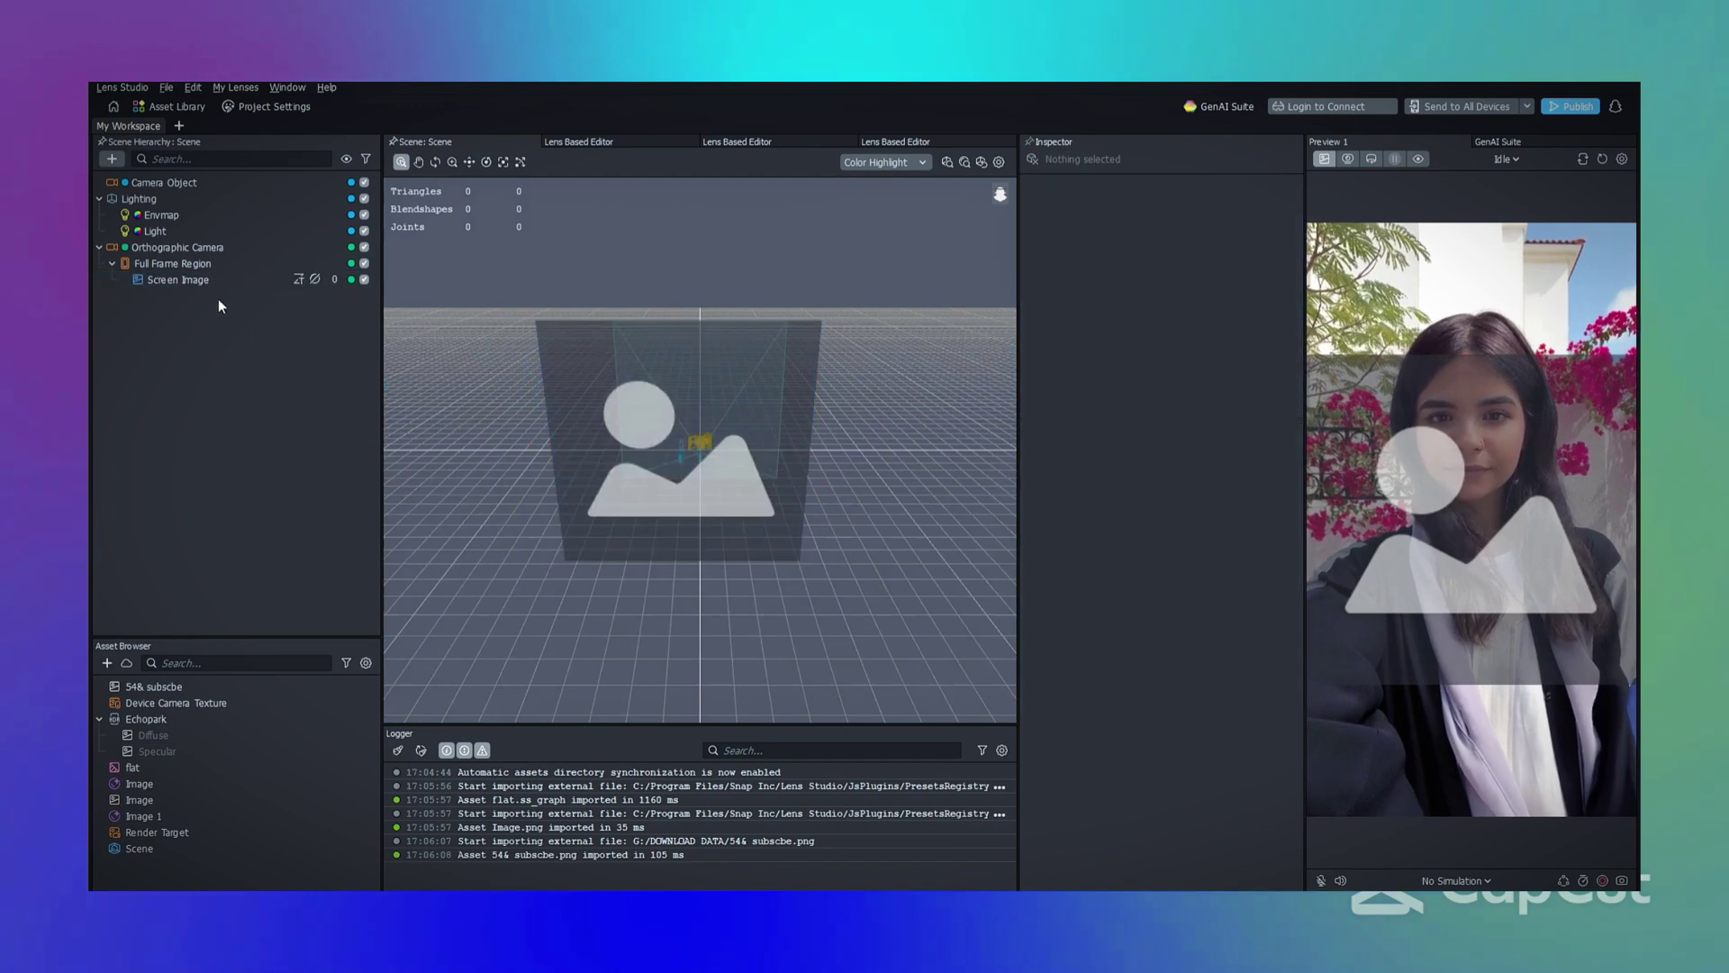
- Import the 54& subscbe.png file and assign it as the Screen Image's texture
click(208, 282)
click(1162, 497)
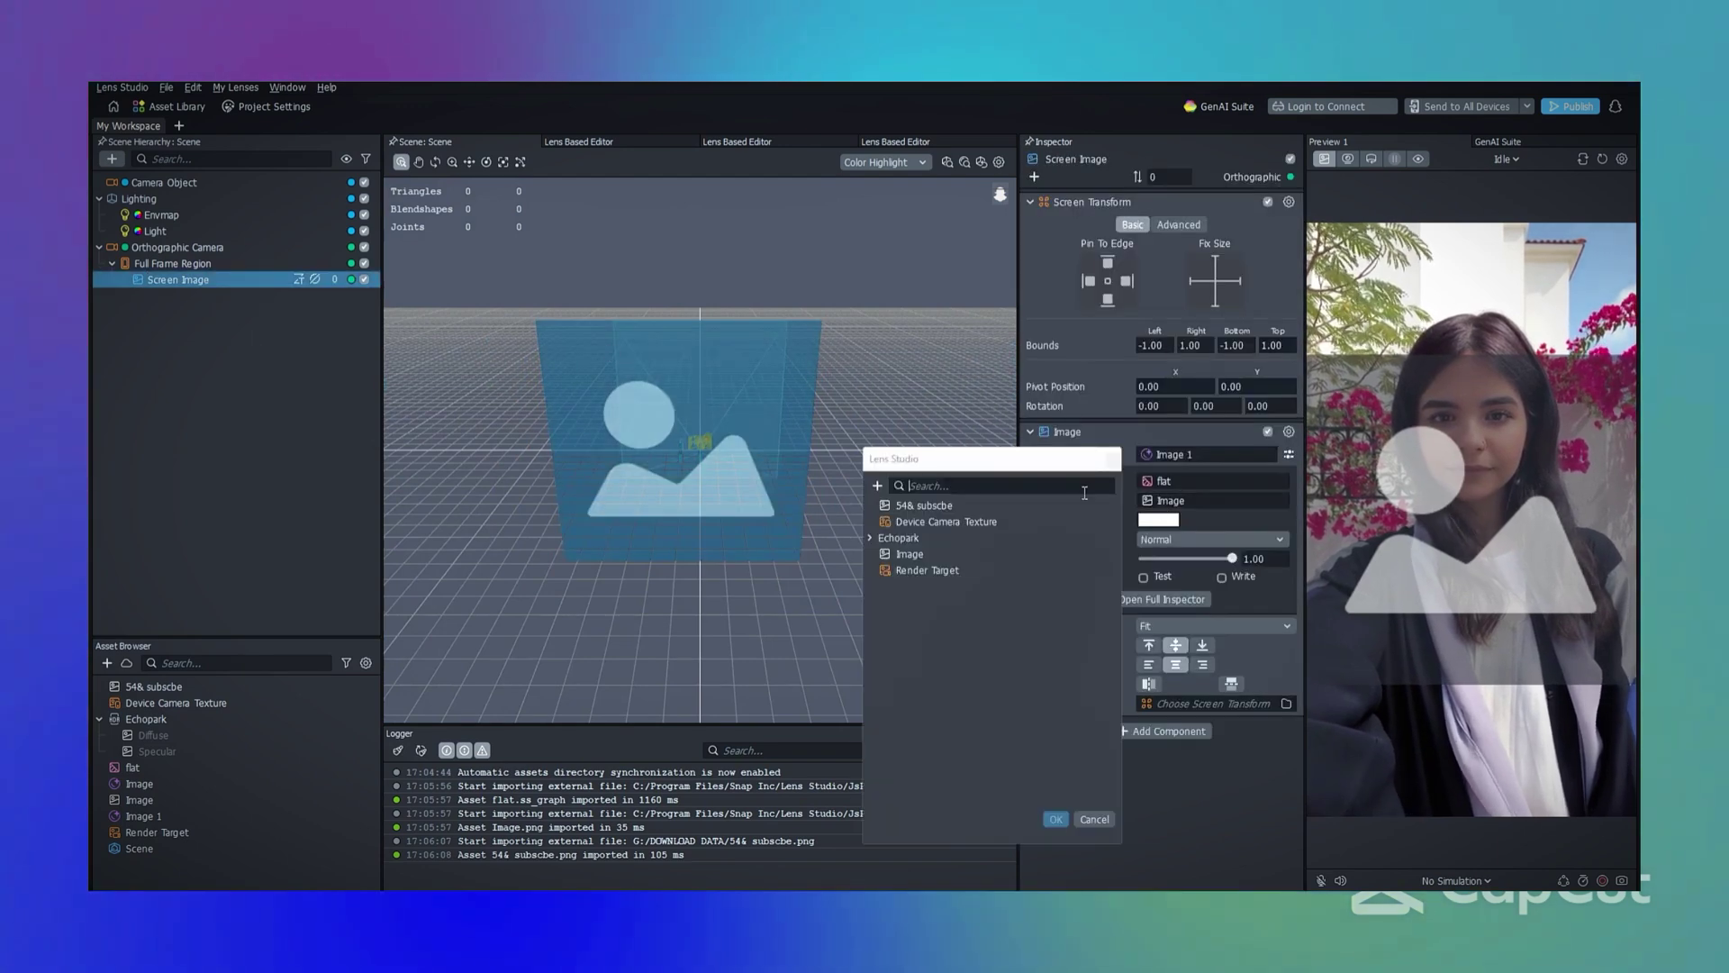
click(881, 488)
click(889, 774)
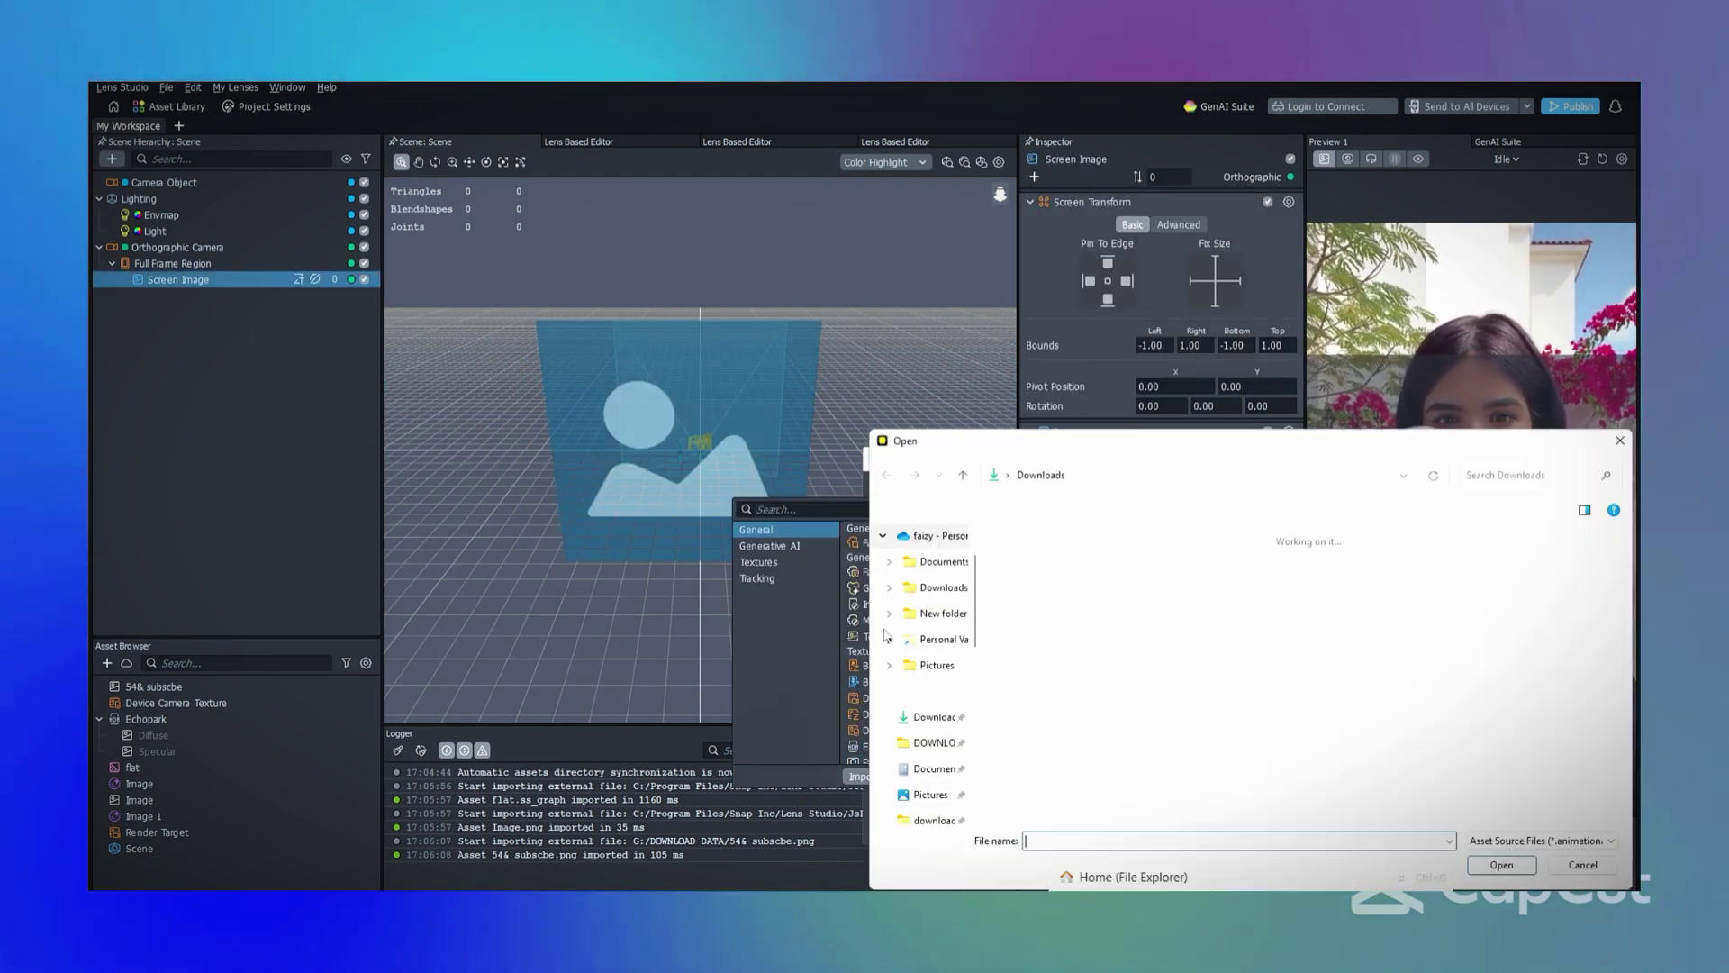
double_click(1030, 602)
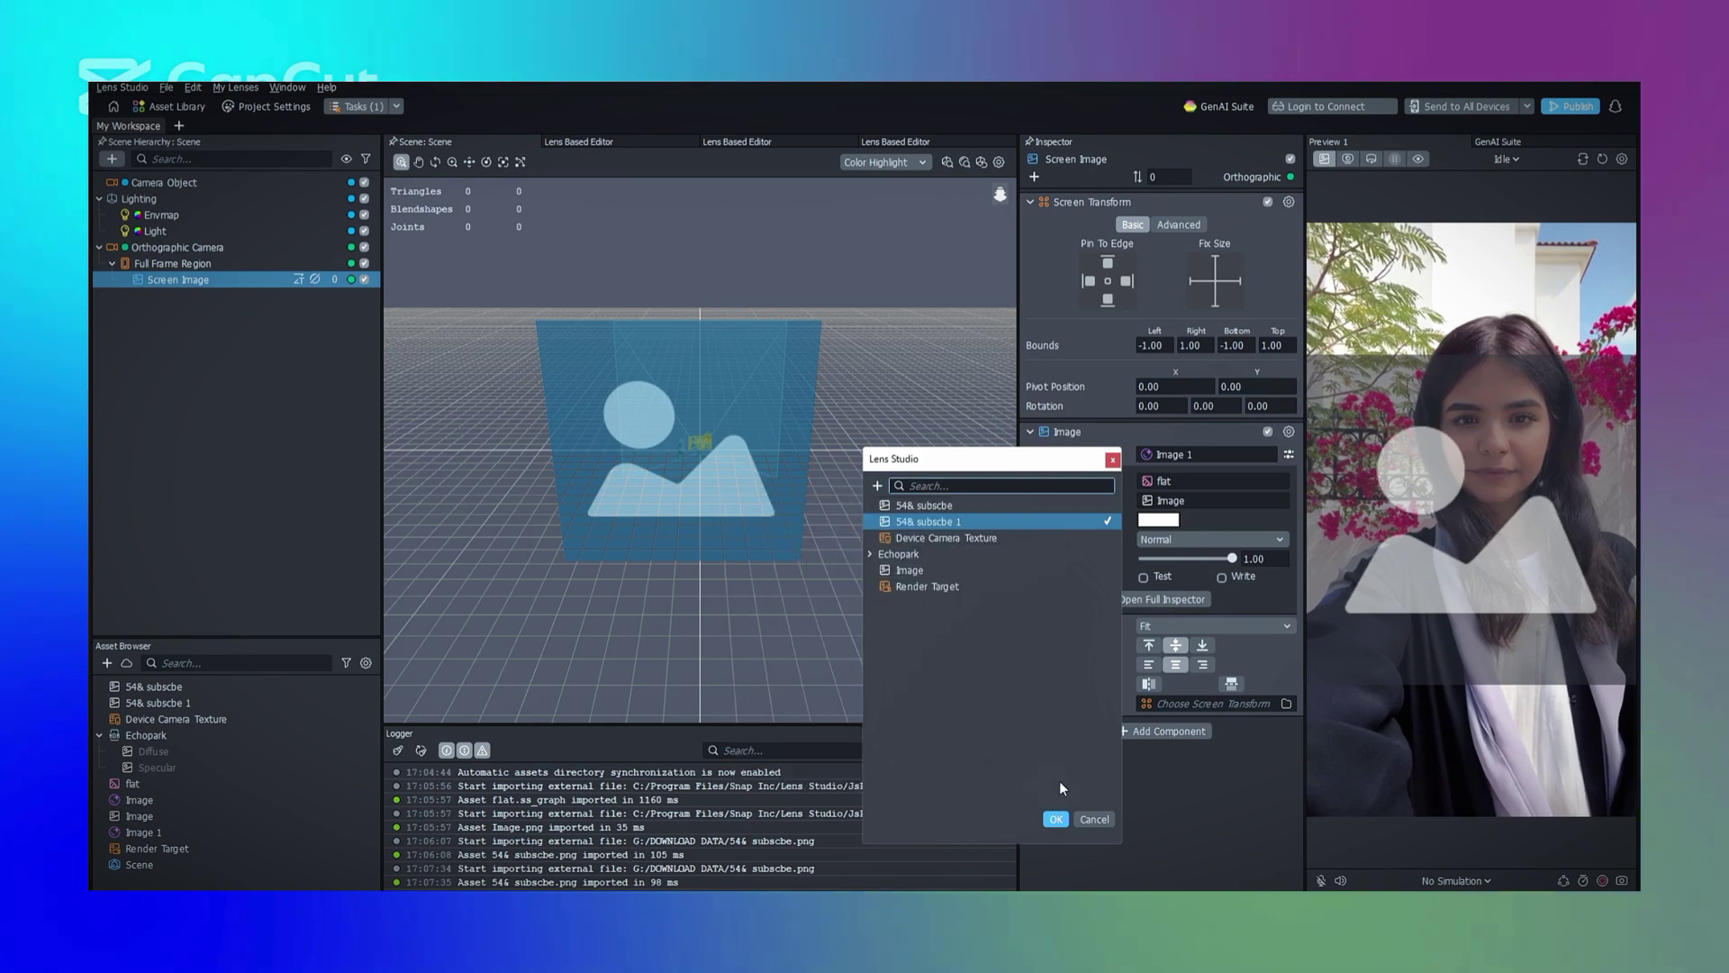
click(1056, 818)
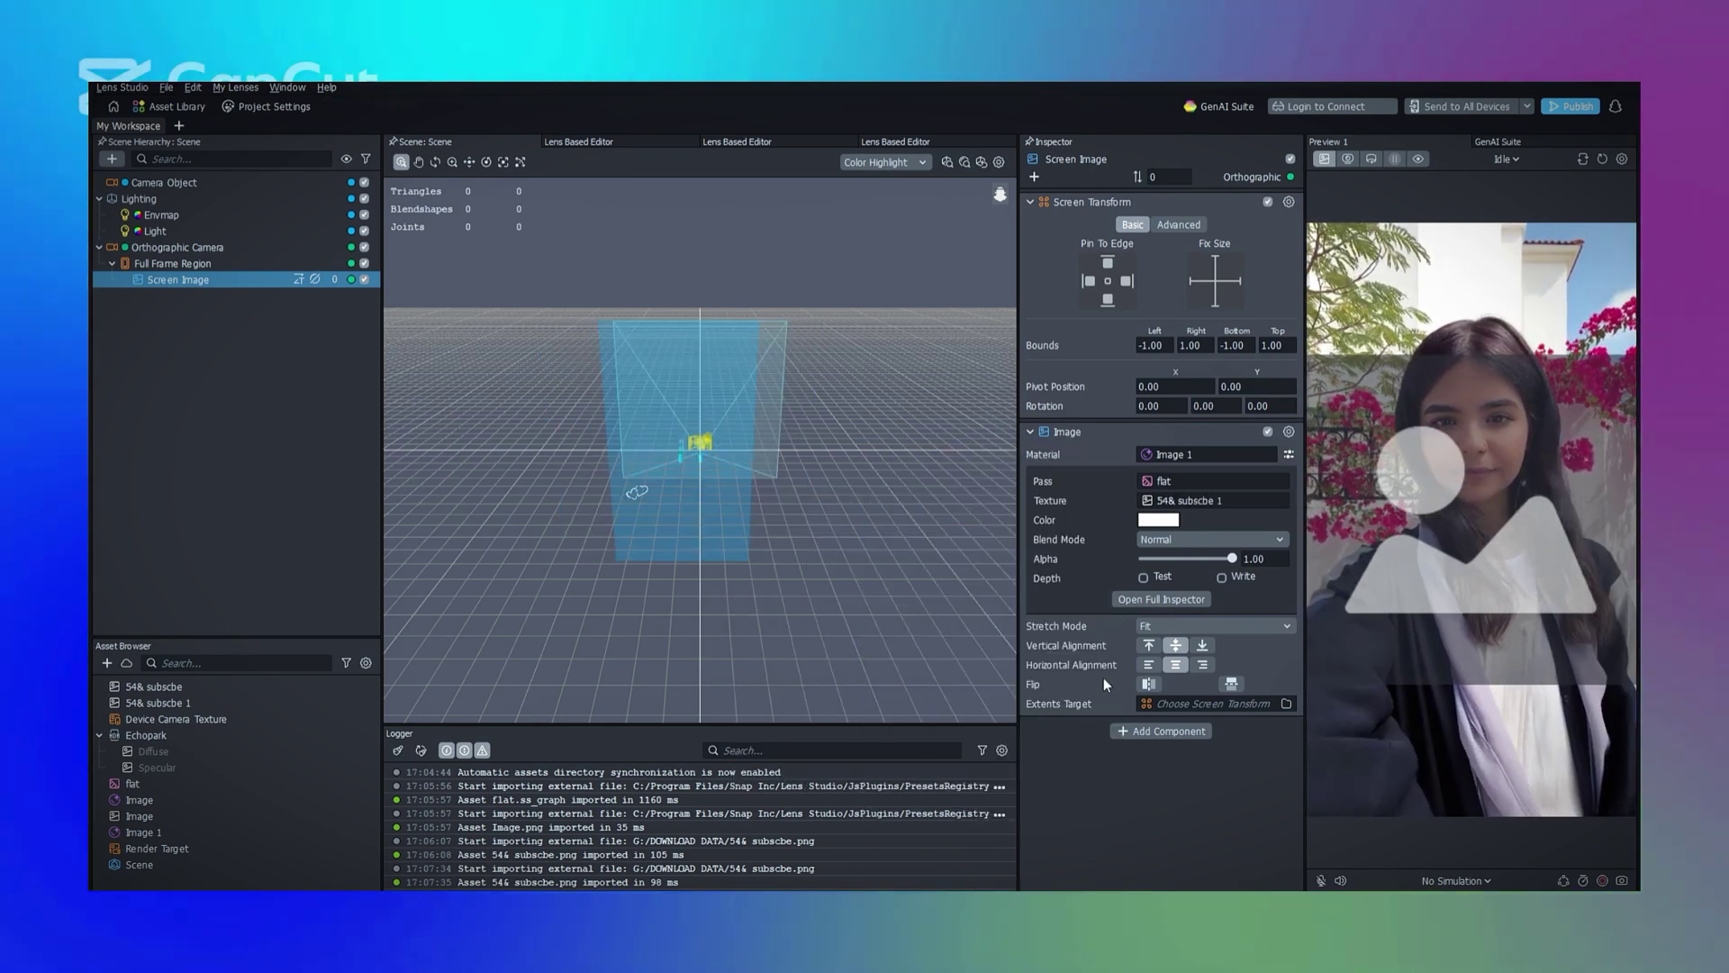
- Set the Screen Image's stretch mode to Stretch
scroll(621, 502, up, 5)
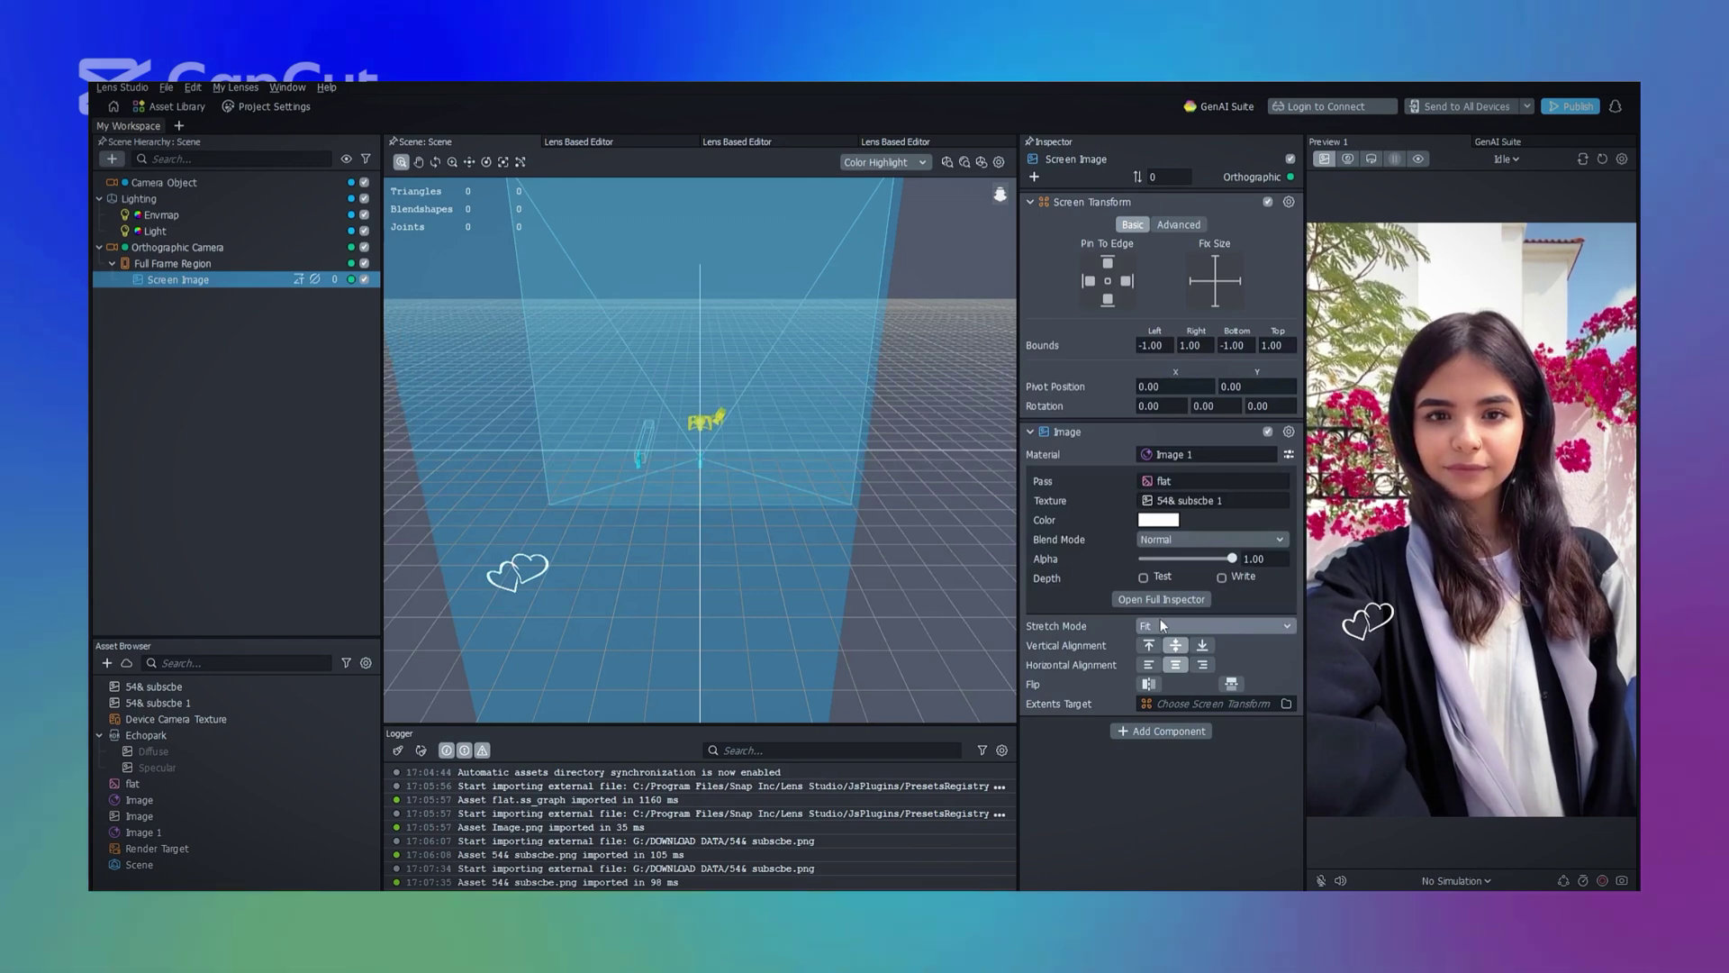
click(1171, 625)
click(1171, 662)
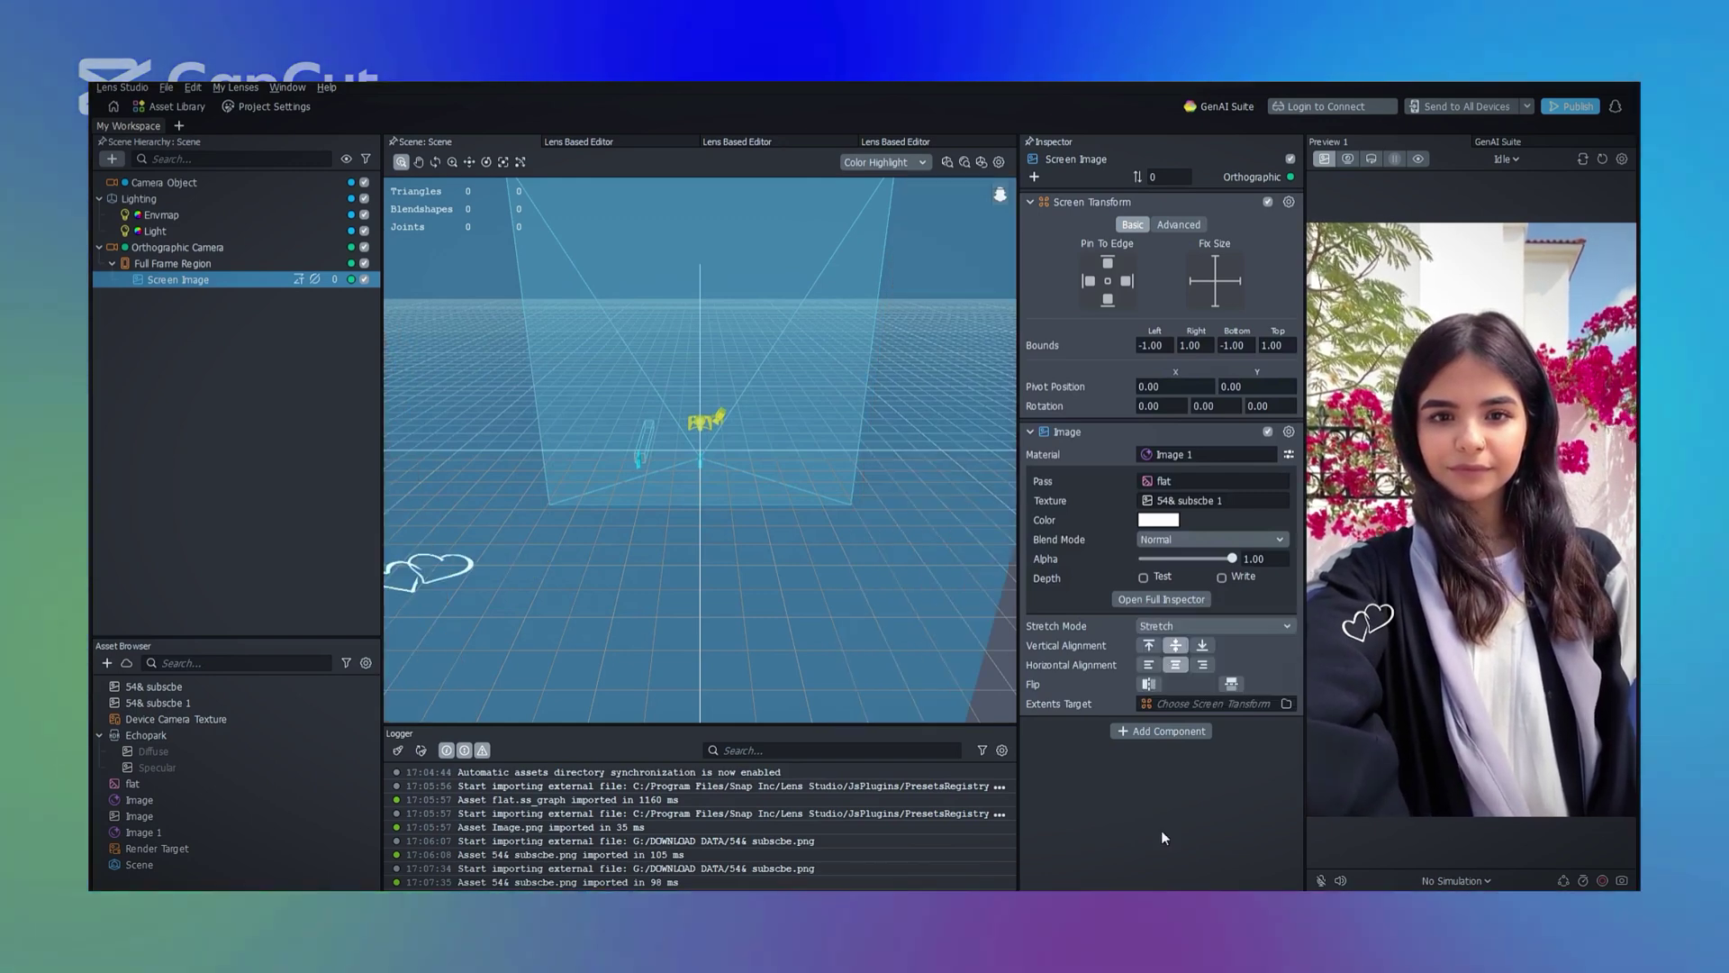
- Add a Screen Text object to the scene
click(148, 377)
click(112, 159)
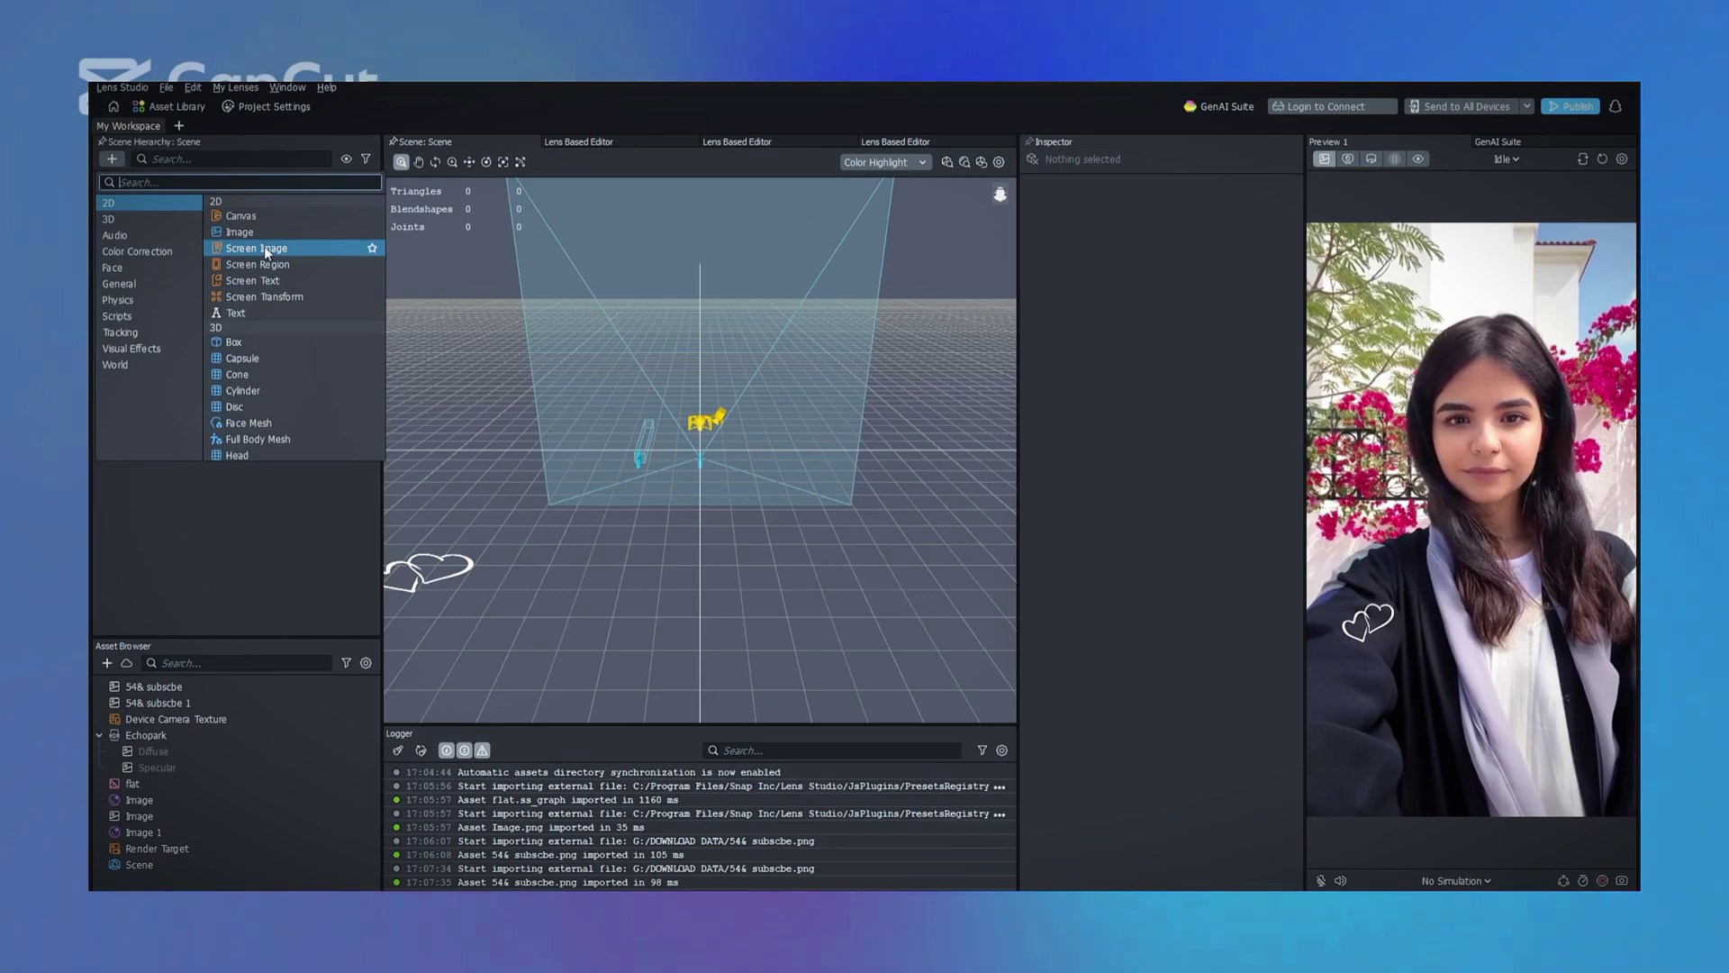
click(267, 279)
click(239, 474)
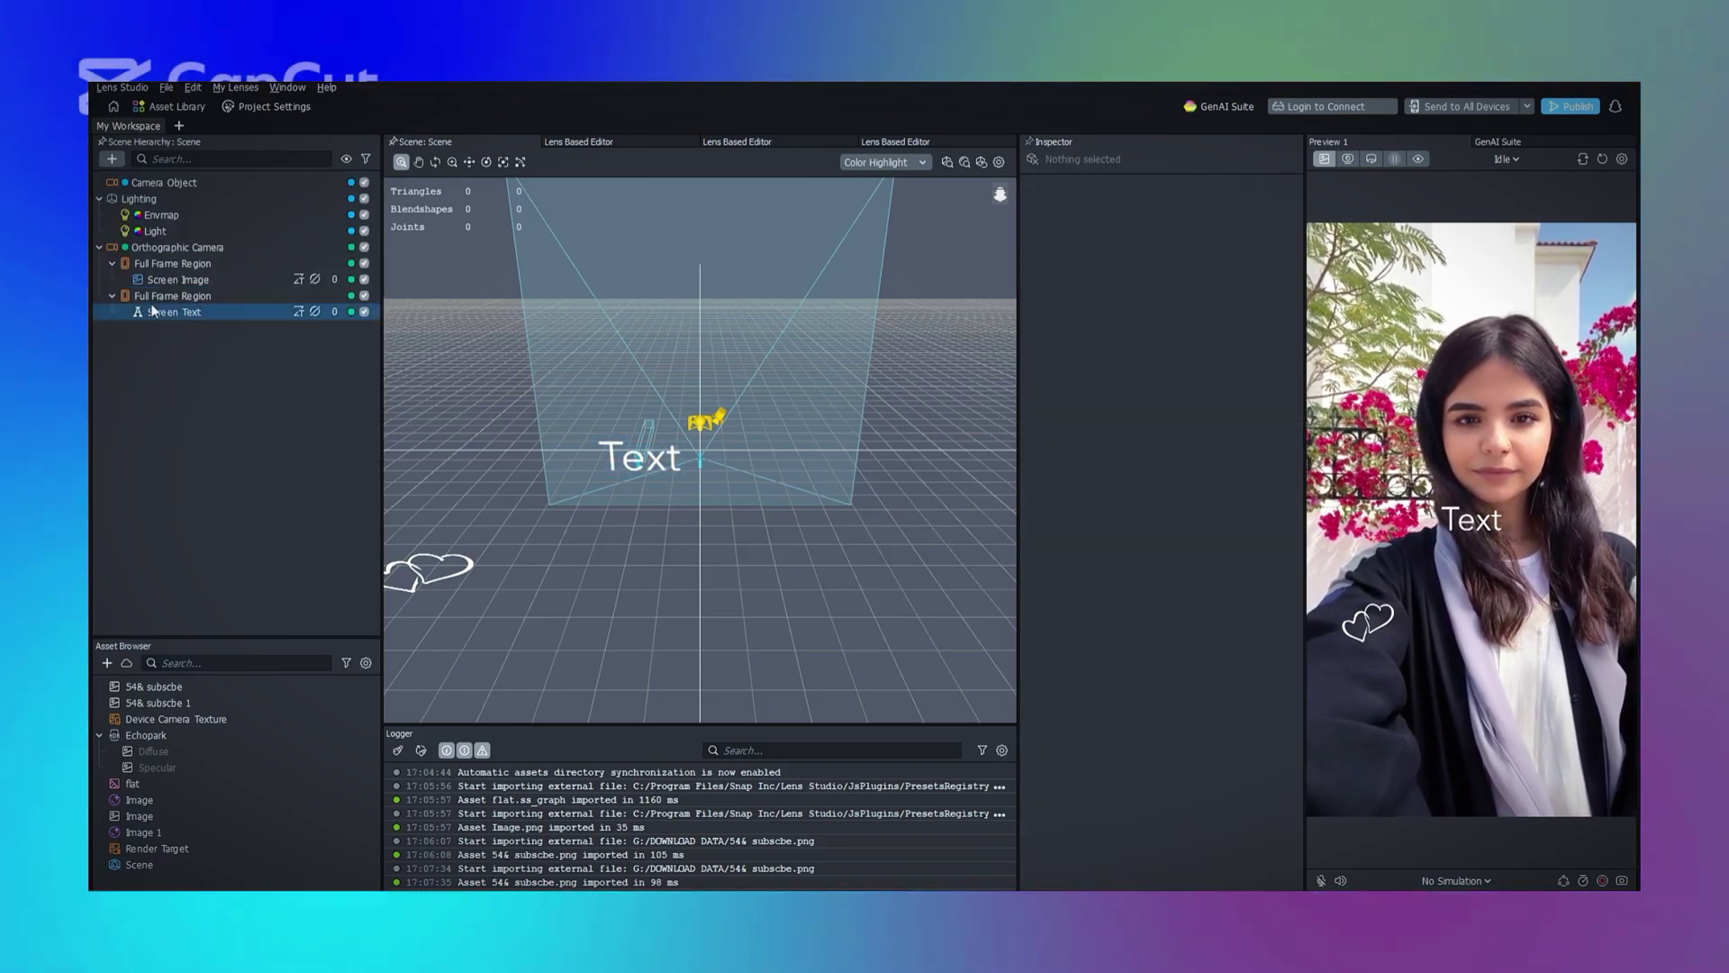
- Replace the Screen Text's default content with the dynamic Time value
click(153, 312)
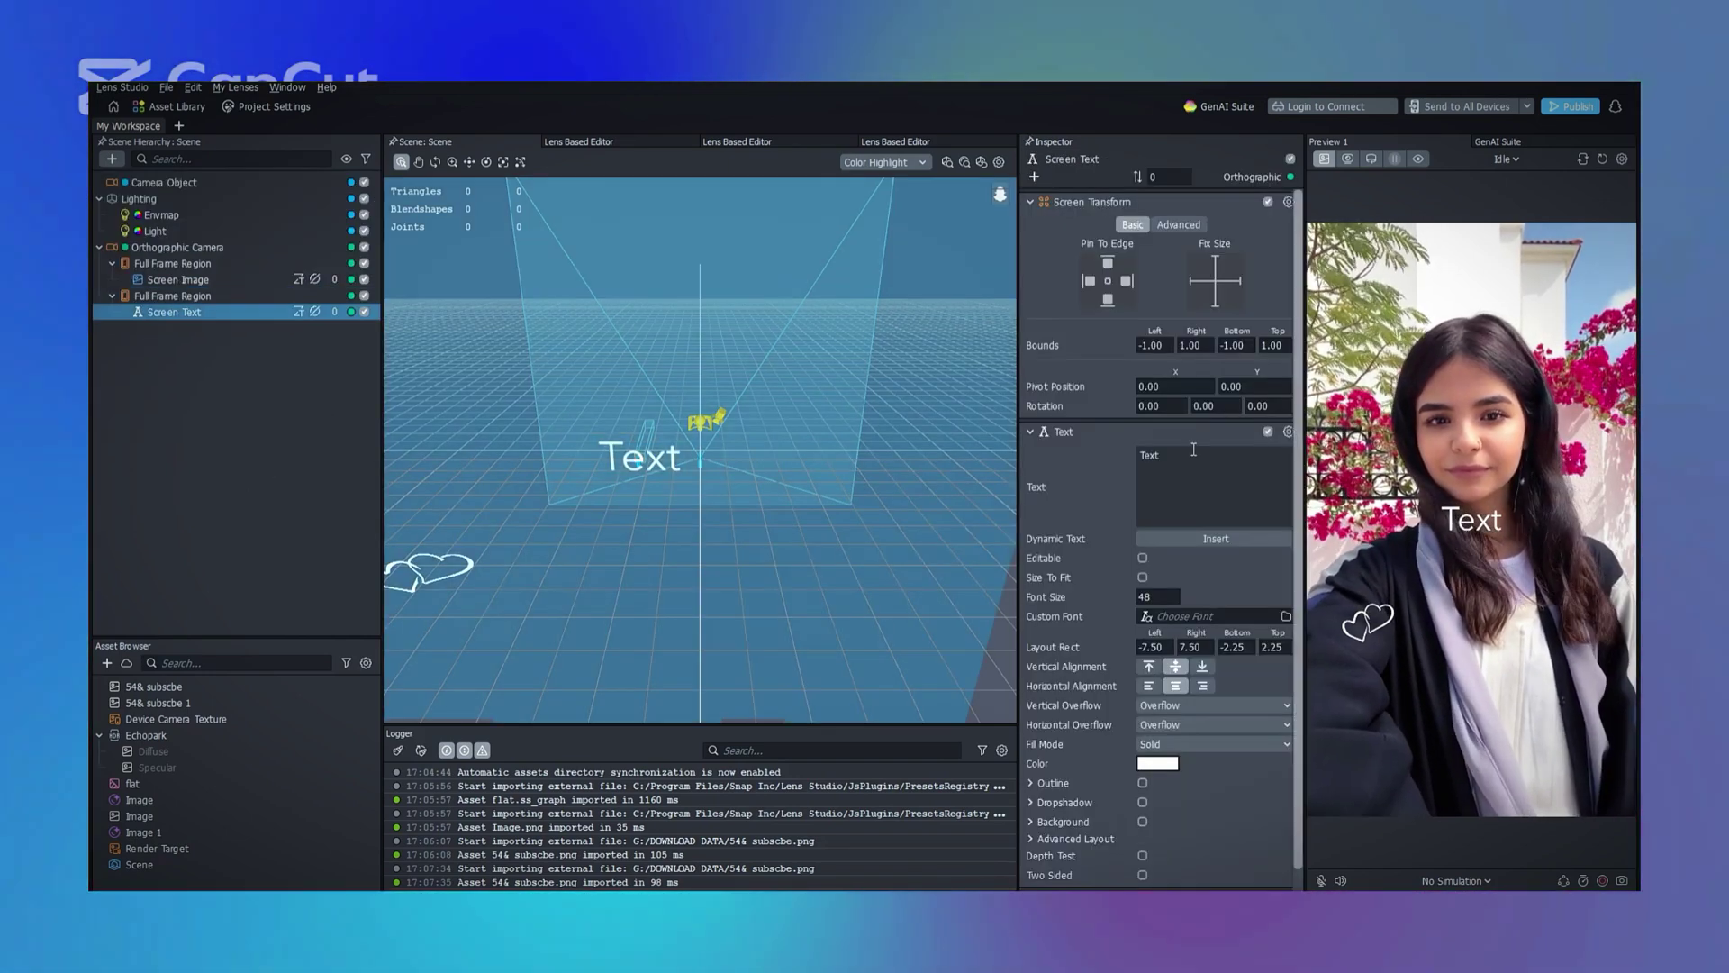
click(1194, 455)
key(ctrl+a)
key(BackSpace)
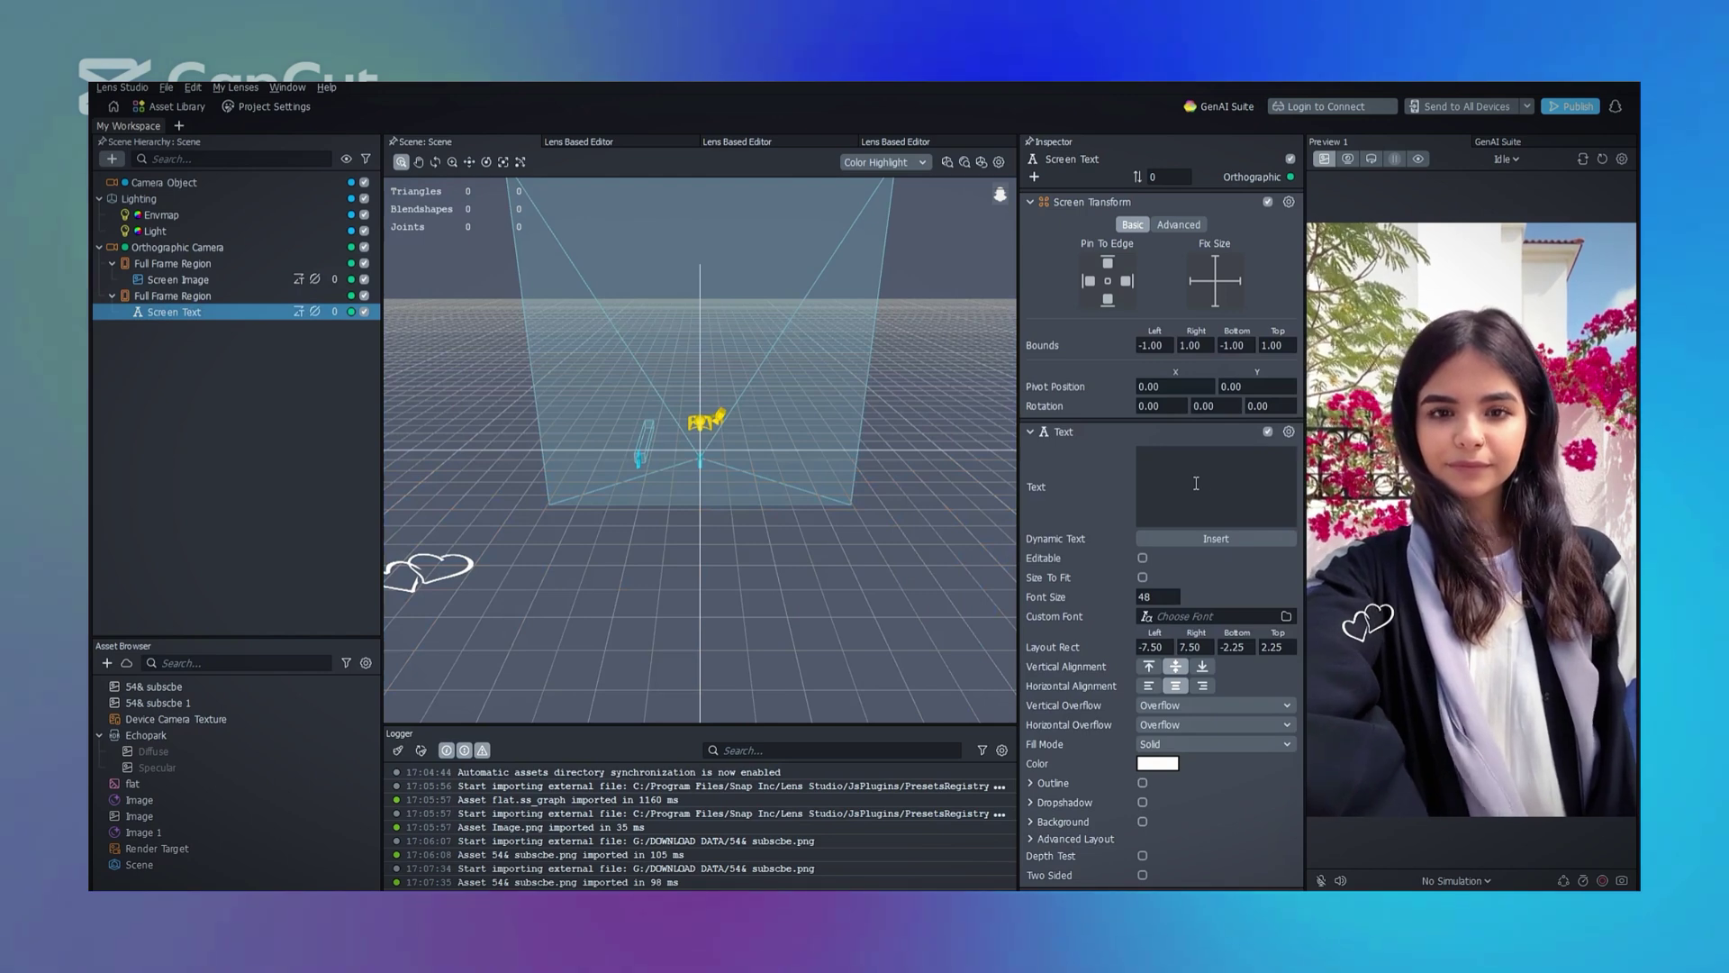
click(1232, 538)
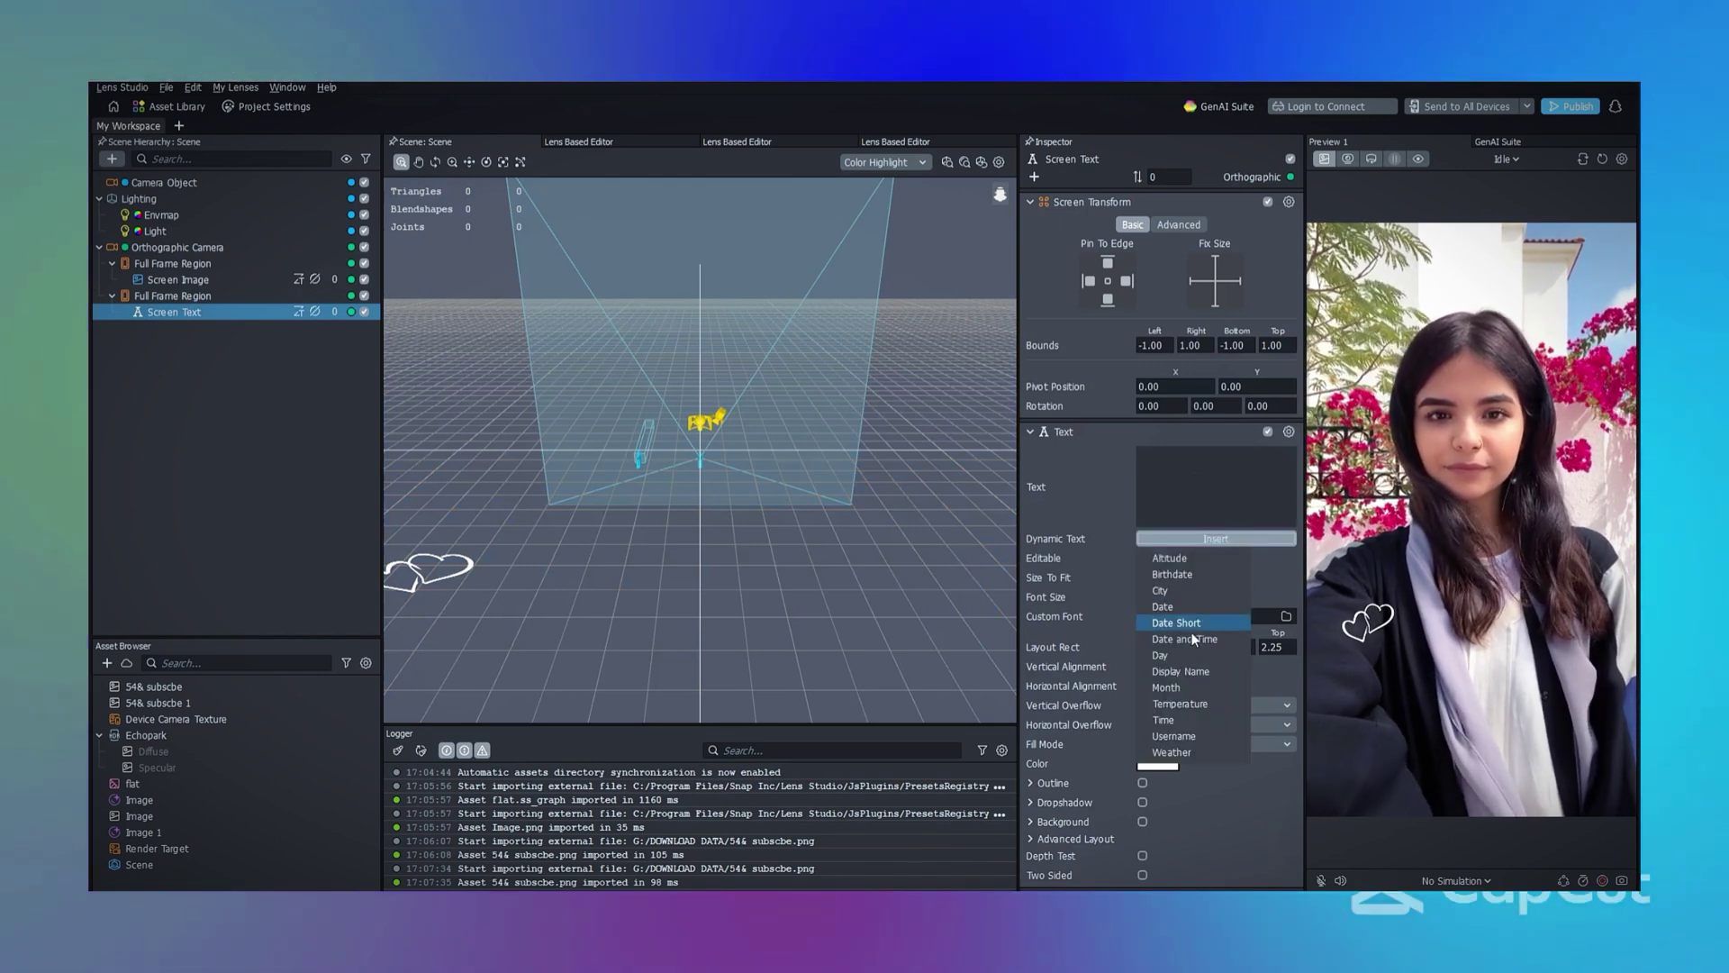
click(1173, 718)
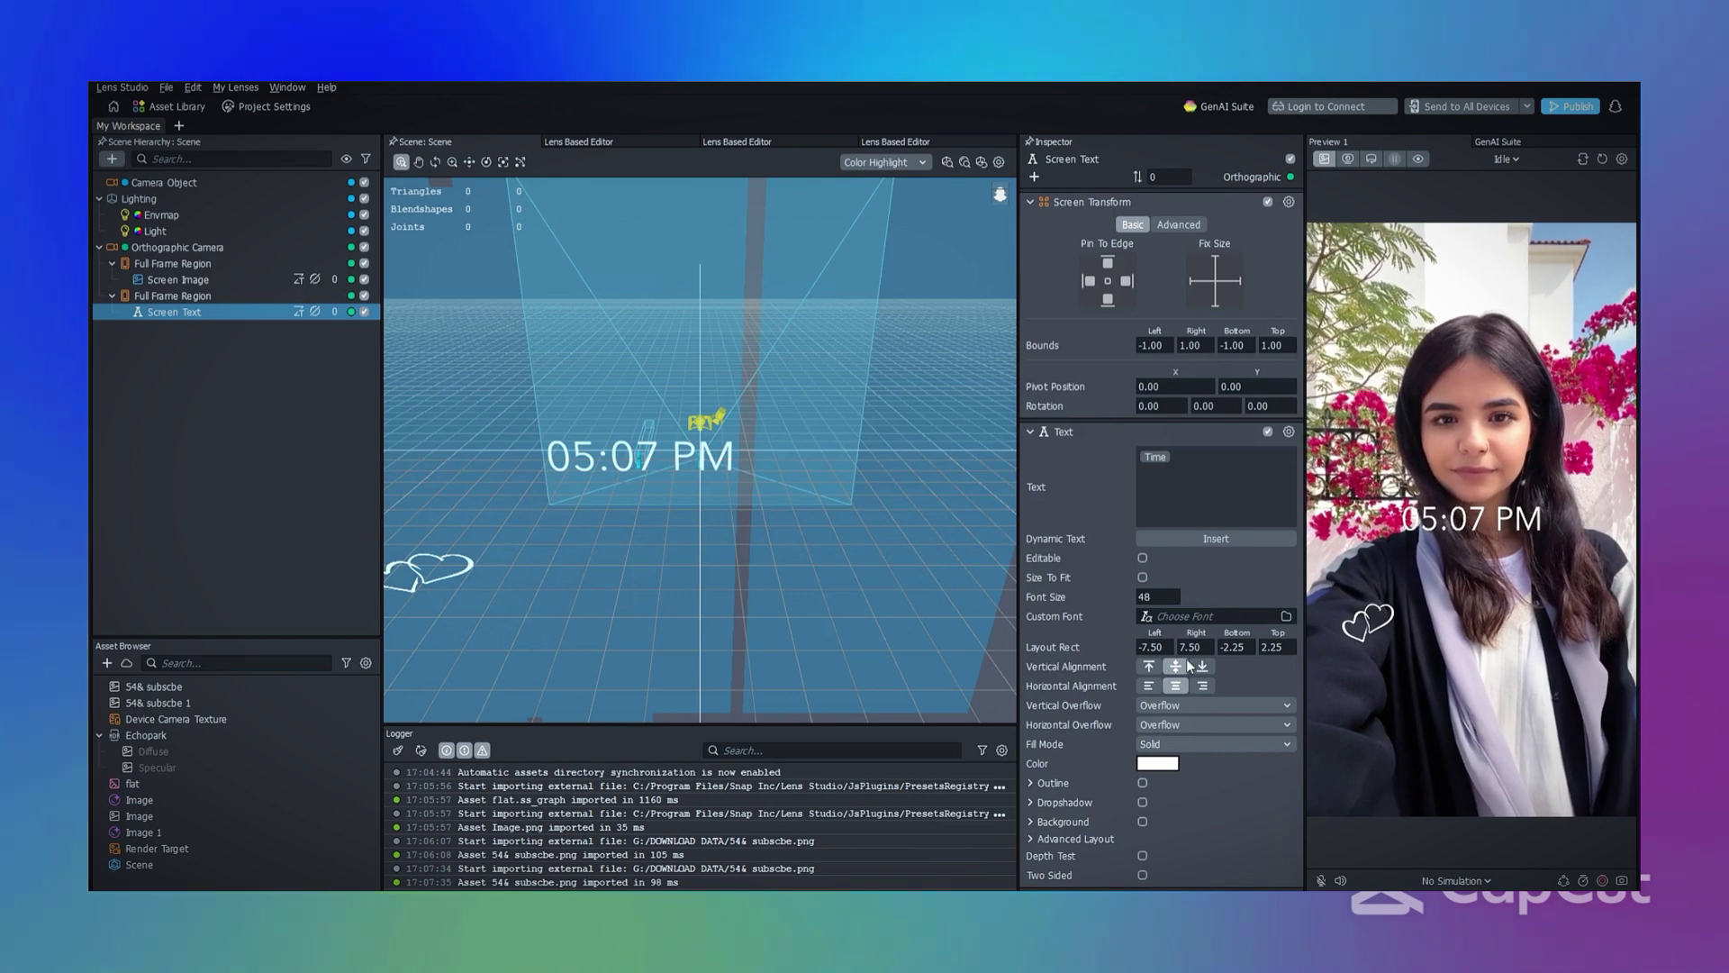
- Open the time text in the 2D Editor and lower its frame's top bound to about -0.84
click(169, 308)
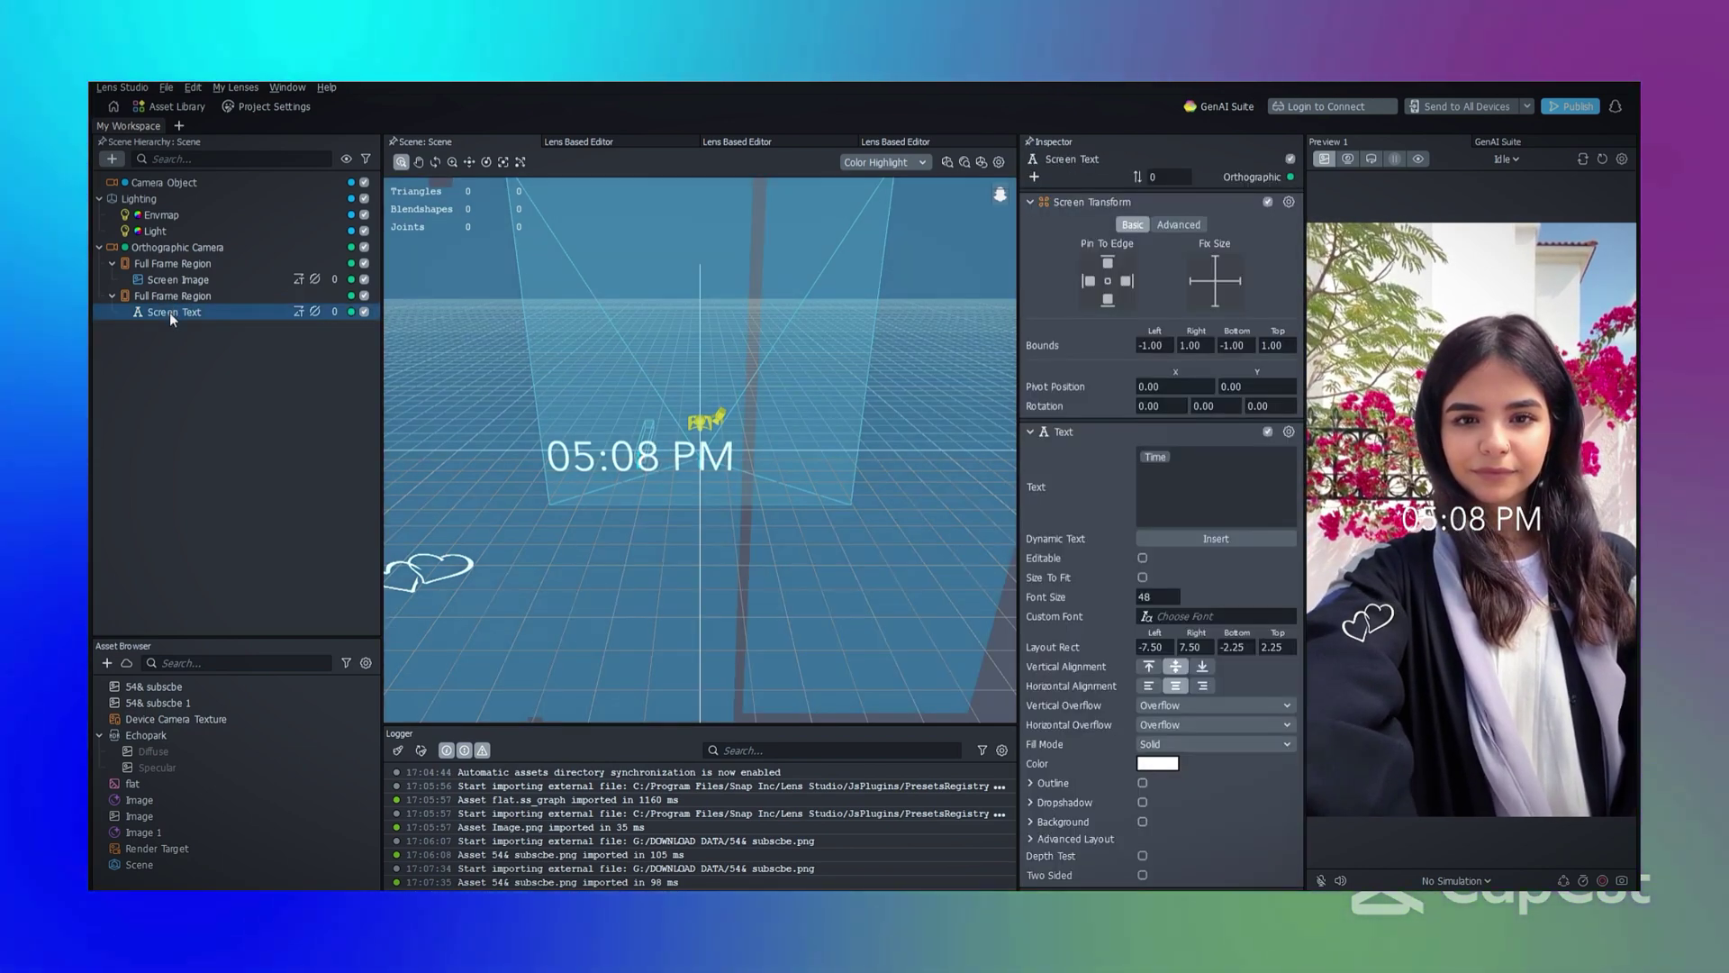
double_click(170, 313)
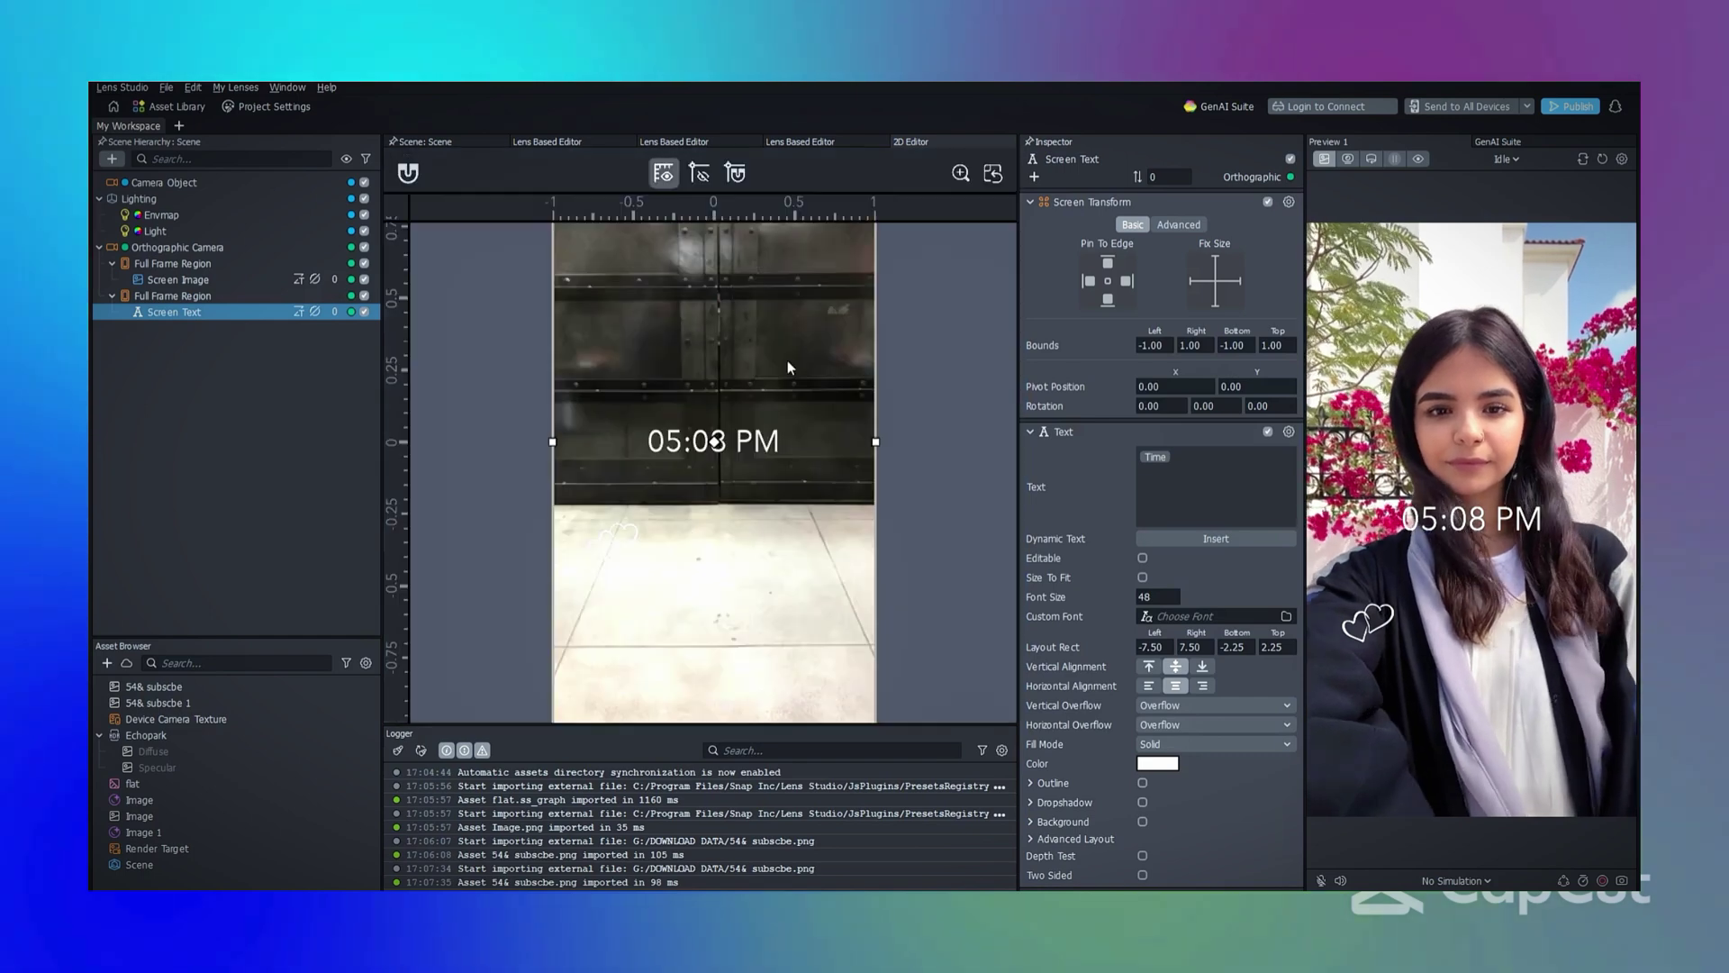
scroll(700, 396, down, 5)
scroll(705, 414, up, 4)
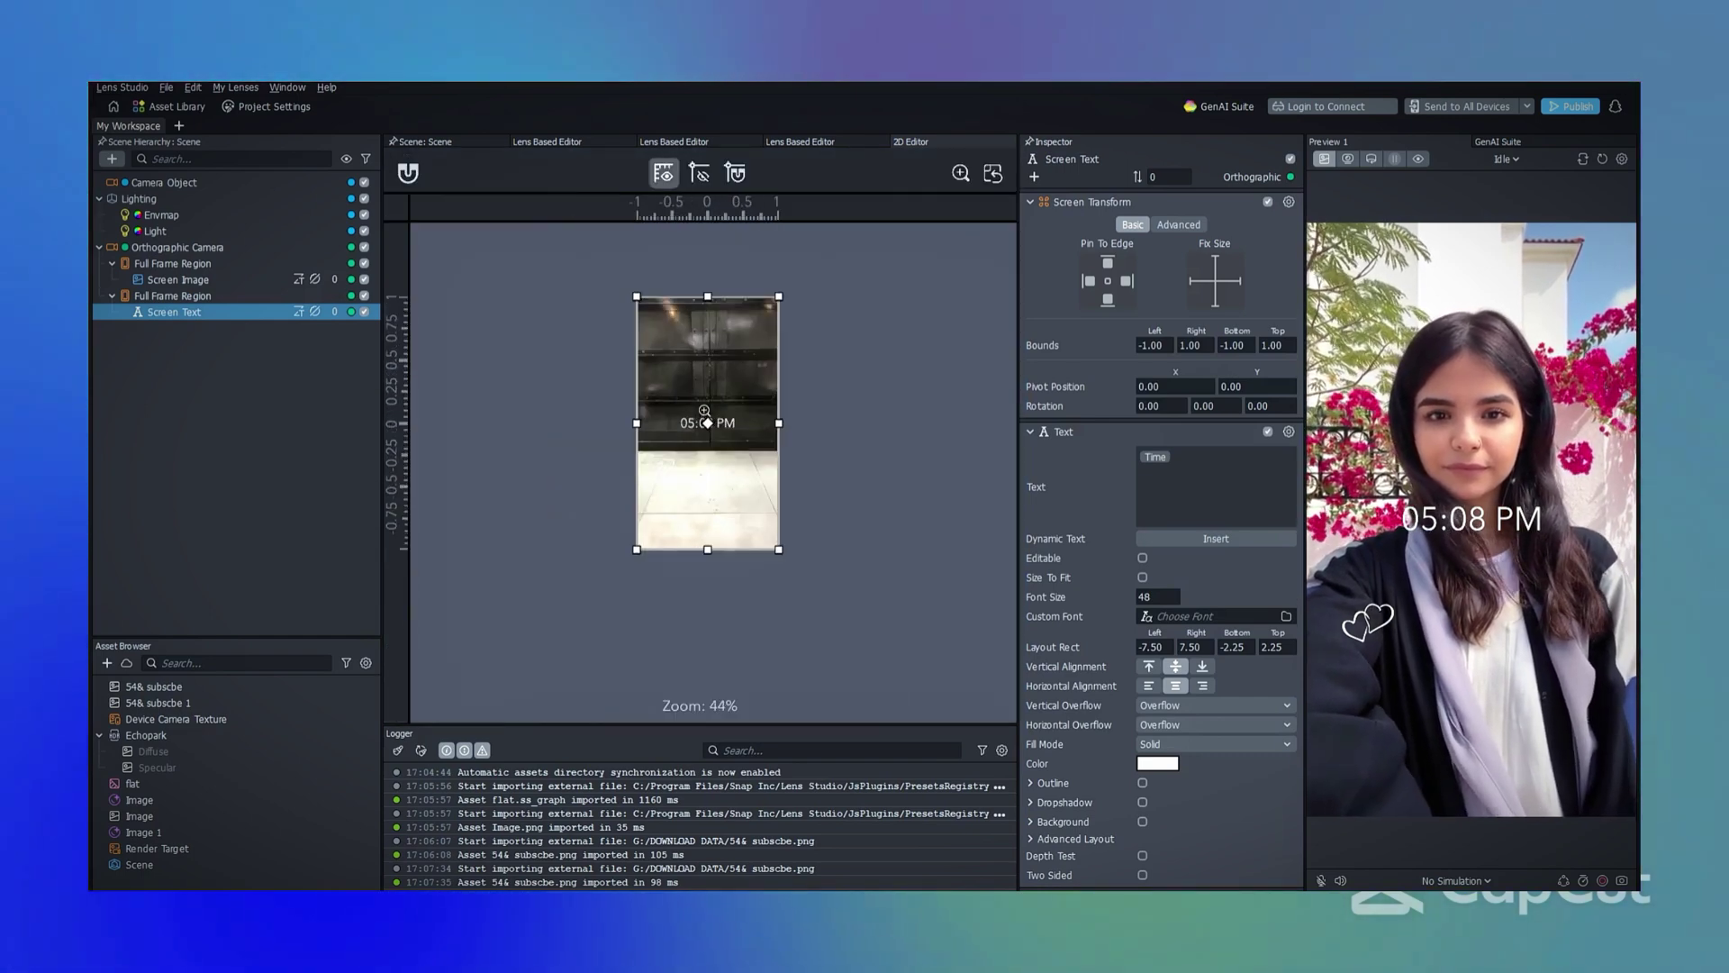
drag(704, 424, 711, 529)
scroll(663, 493, up, 6)
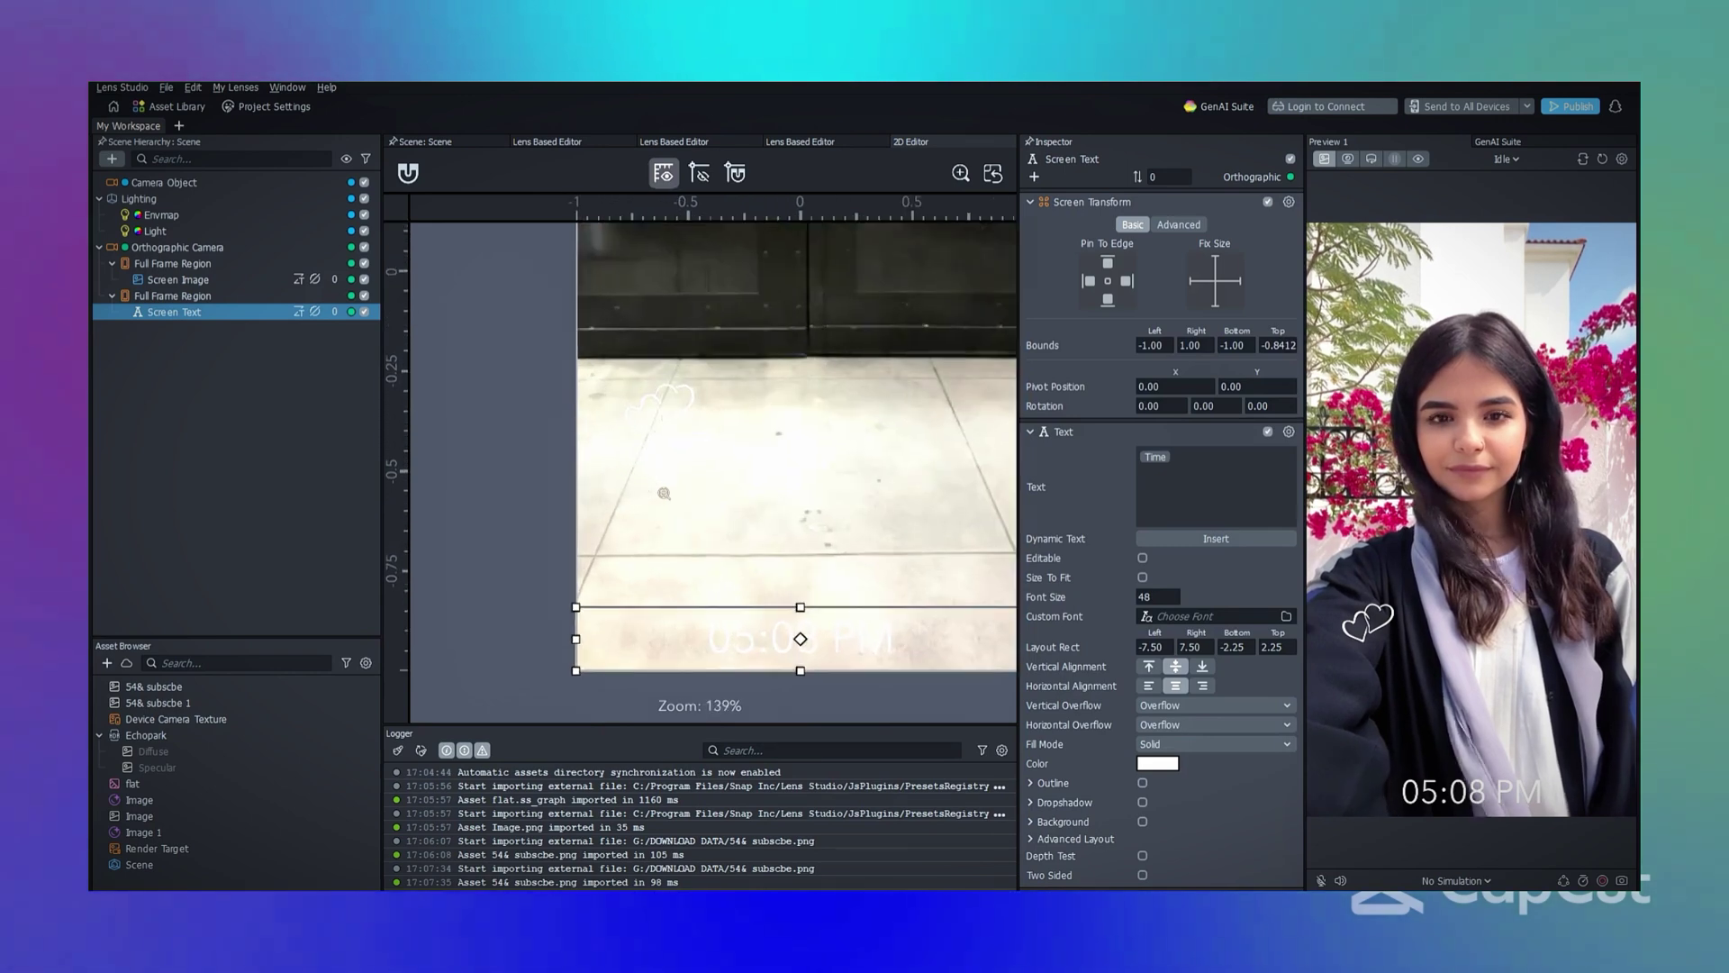
- Narrow the time text's frame, raise it to sit below the hearts and set its font size to 20
scroll(885, 639, down, 6)
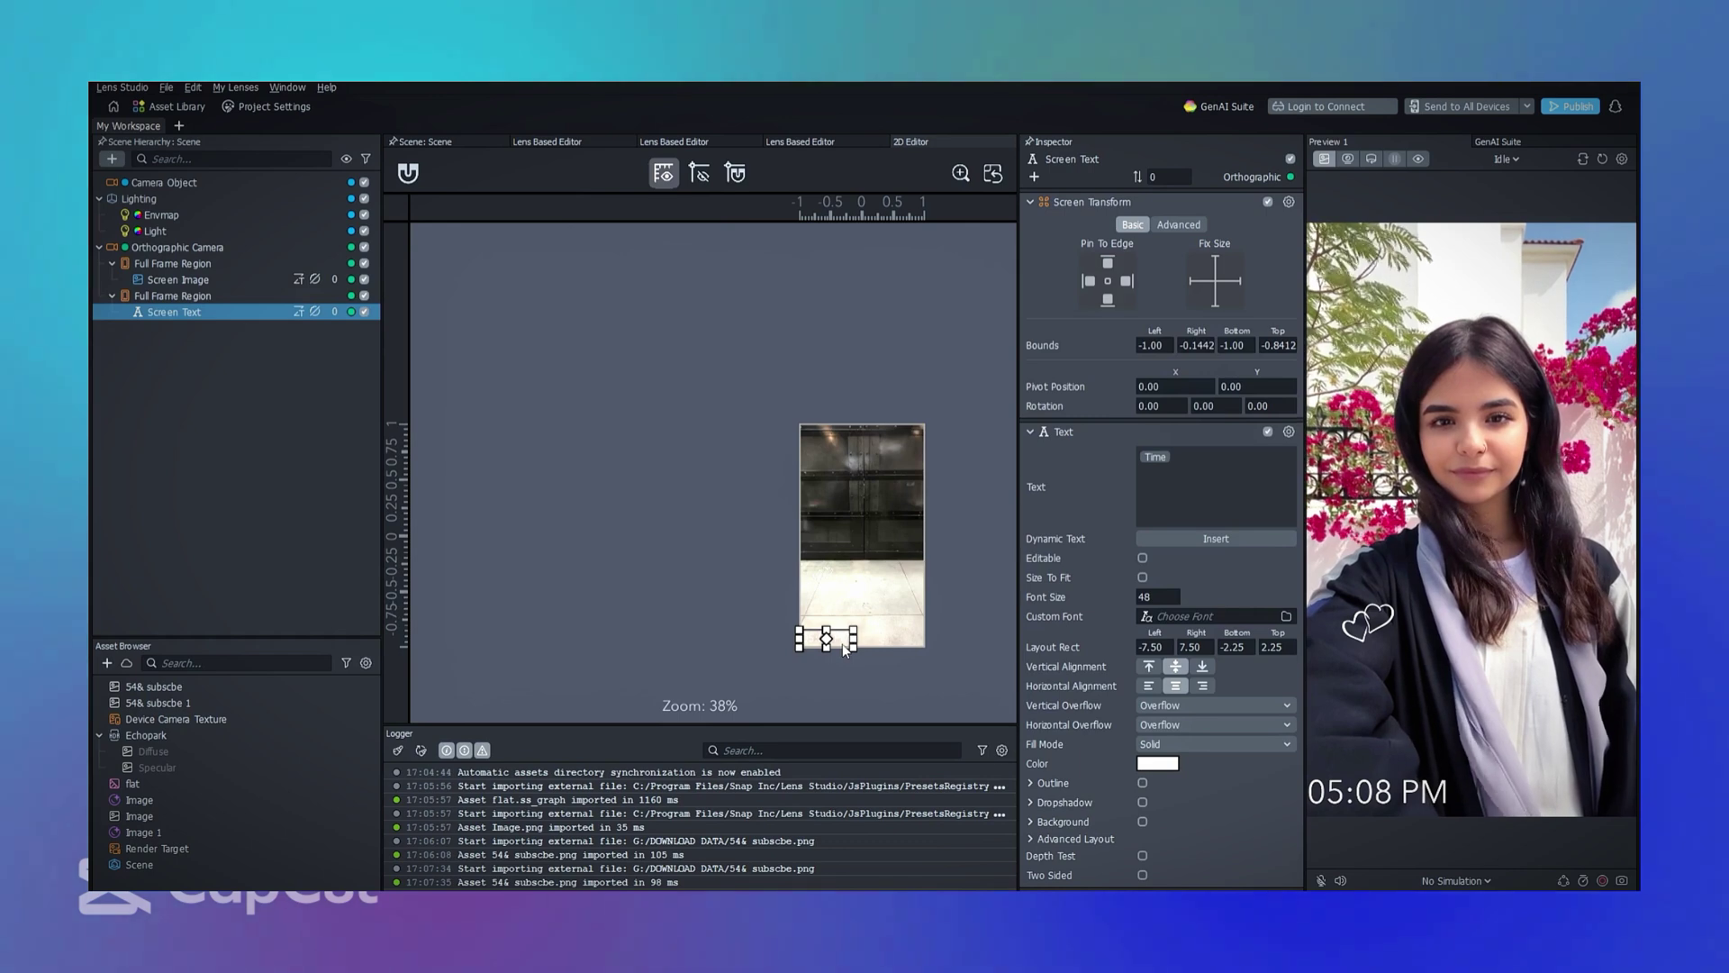
drag(844, 644, 848, 621)
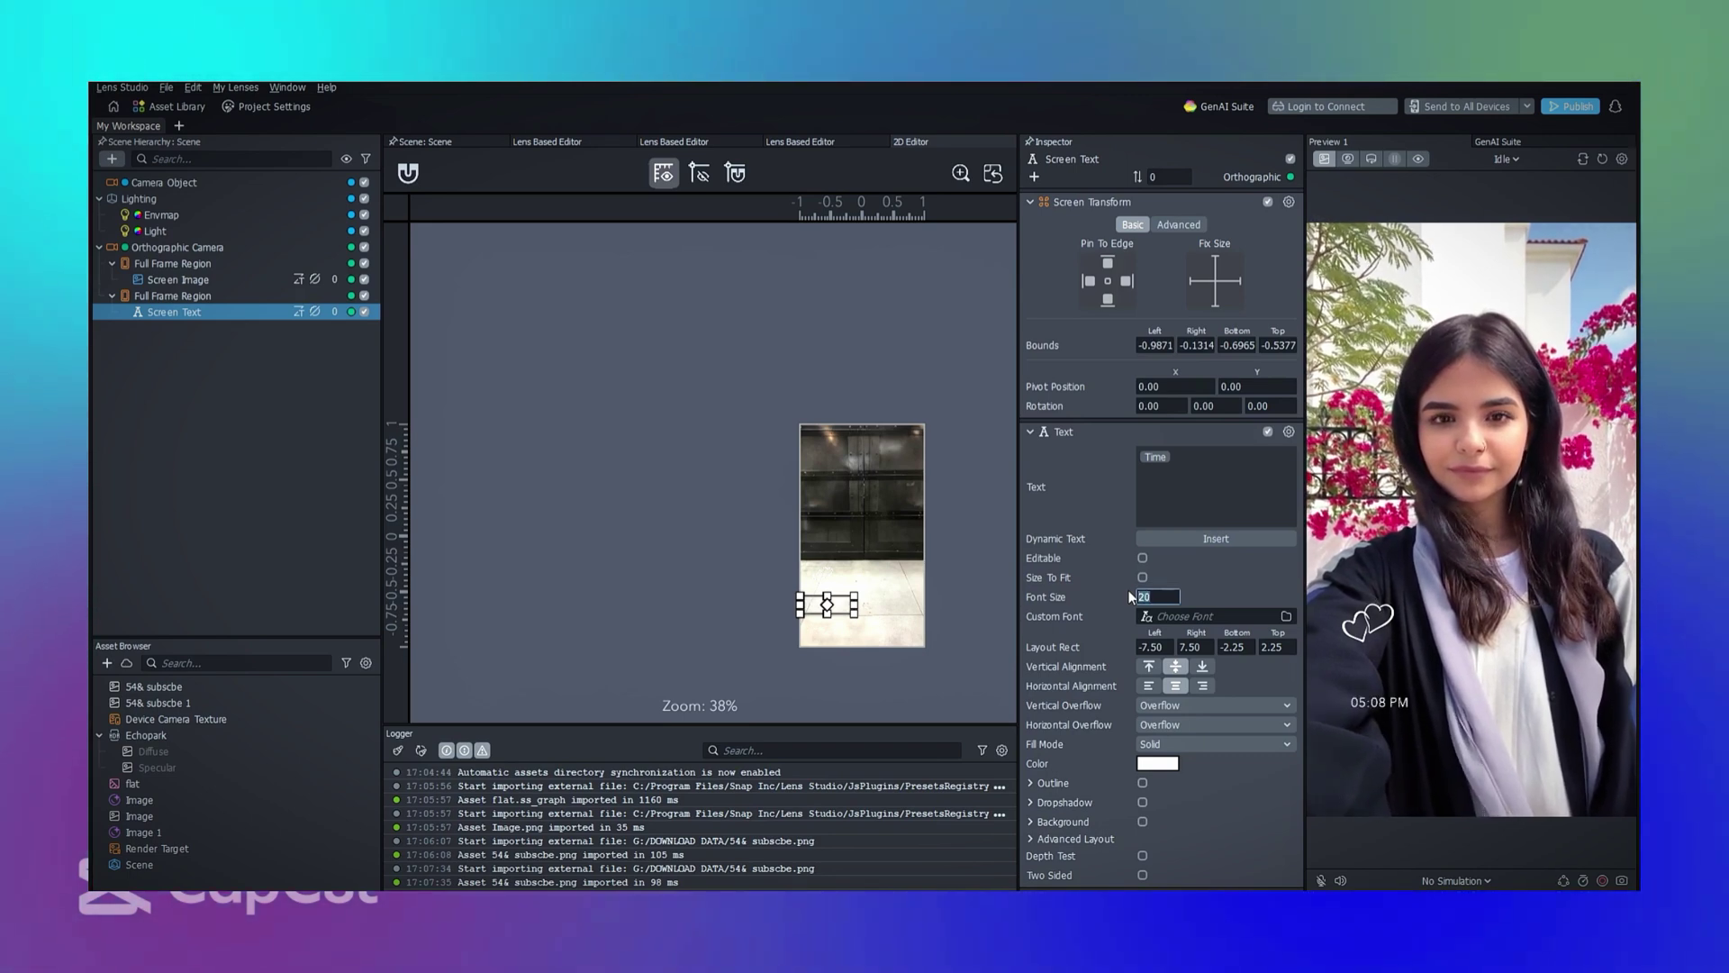
click(173, 295)
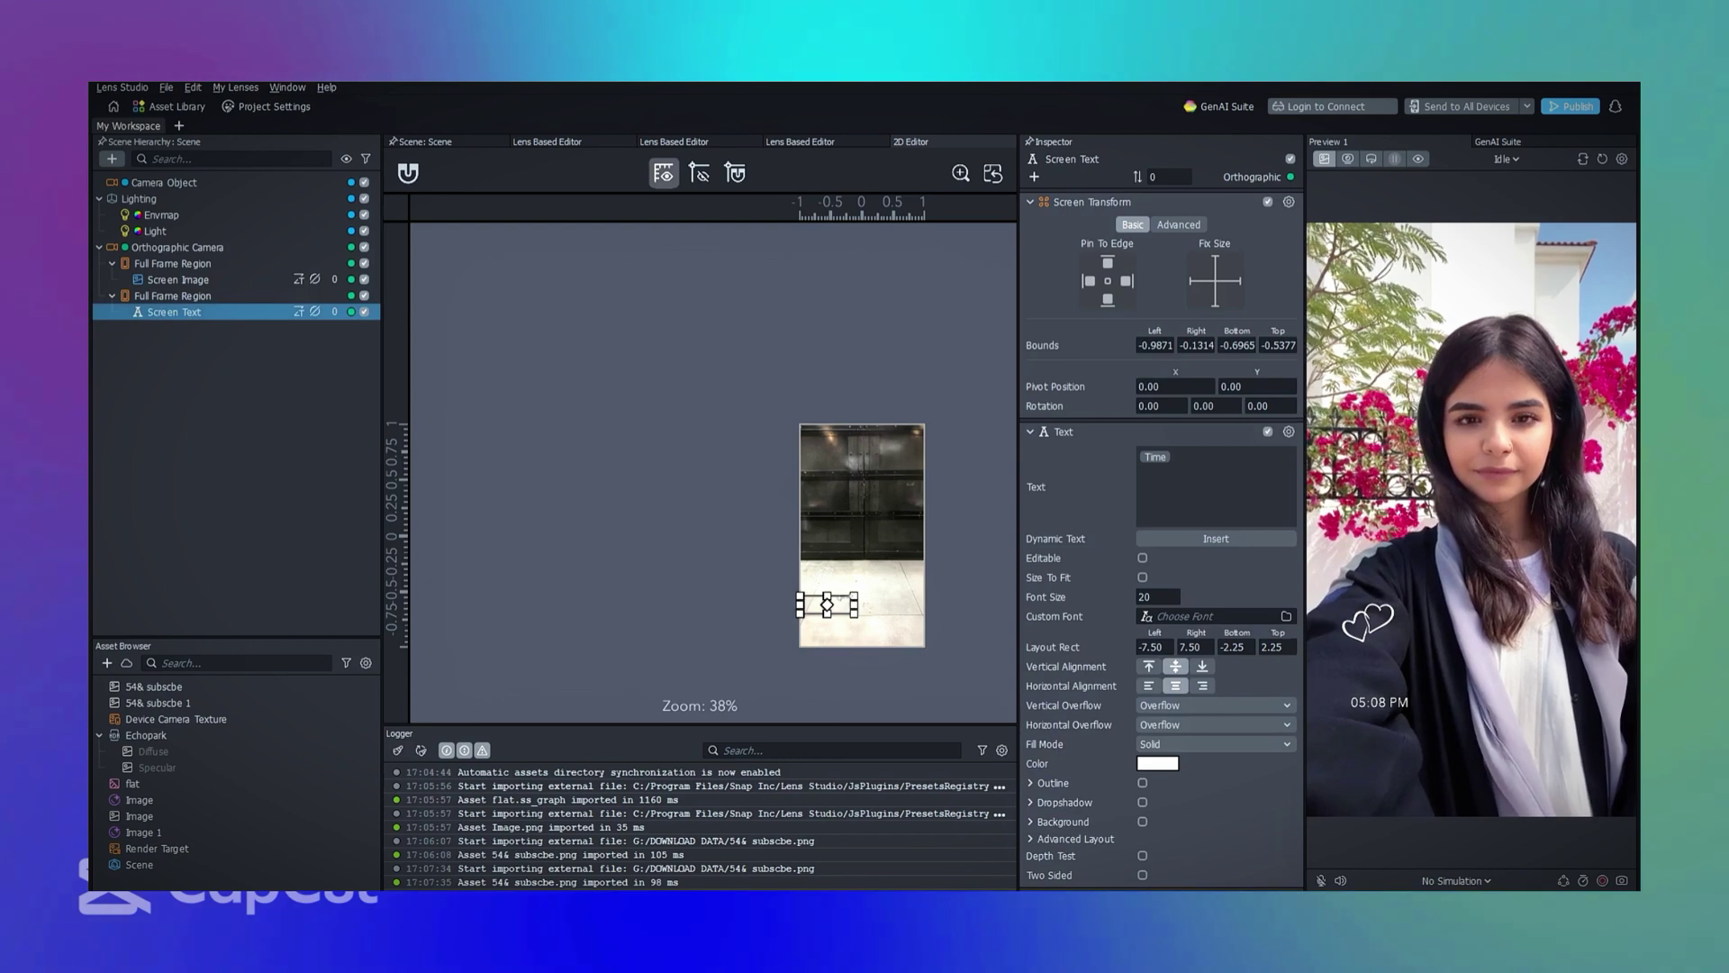
- Tighten the time text's frame under the hearts to bounds of about -0.84 left, -0.40 right and -0.61 bottom
scroll(844, 596, up, 5)
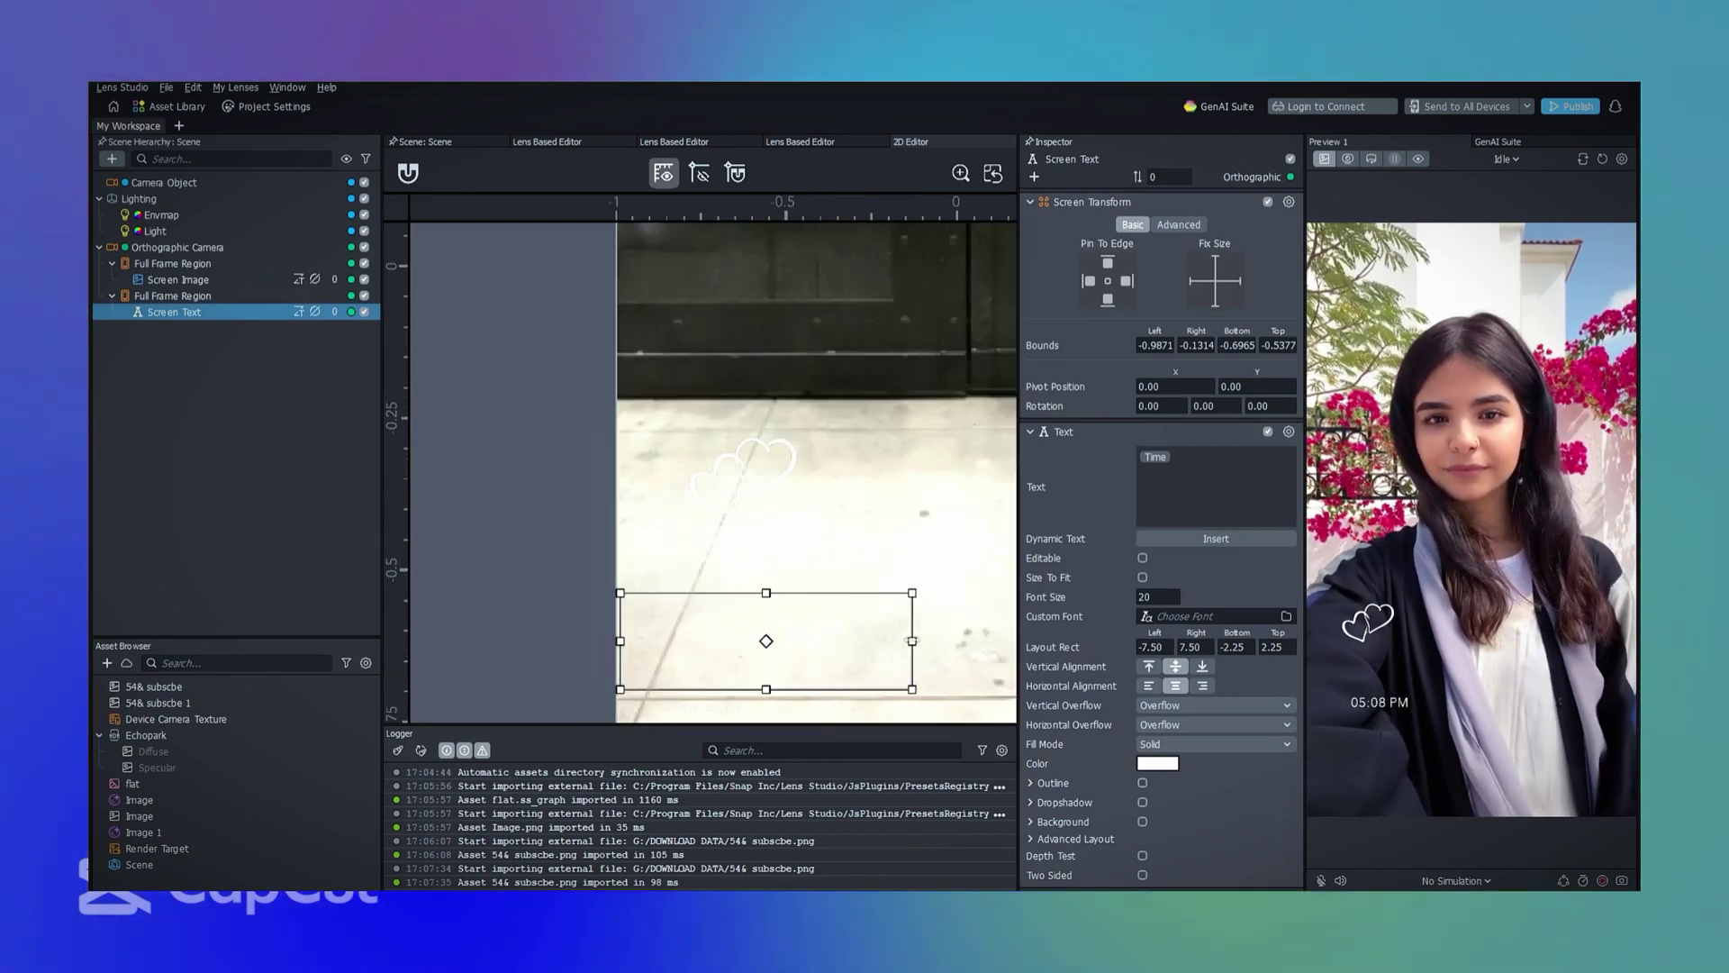
drag(912, 640, 820, 642)
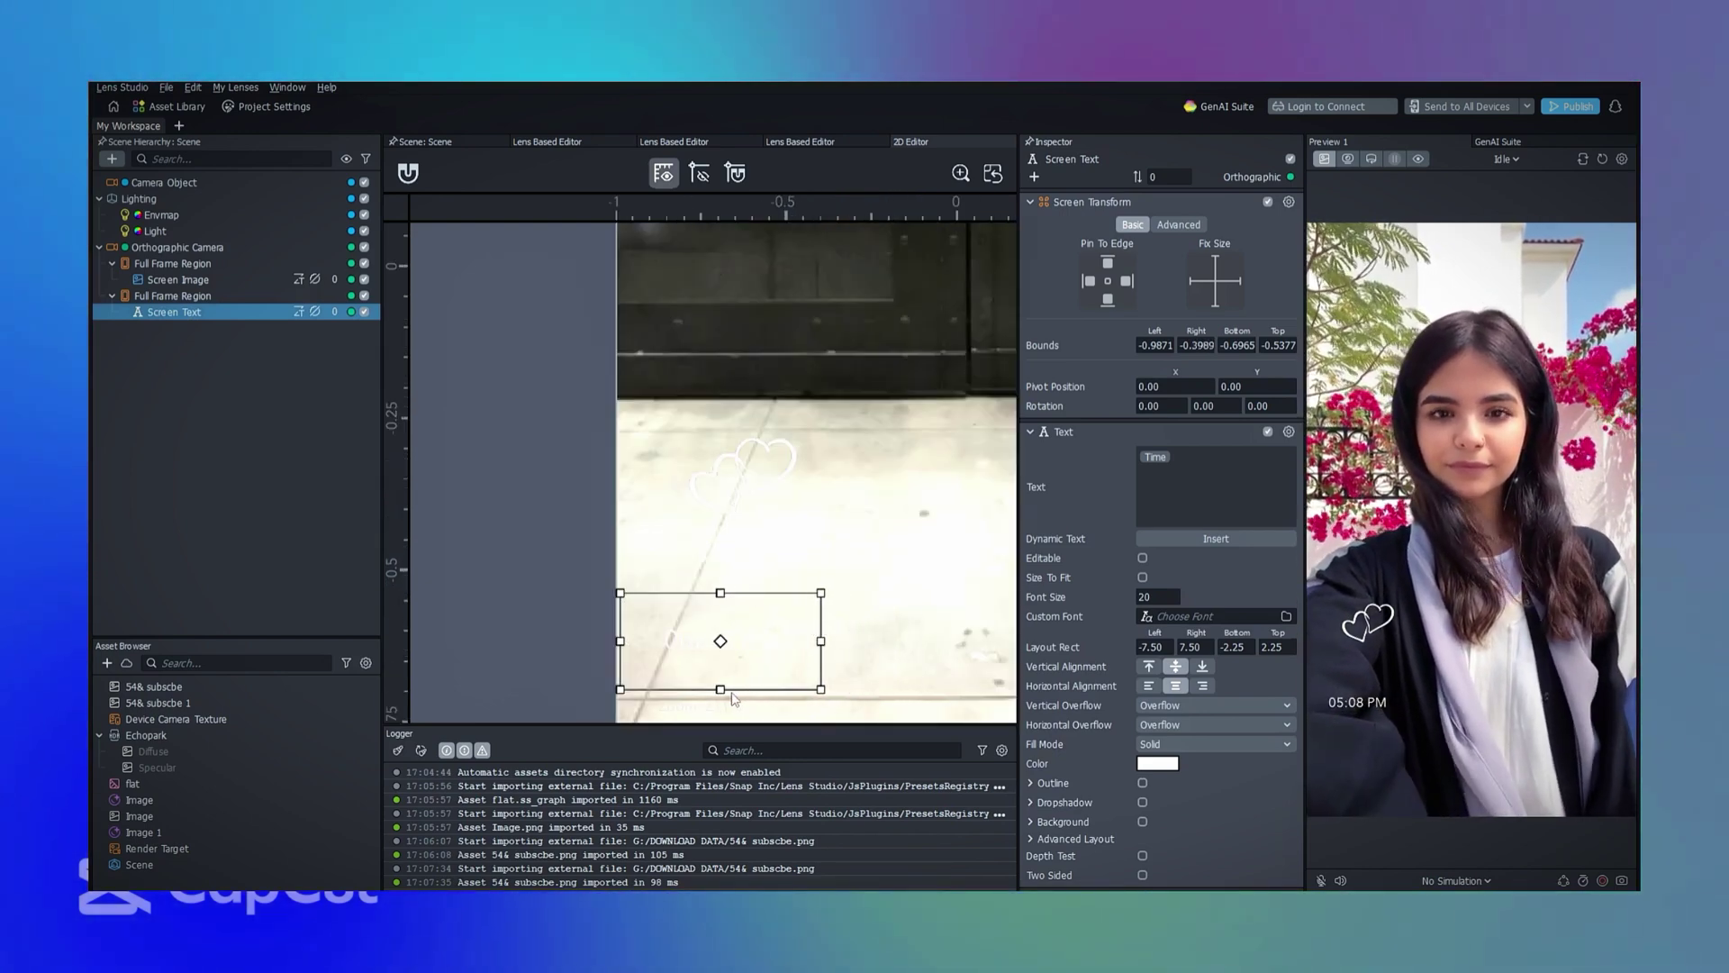
drag(721, 690, 728, 650)
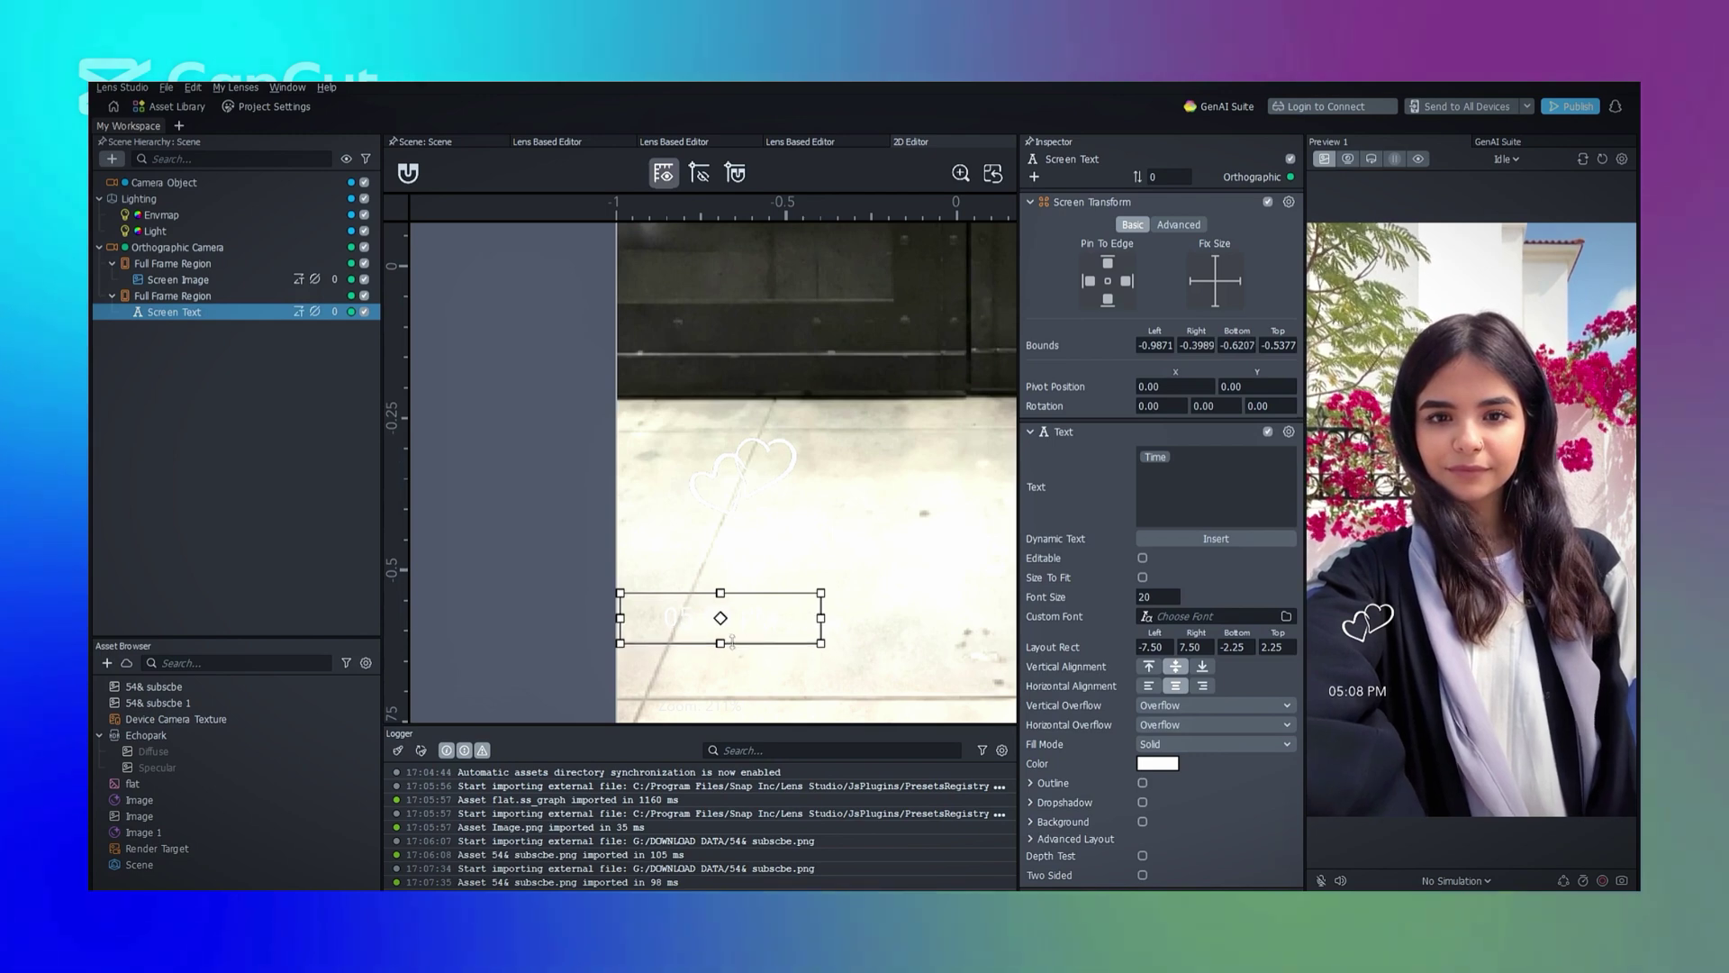
drag(626, 611, 671, 612)
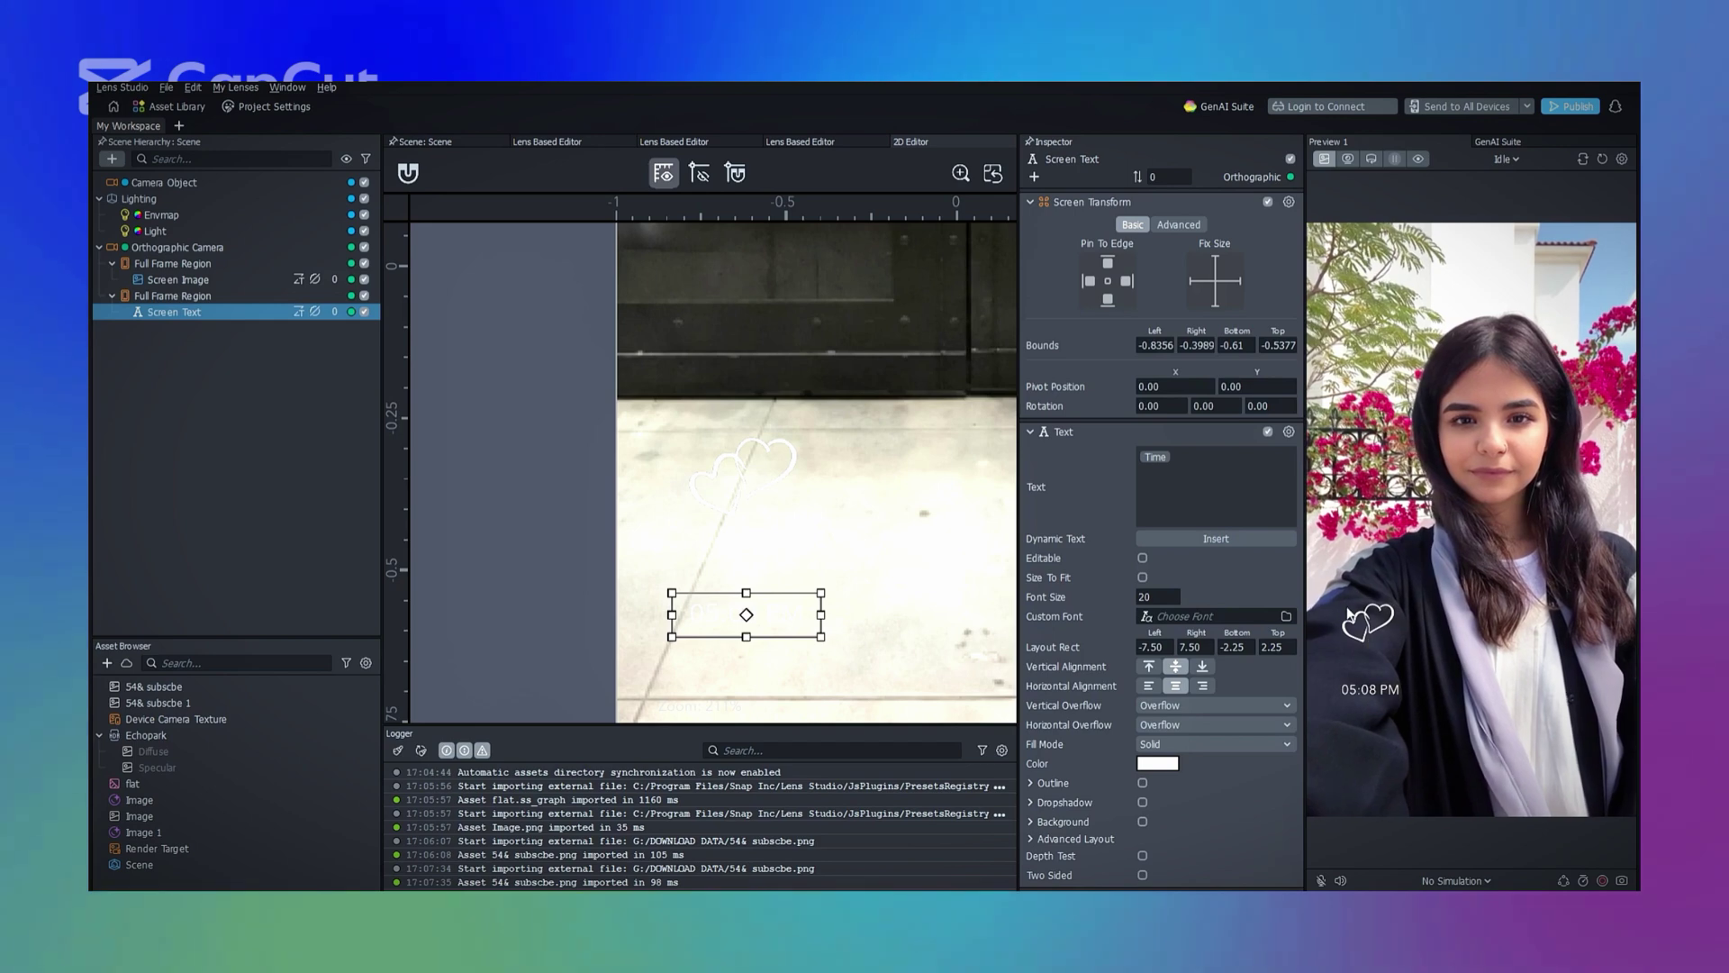
- Add a second Screen Text object to the scene
click(165, 443)
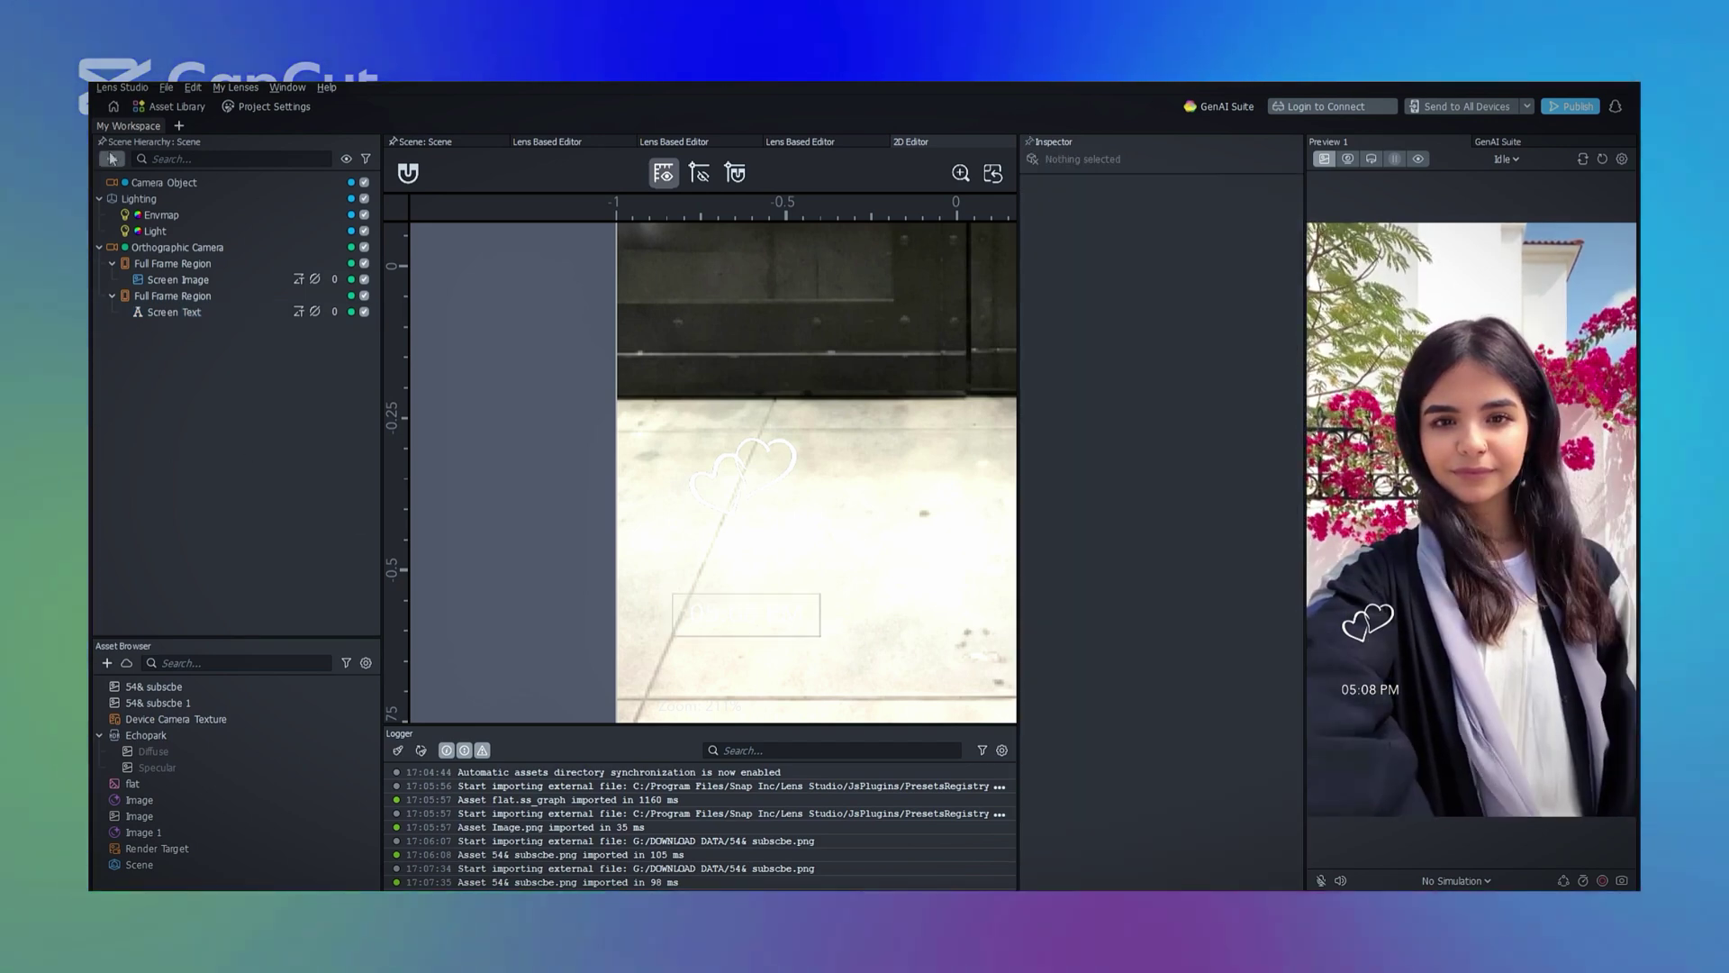
click(112, 160)
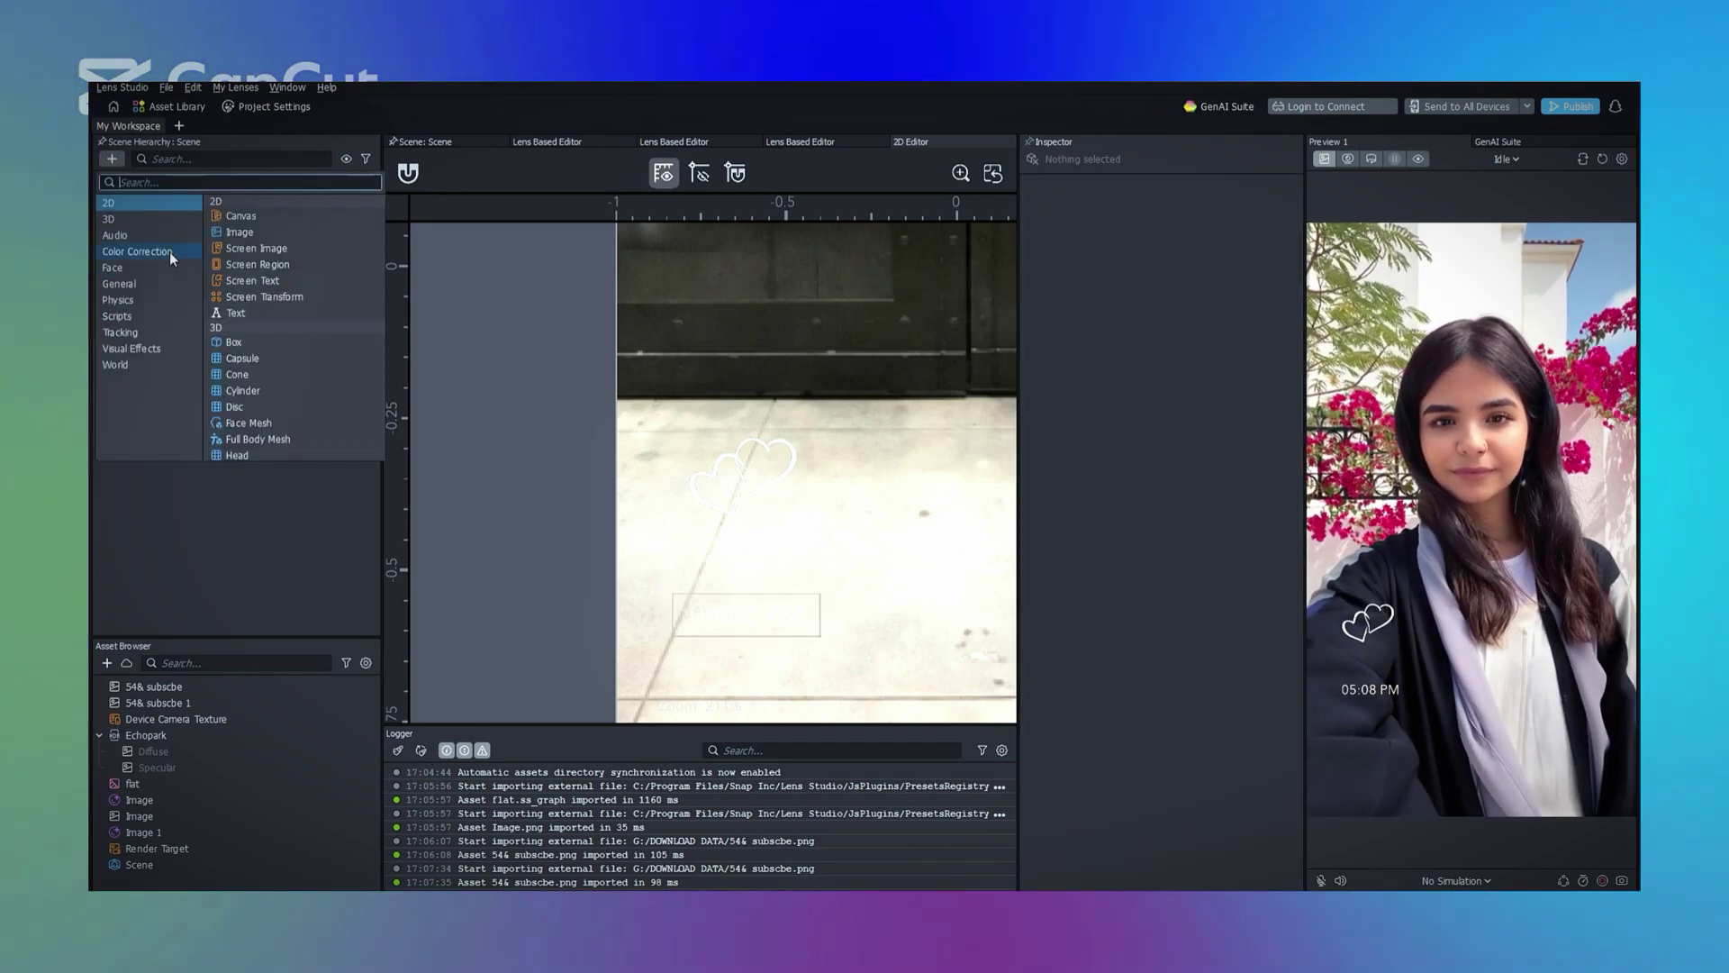
click(274, 284)
- Replace the second Screen Text's default content with the dynamic Day value
click(185, 344)
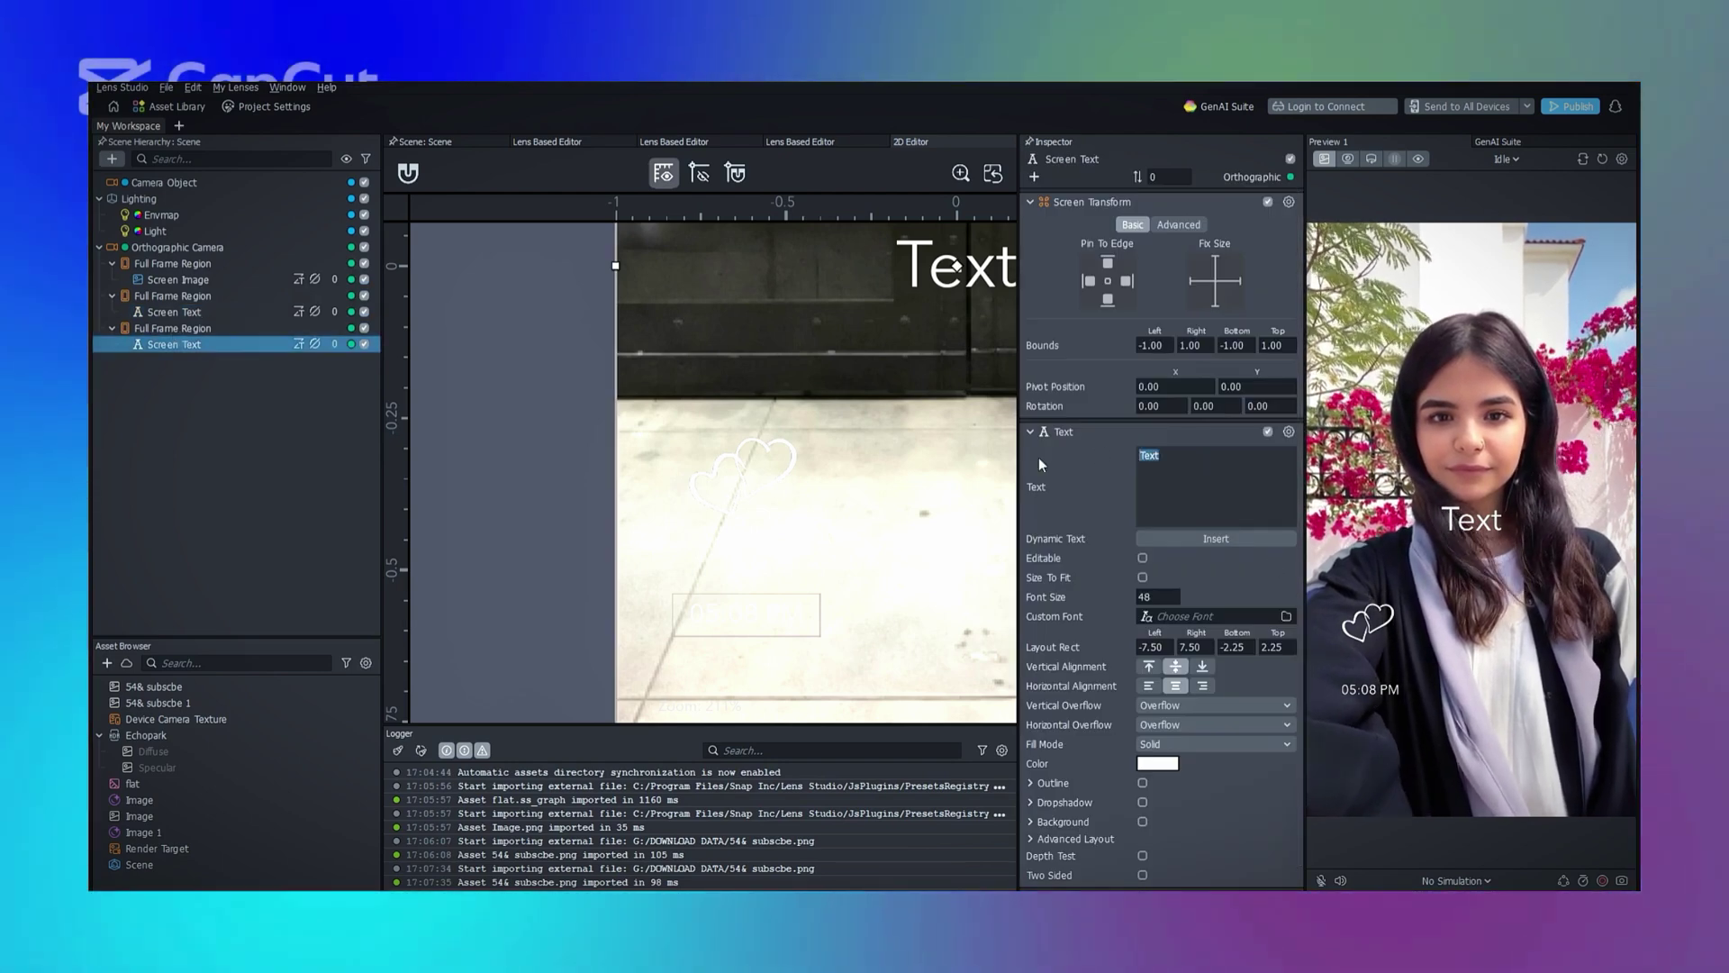
key(BackSpace)
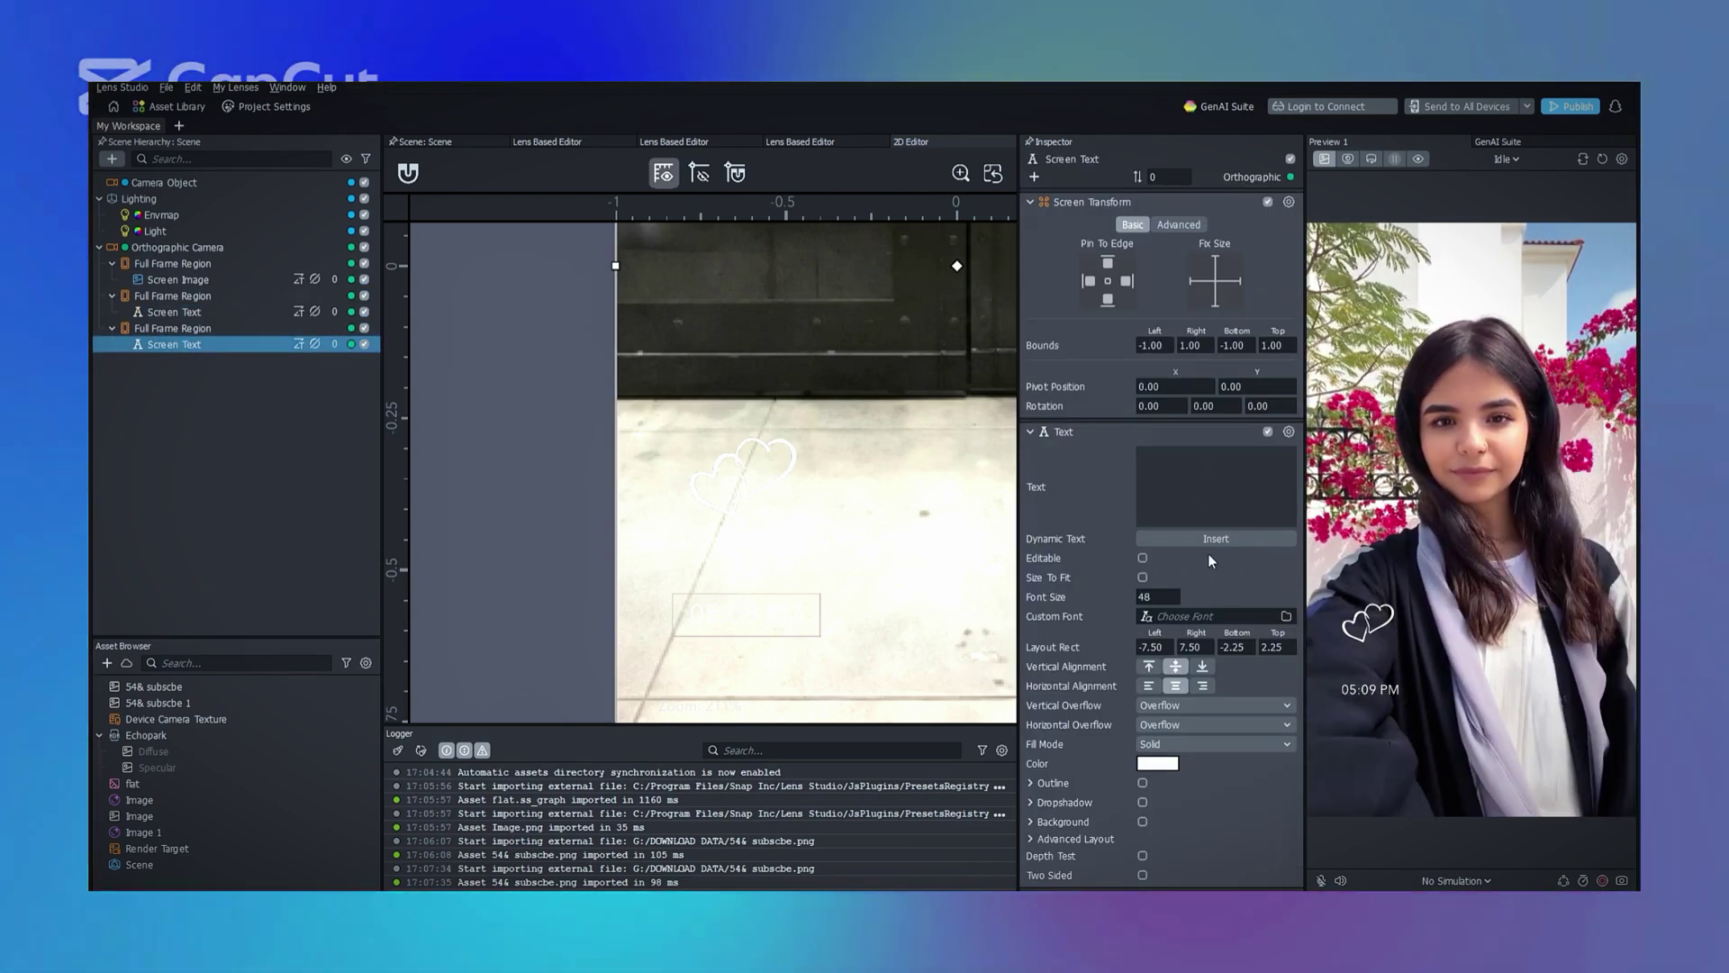
click(1208, 538)
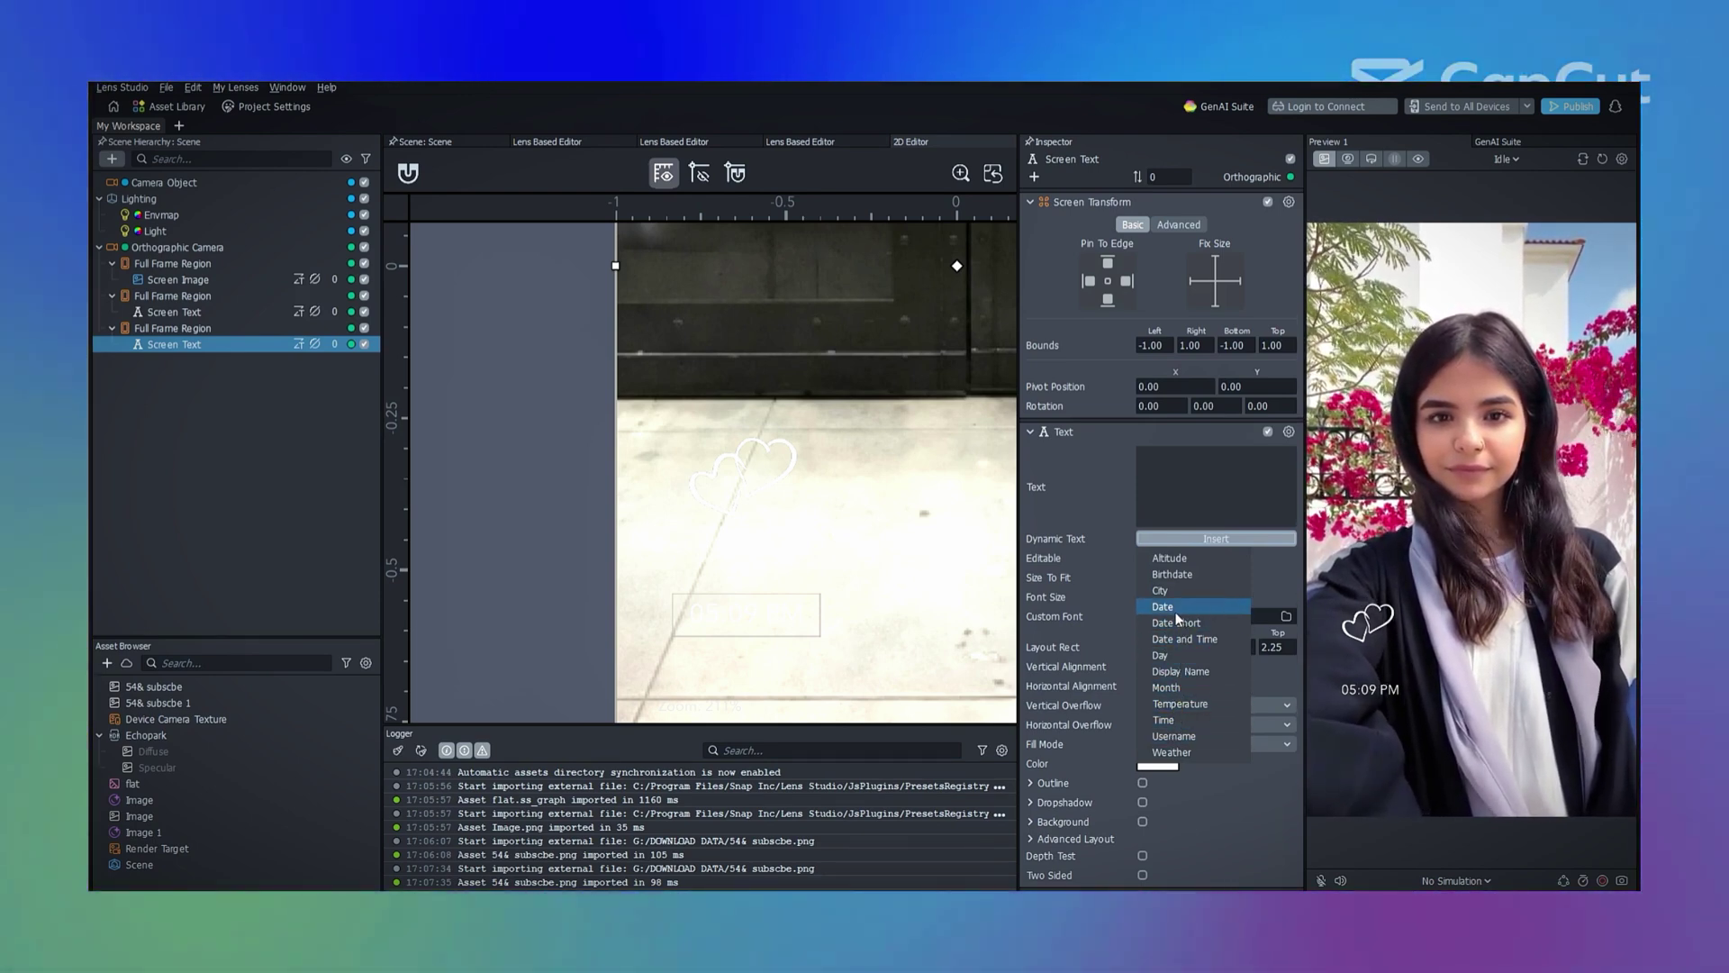
click(1176, 654)
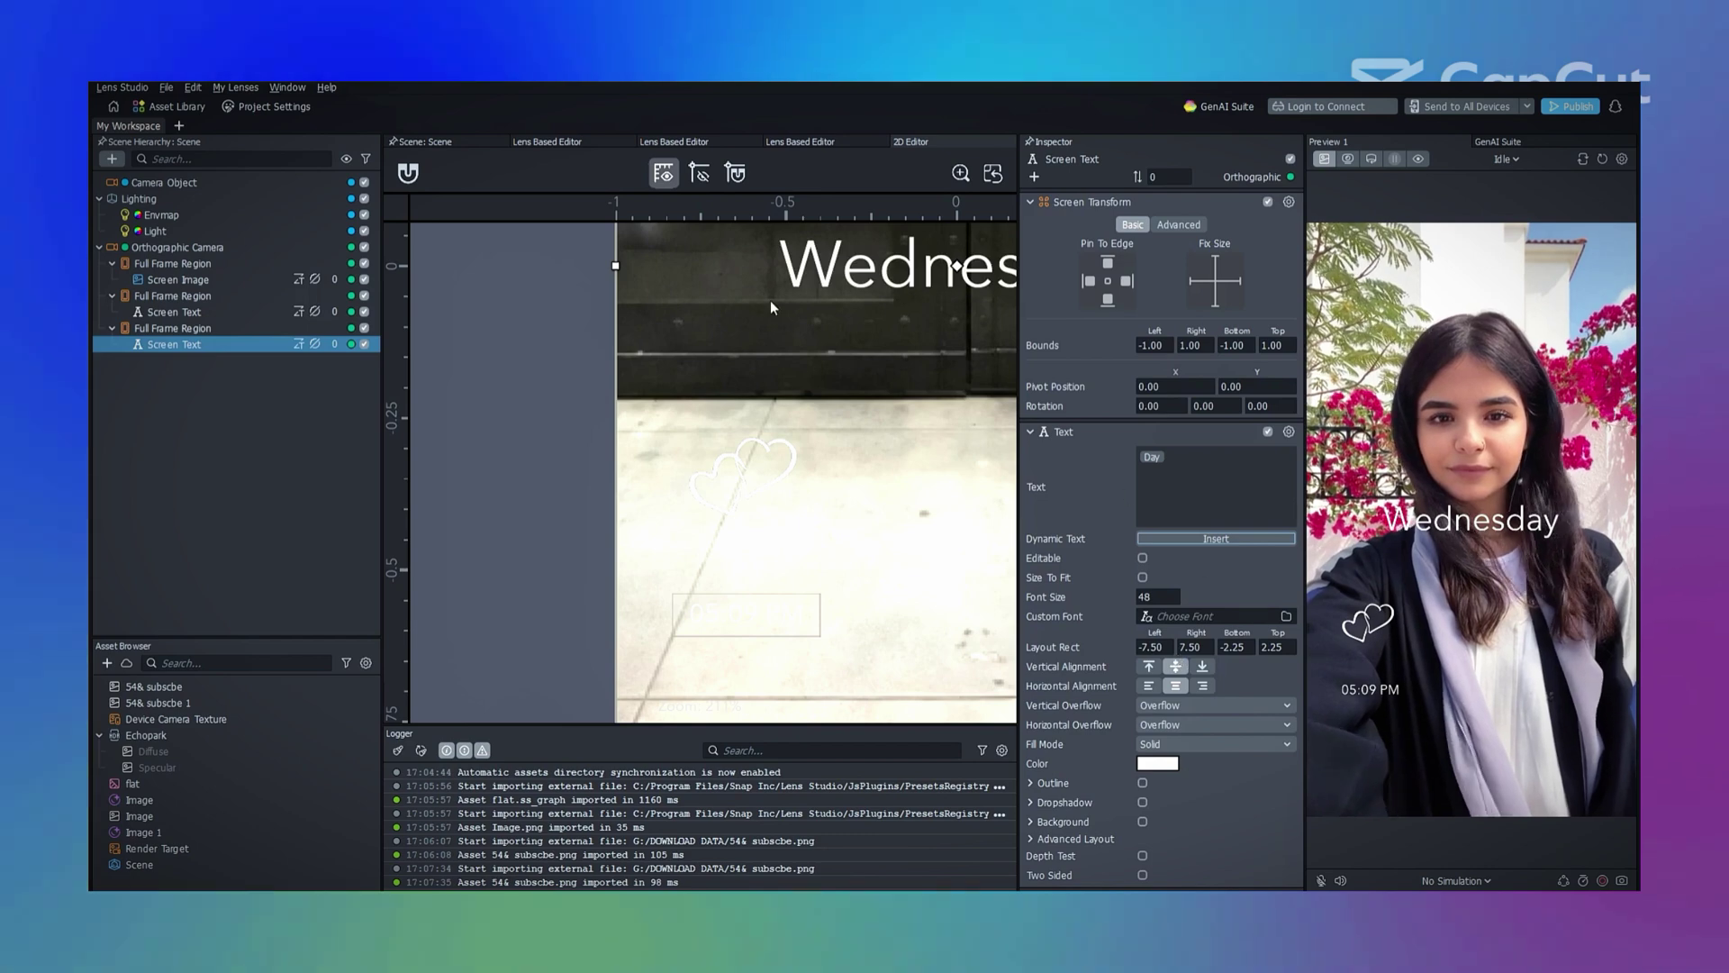
- Shrink the day text's frame and place it between the hearts and the time, spanning about -0.91 to -0.12 horizontally and -0.52 to -0.43 vertically
scroll(831, 439, down, 10)
scroll(829, 443, up, 3)
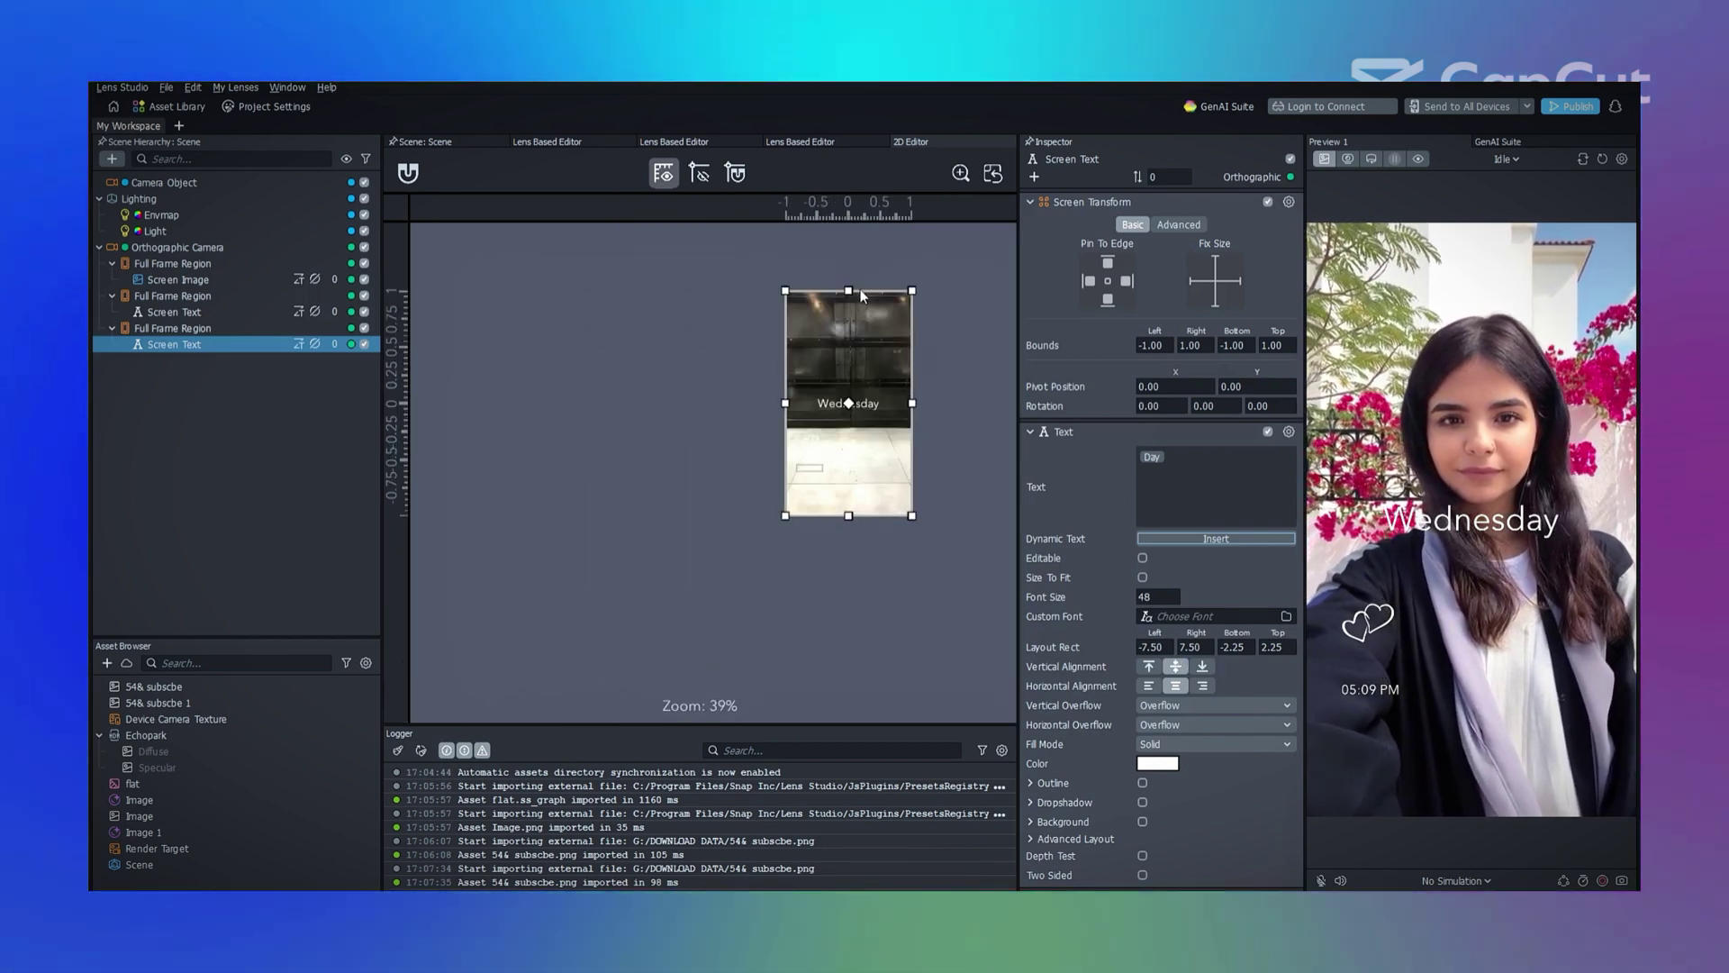
drag(861, 295, 833, 507)
scroll(843, 510, up, 3)
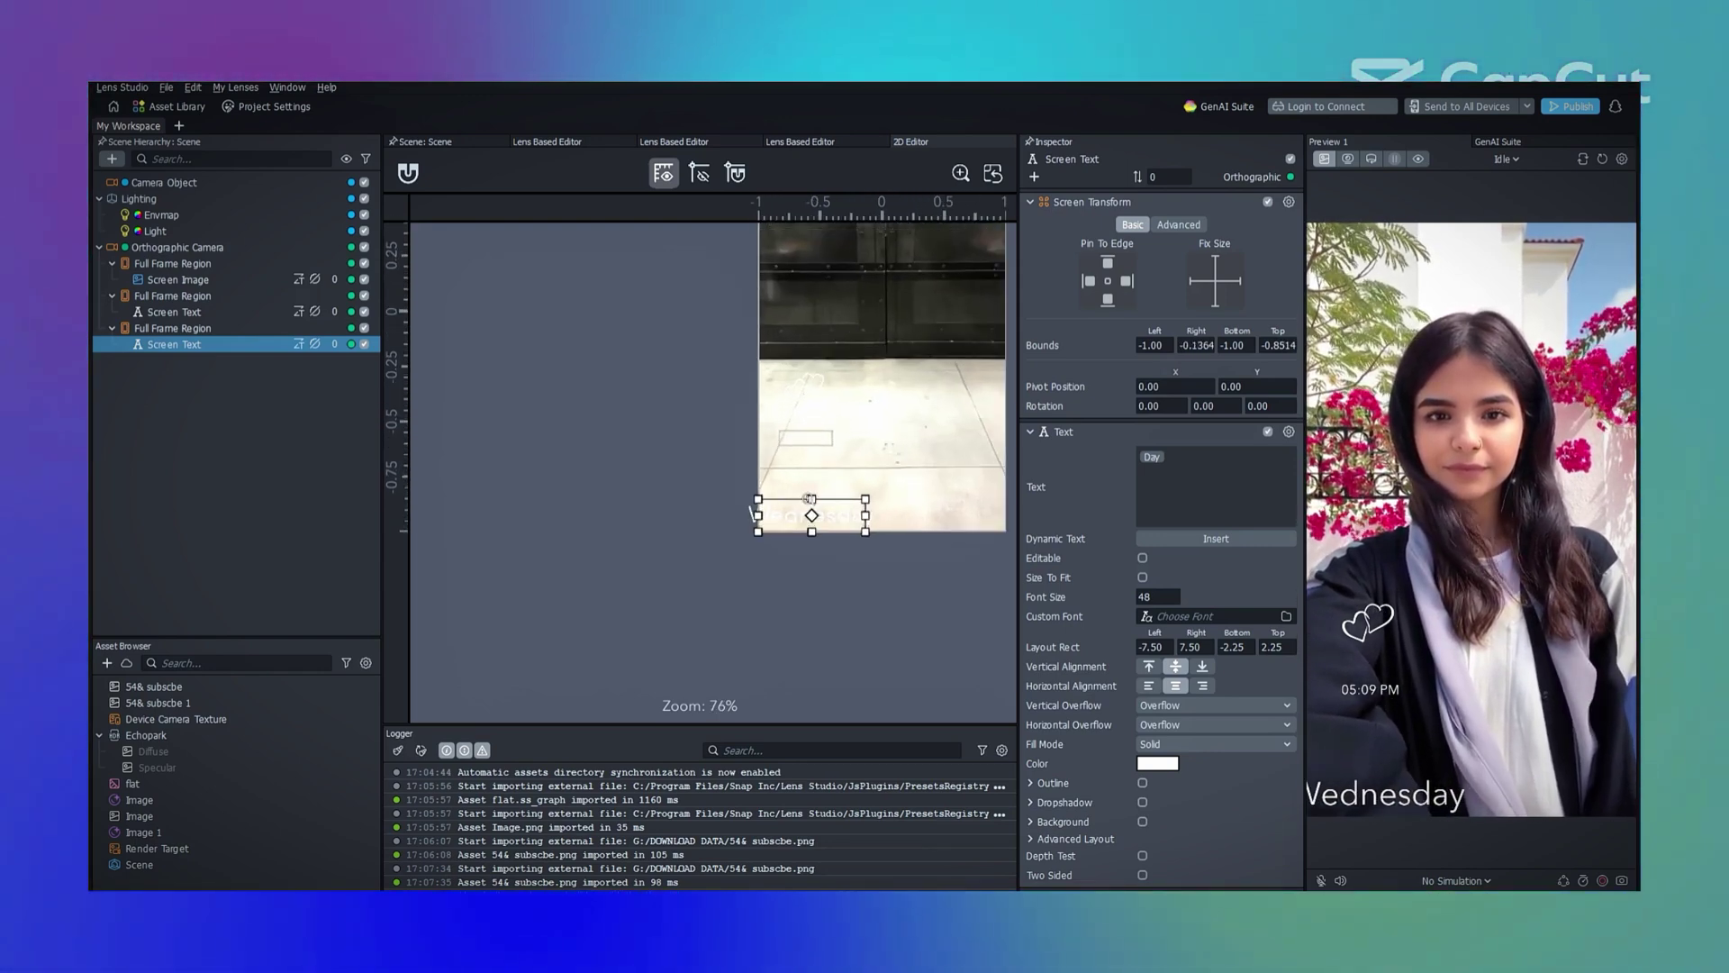
scroll(815, 503, up, 3)
drag(856, 530, 867, 340)
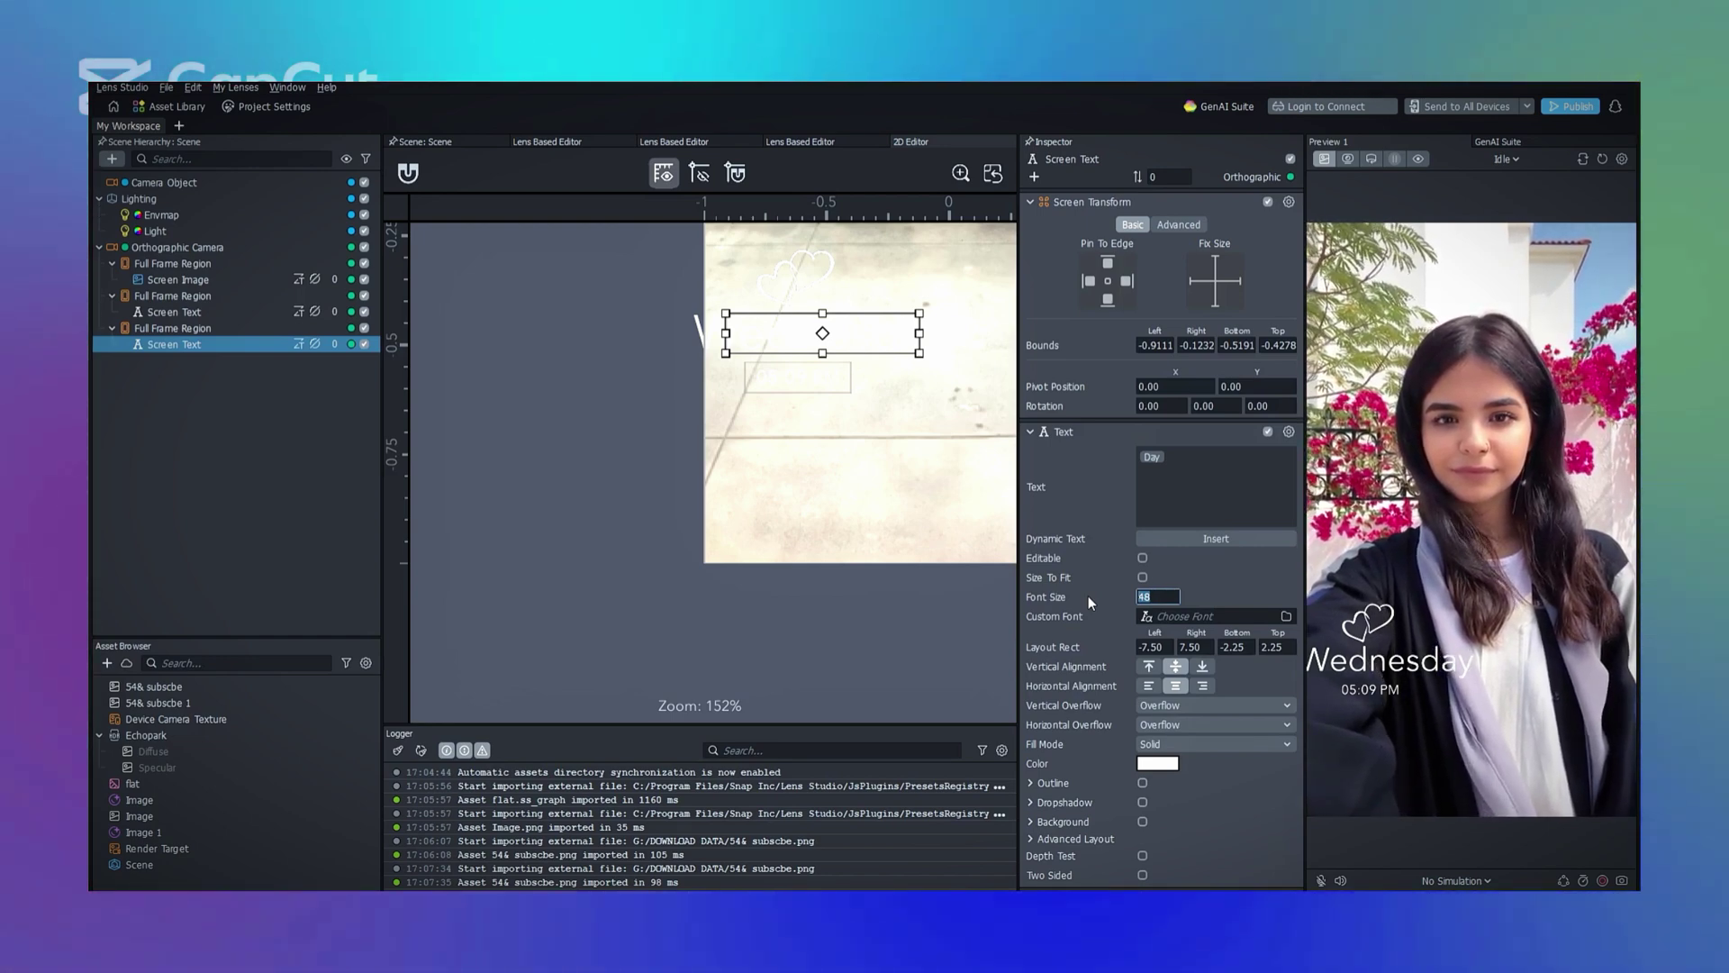
- Set the day text's font size to 35 and shift its frame left to span about -0.98 to -0.19 horizontally
text(25)
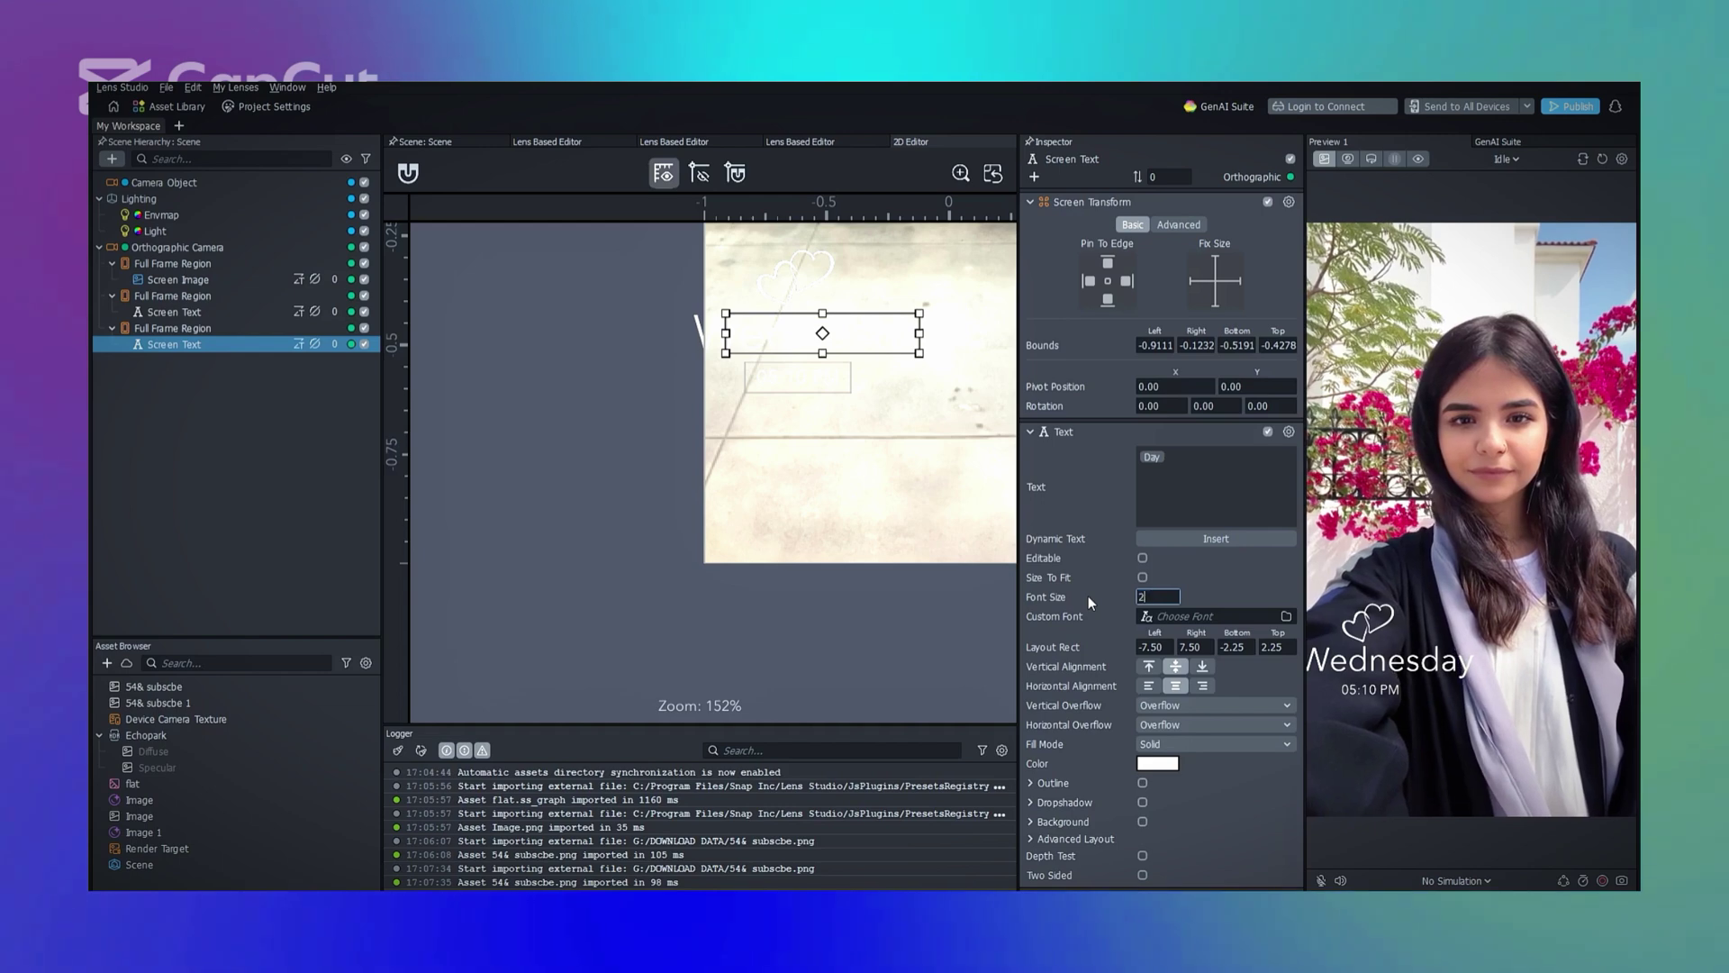
key(BackSpace)
key(BackSpace)
text(35)
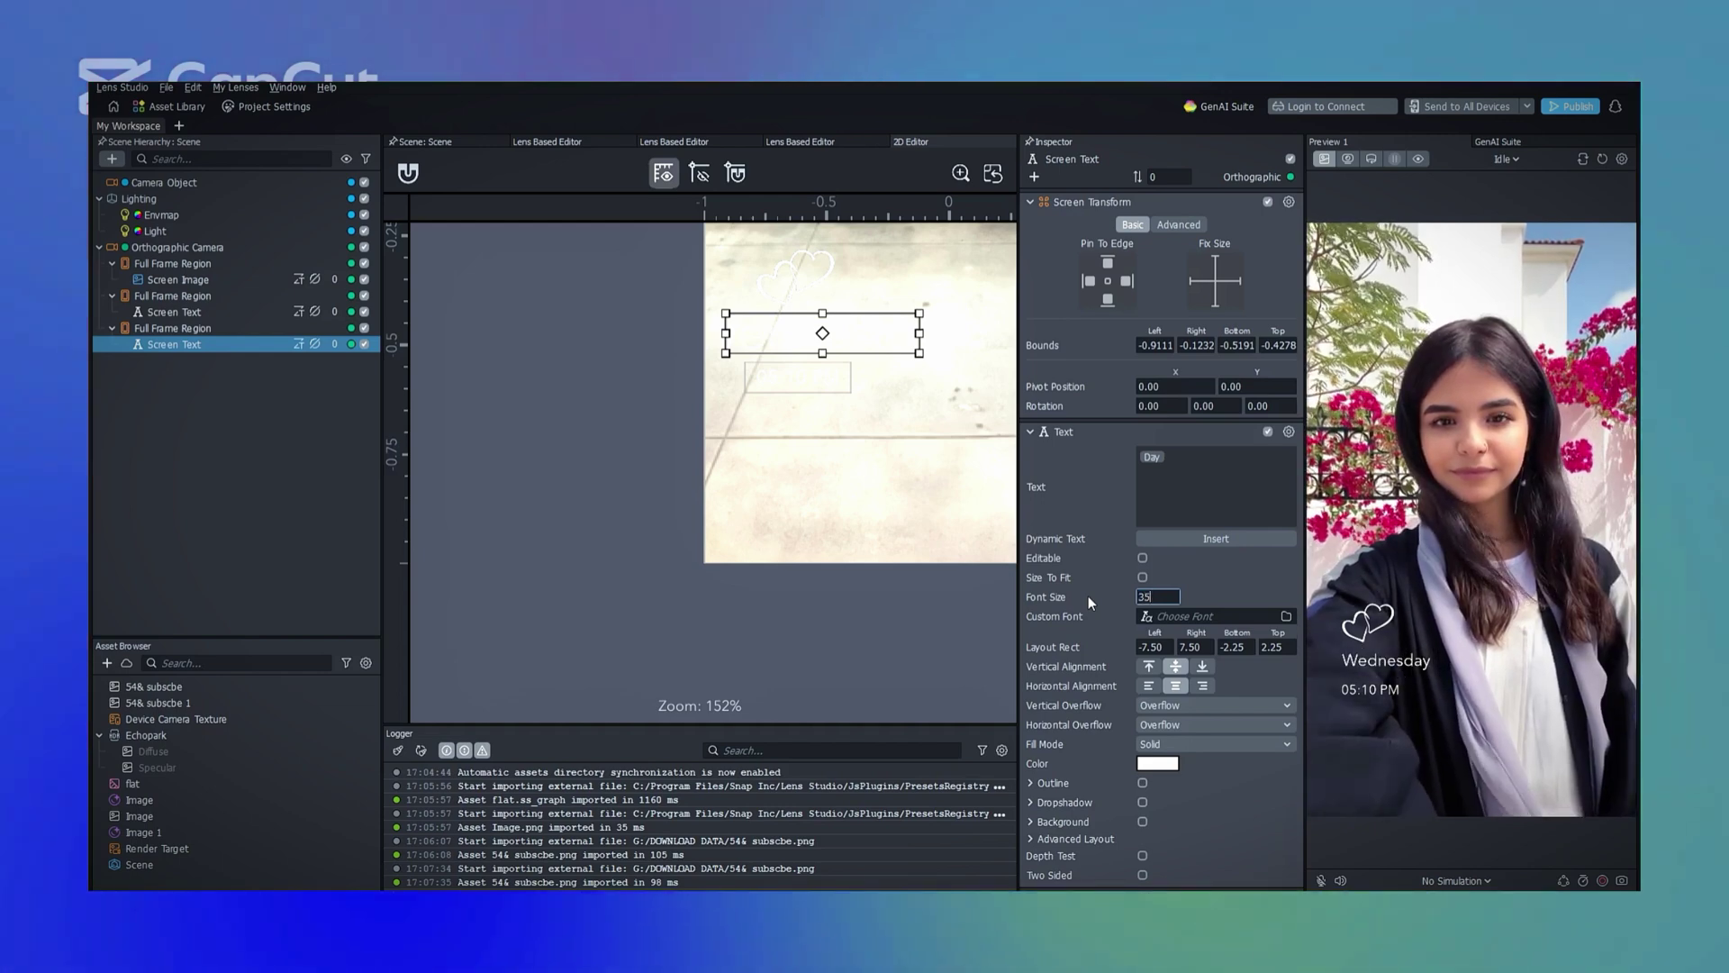
key(Return)
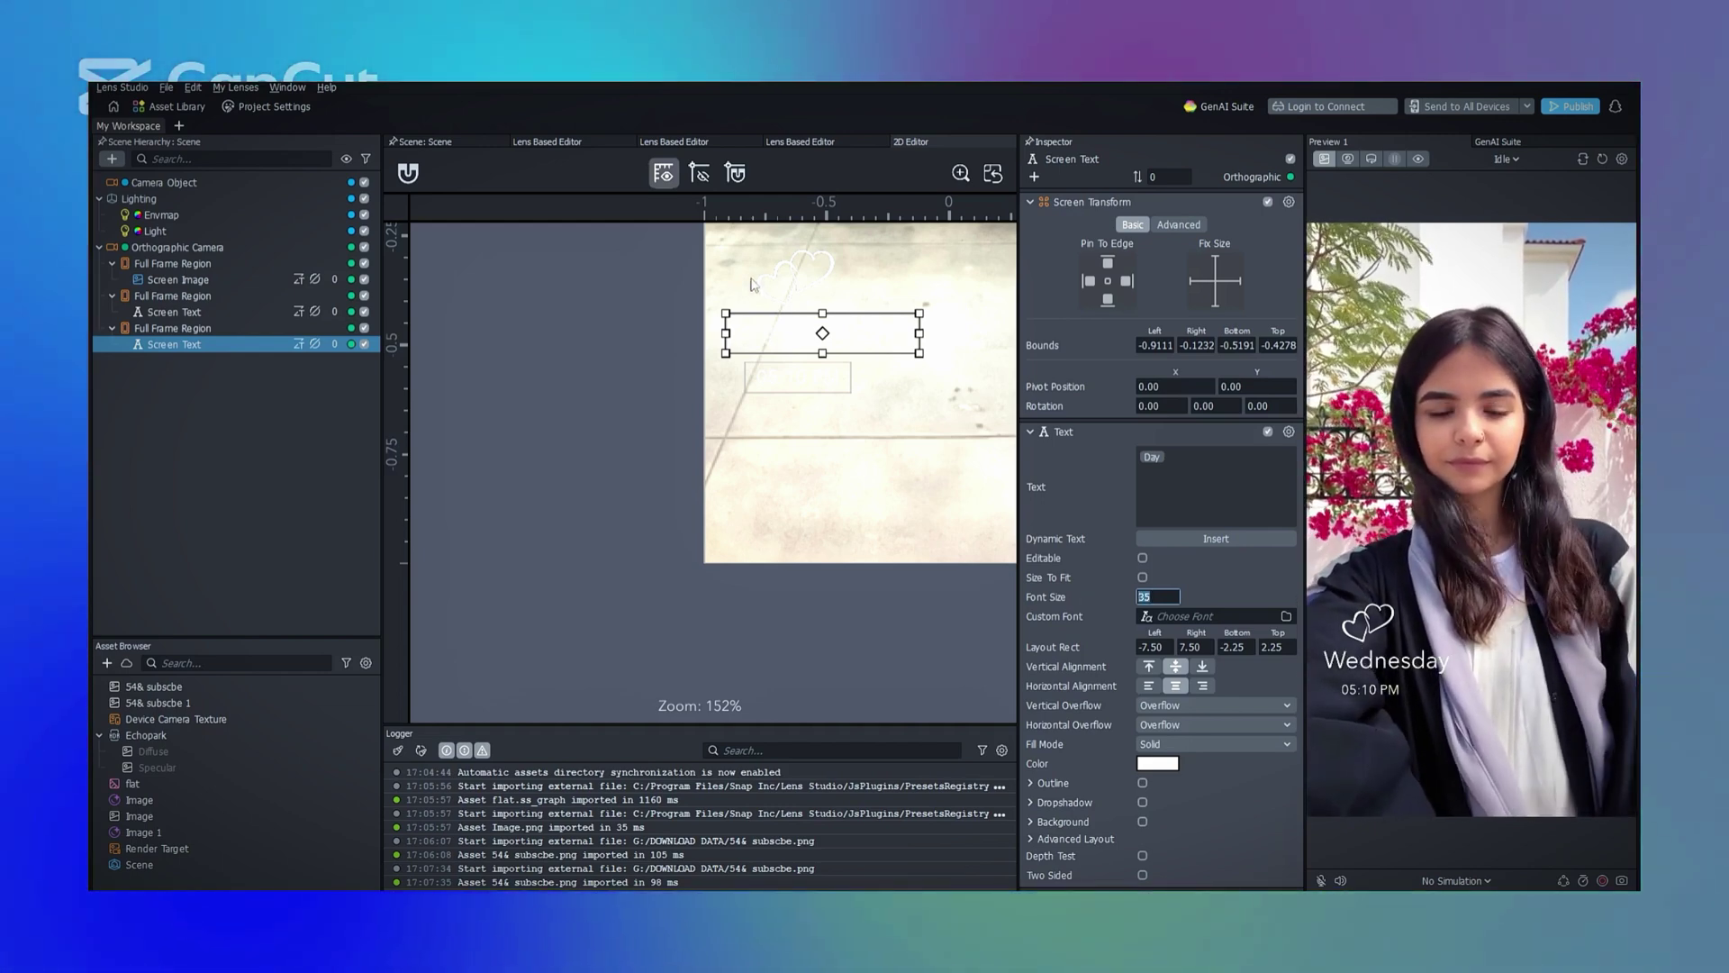
drag(870, 335, 845, 343)
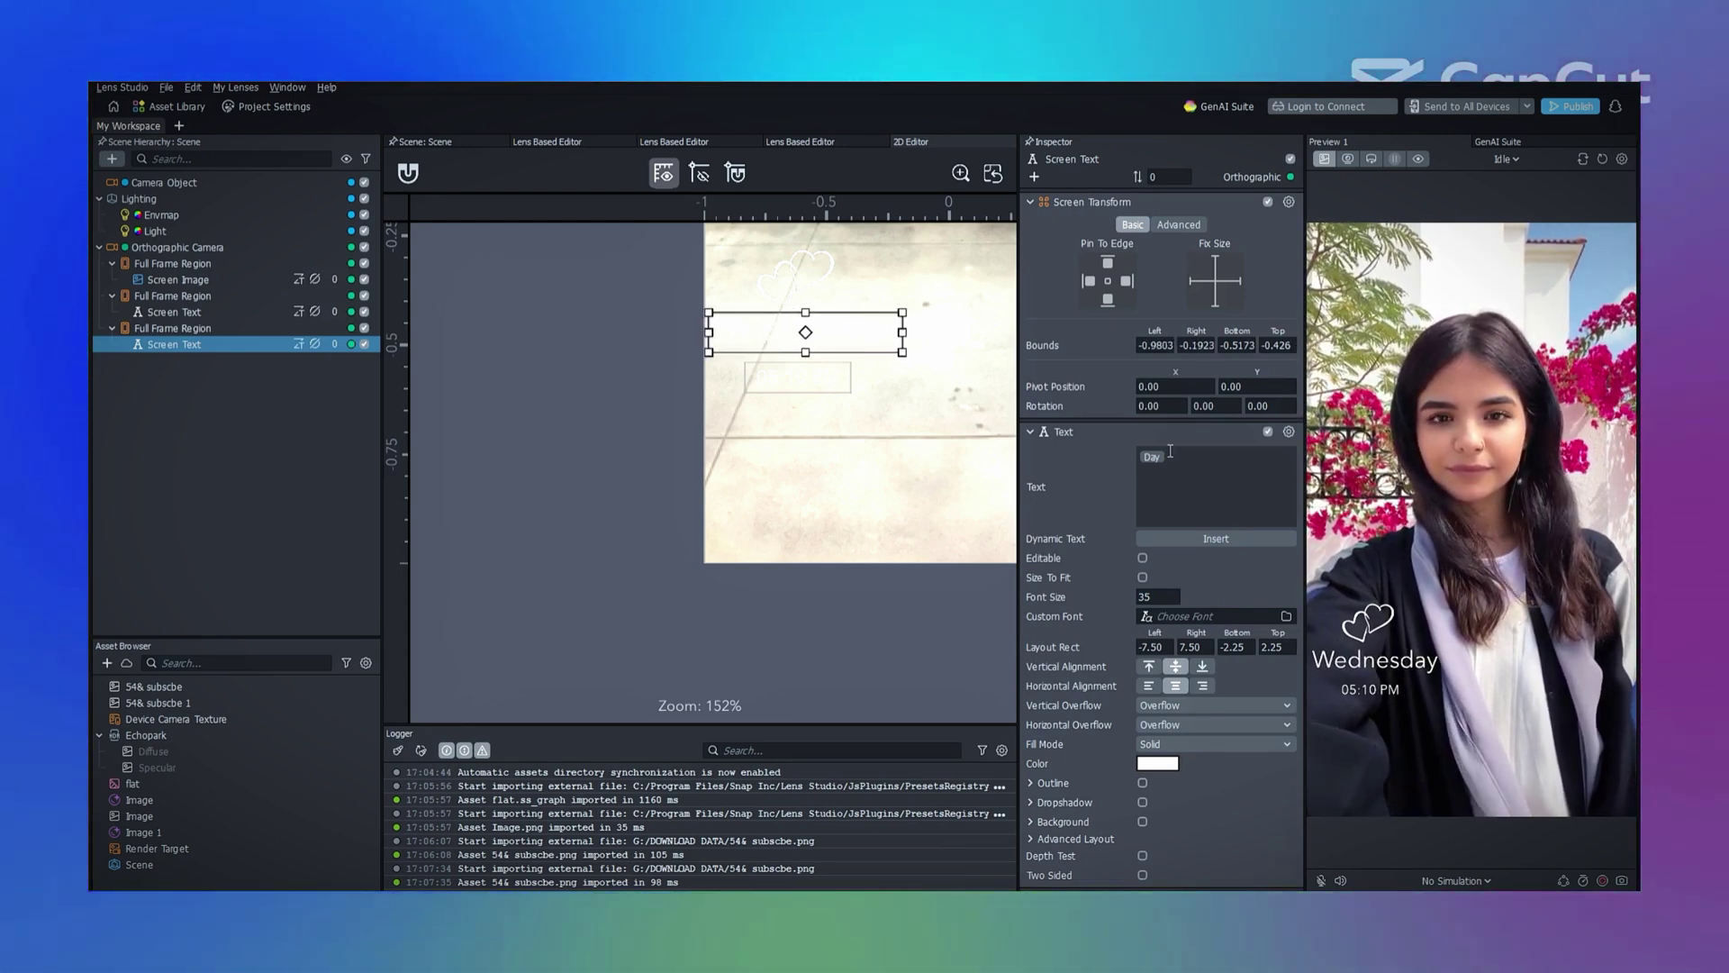
- Move the time text's frame up closer to the day text, to bounds of about -0.59 bottom and -0.52 top
click(271, 370)
click(229, 345)
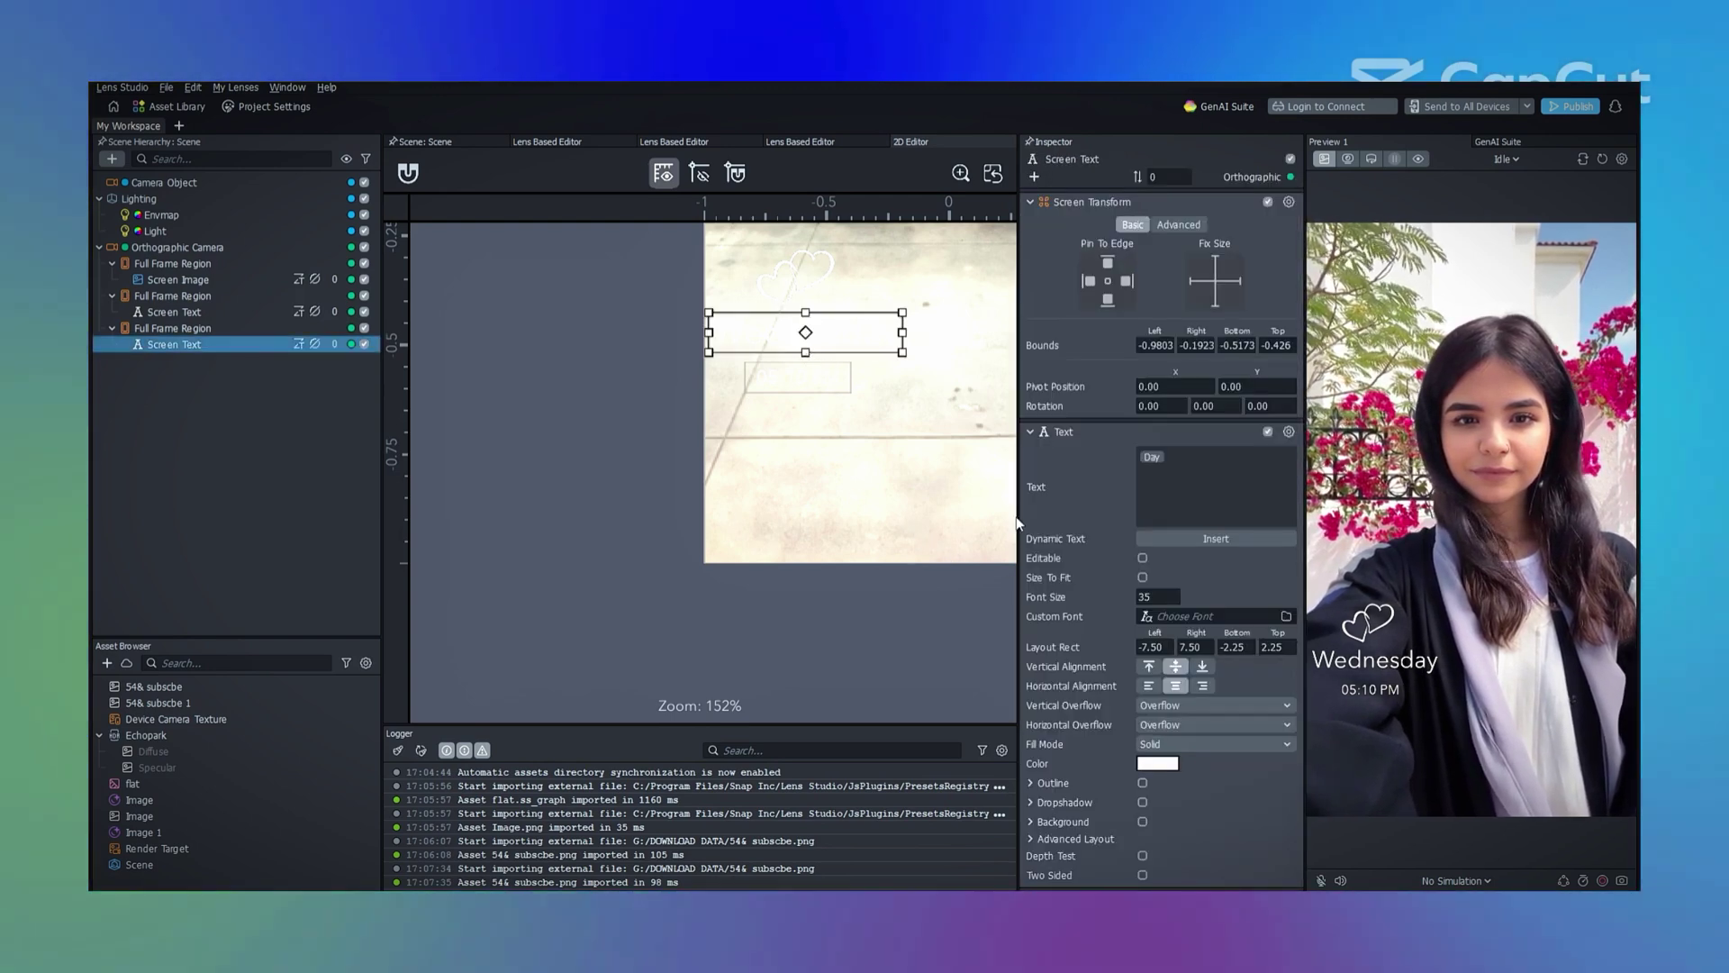
click(236, 311)
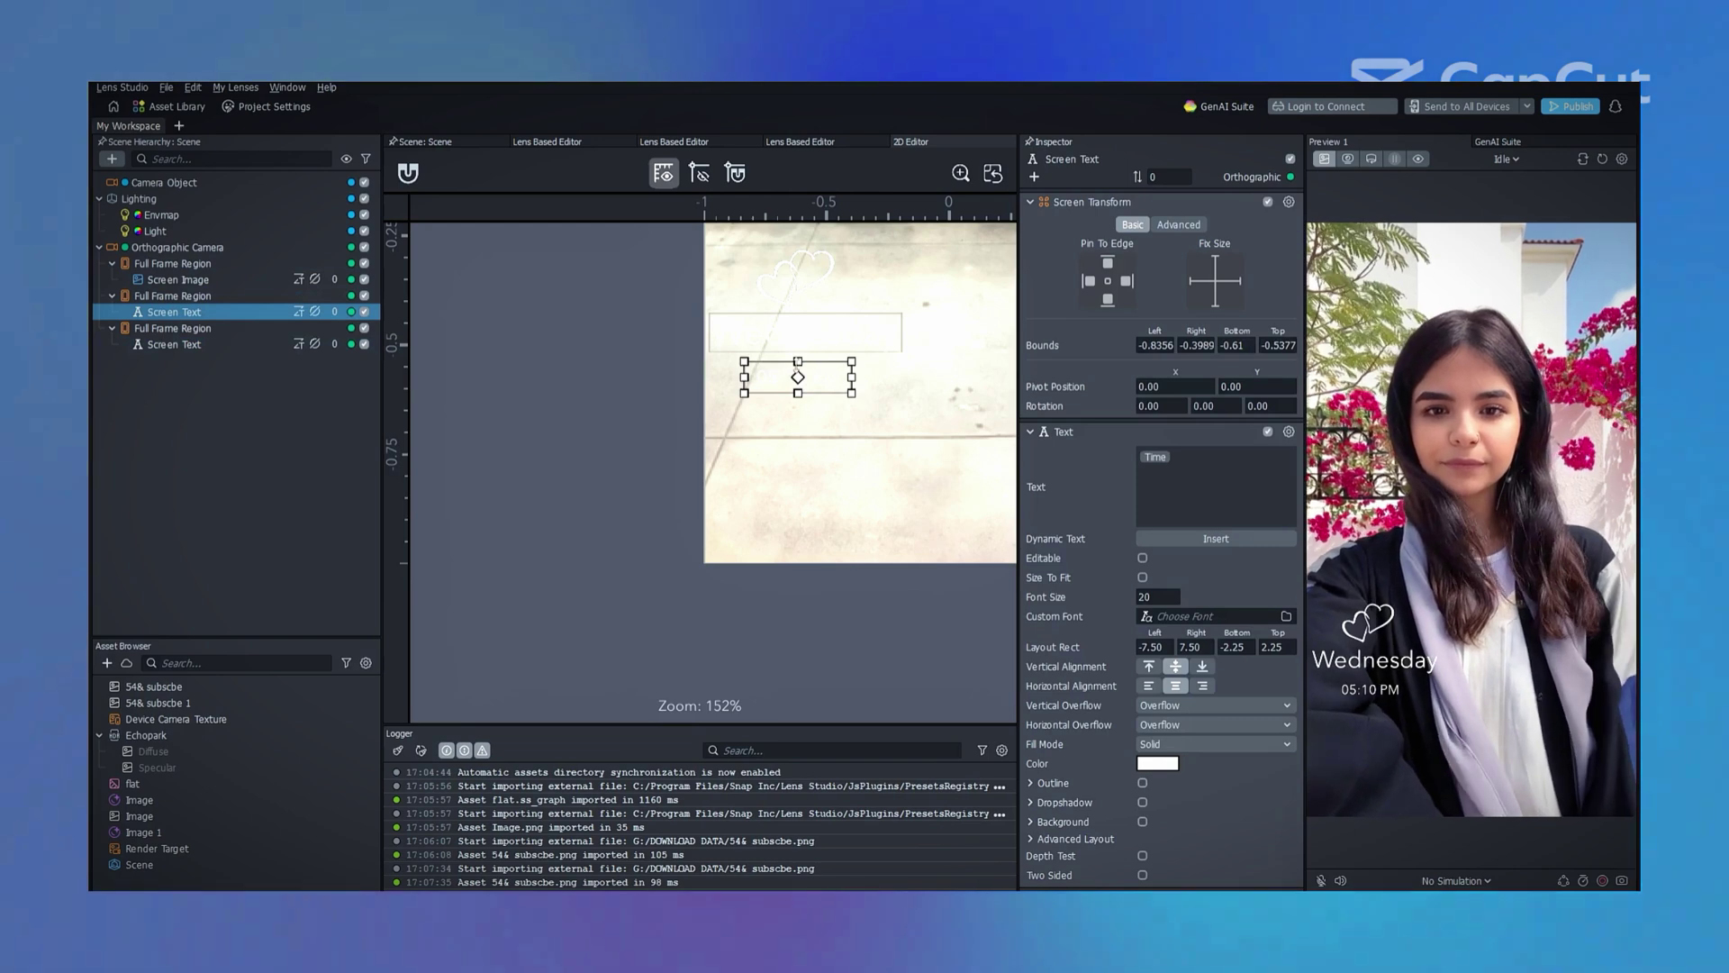
drag(798, 362, 798, 383)
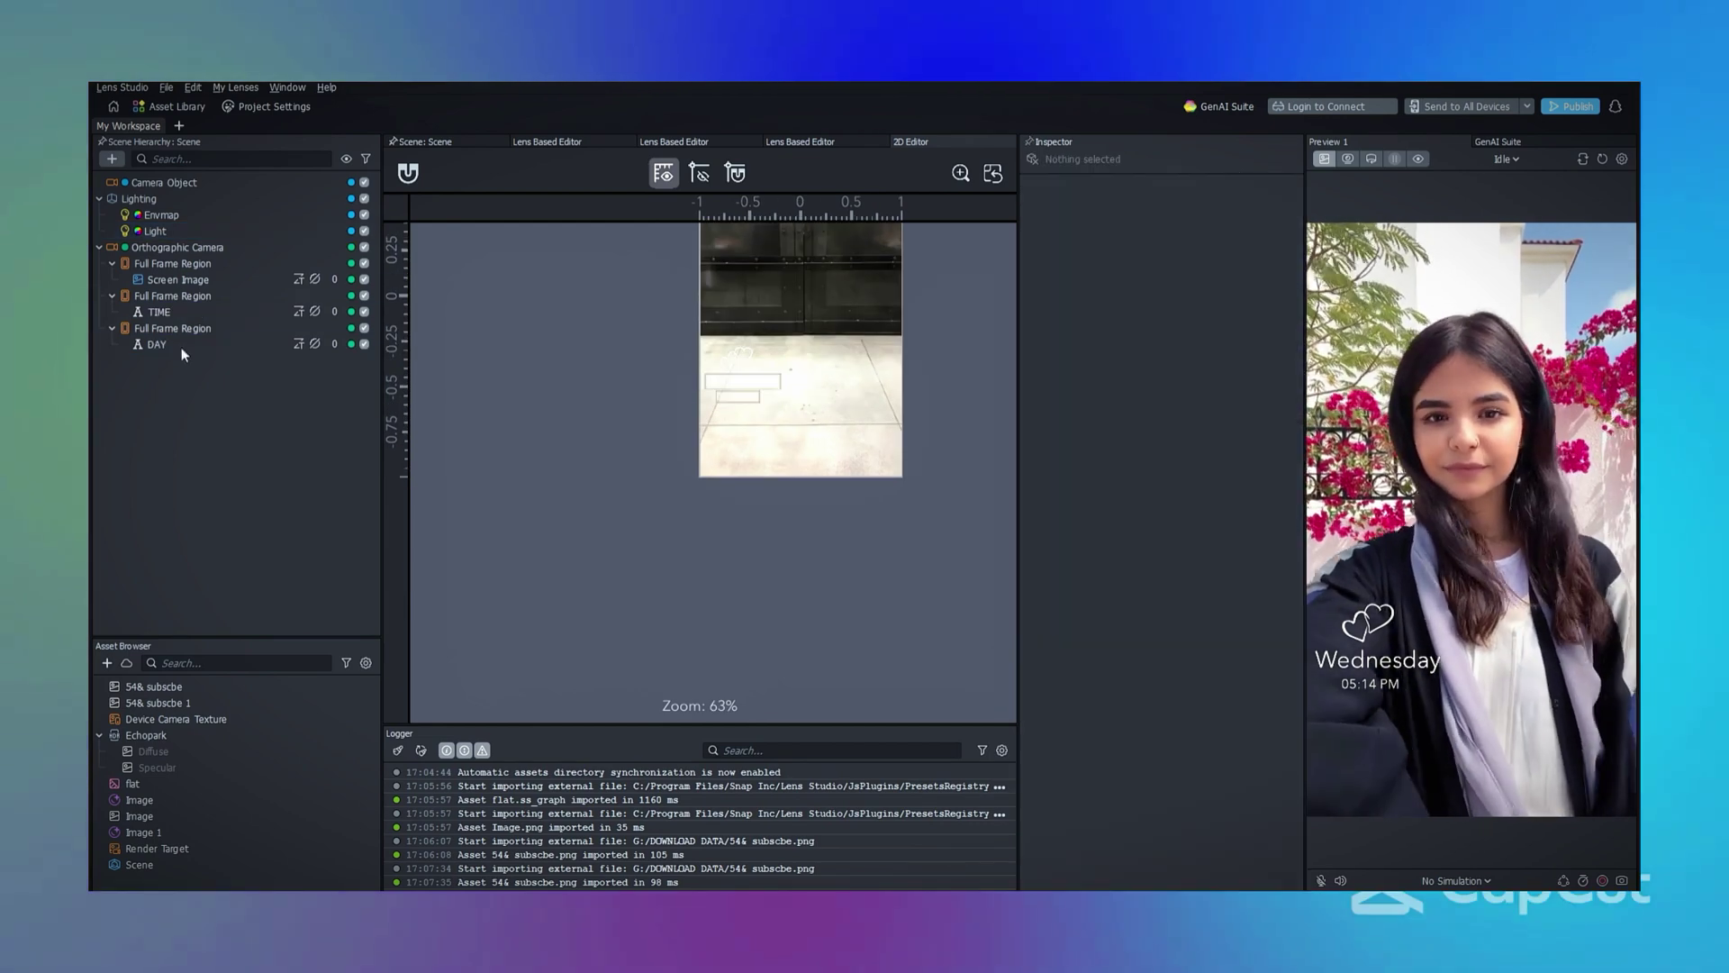
- Rename the Screen Image object as HEART IMAGE
double_click(166, 279)
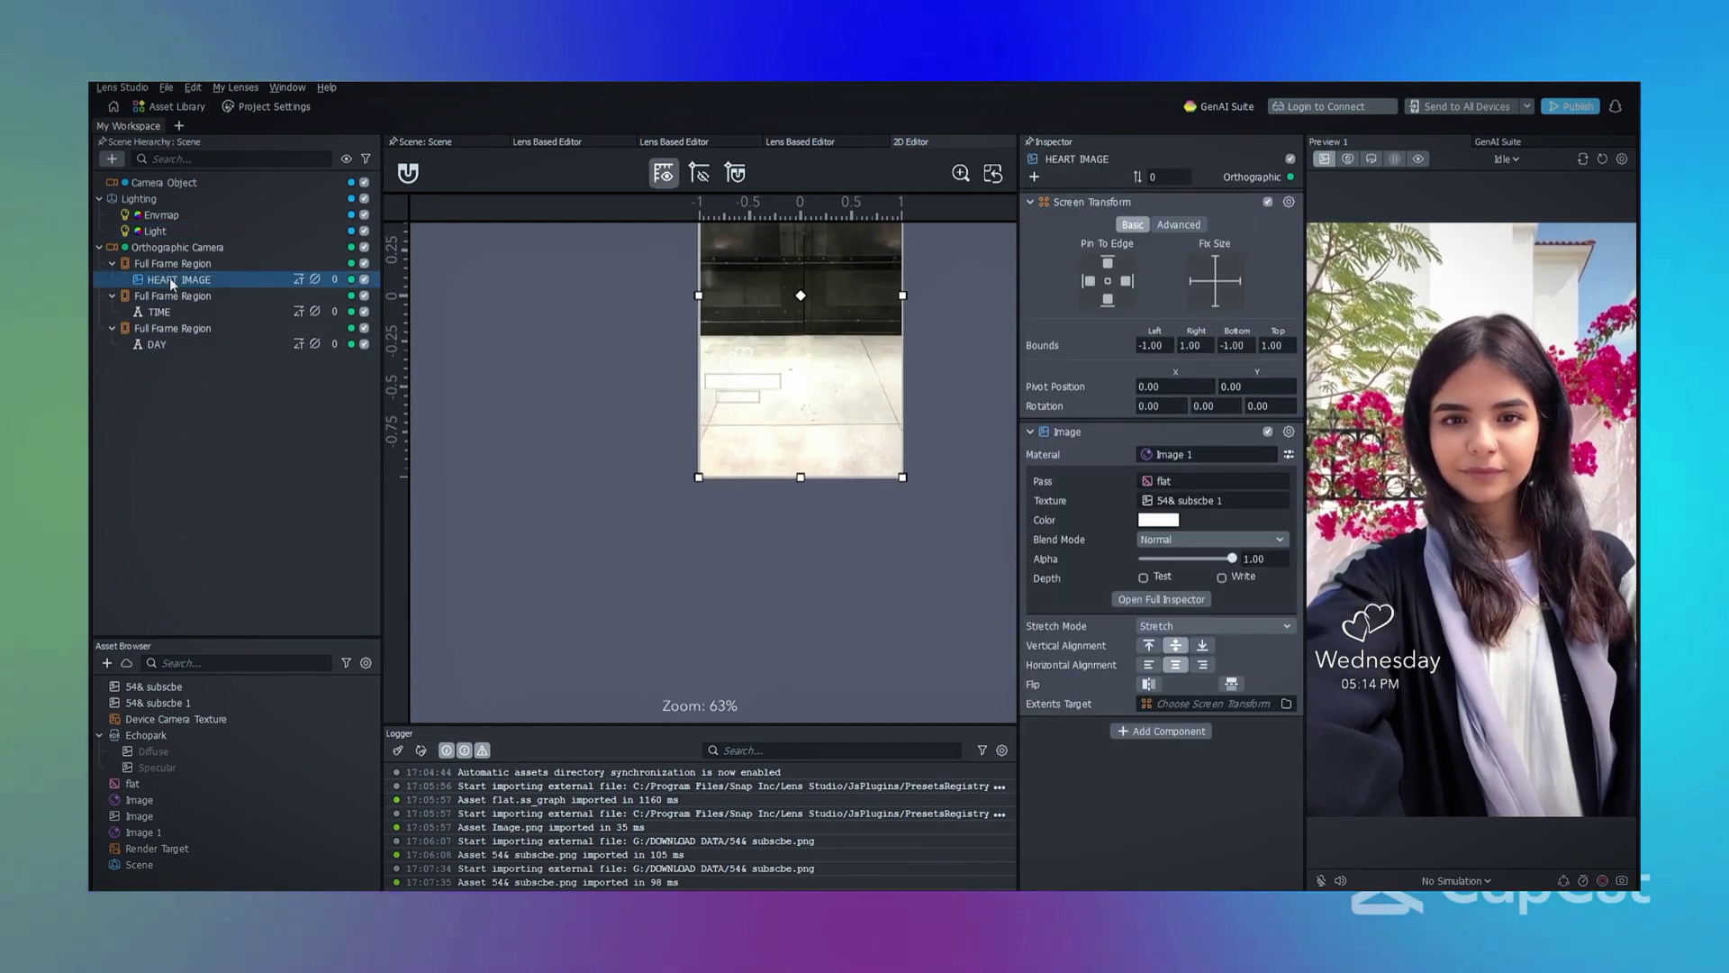
click(180, 385)
click(201, 269)
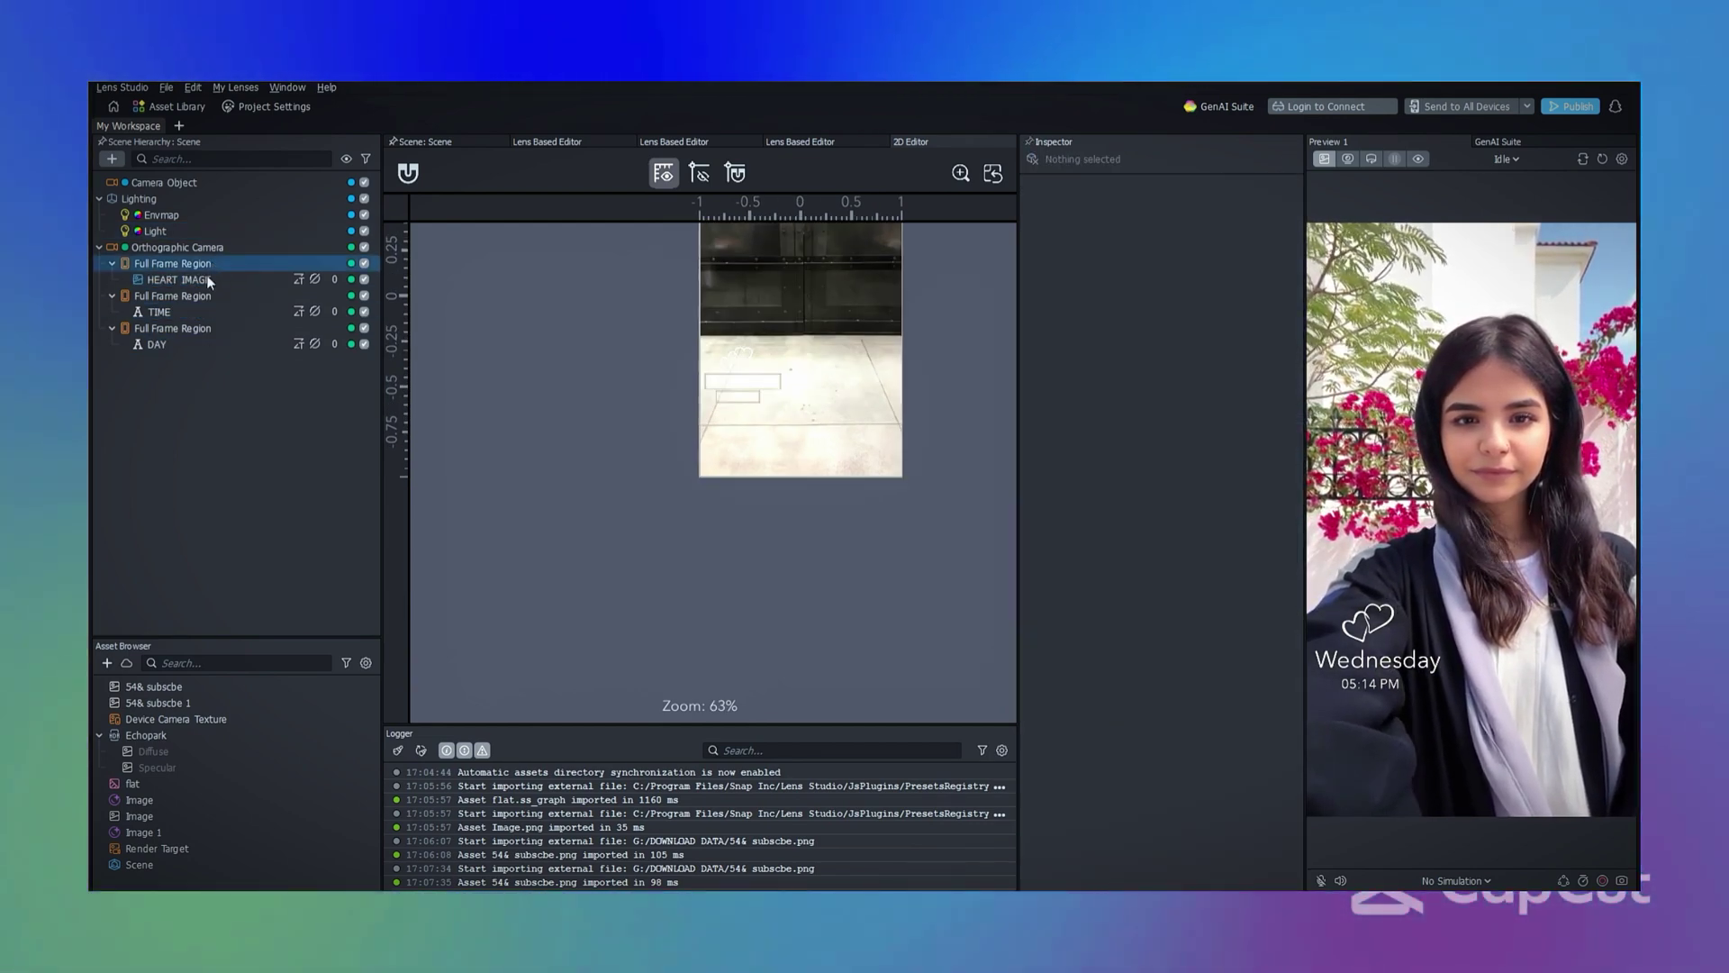
click(205, 278)
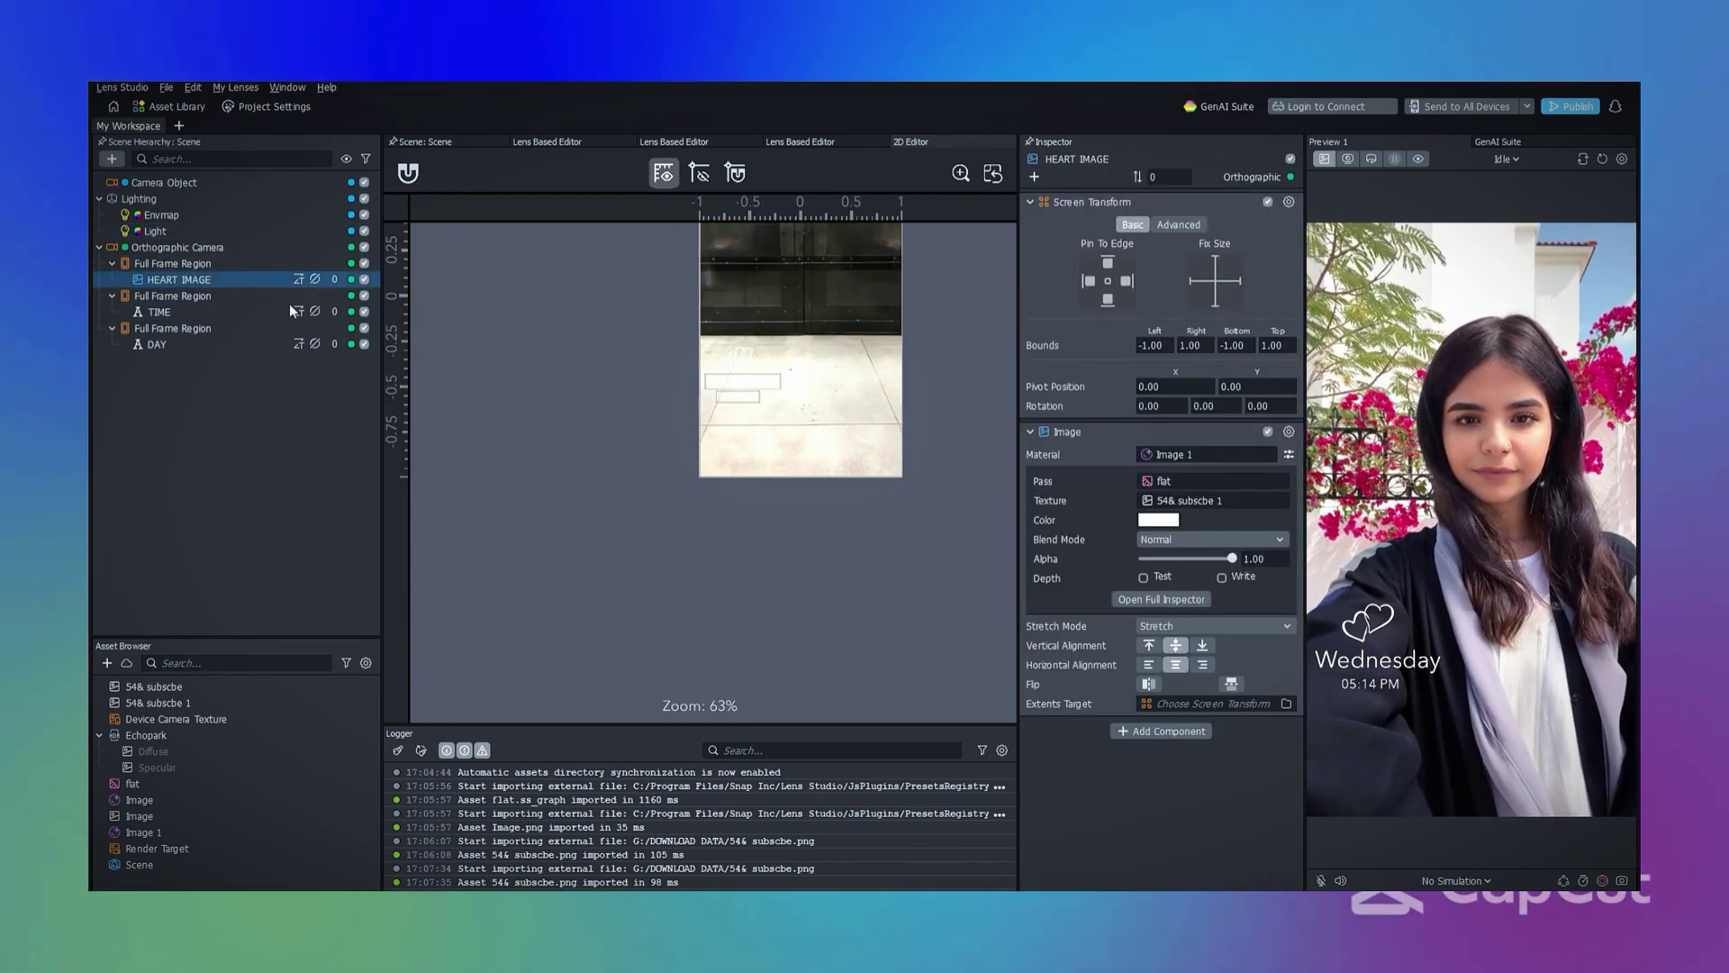
- Import the four digital-7 font files from Downloads > NEW LENS for yuotube > digital-7 and apply digital-7 to the TIME text
click(175, 311)
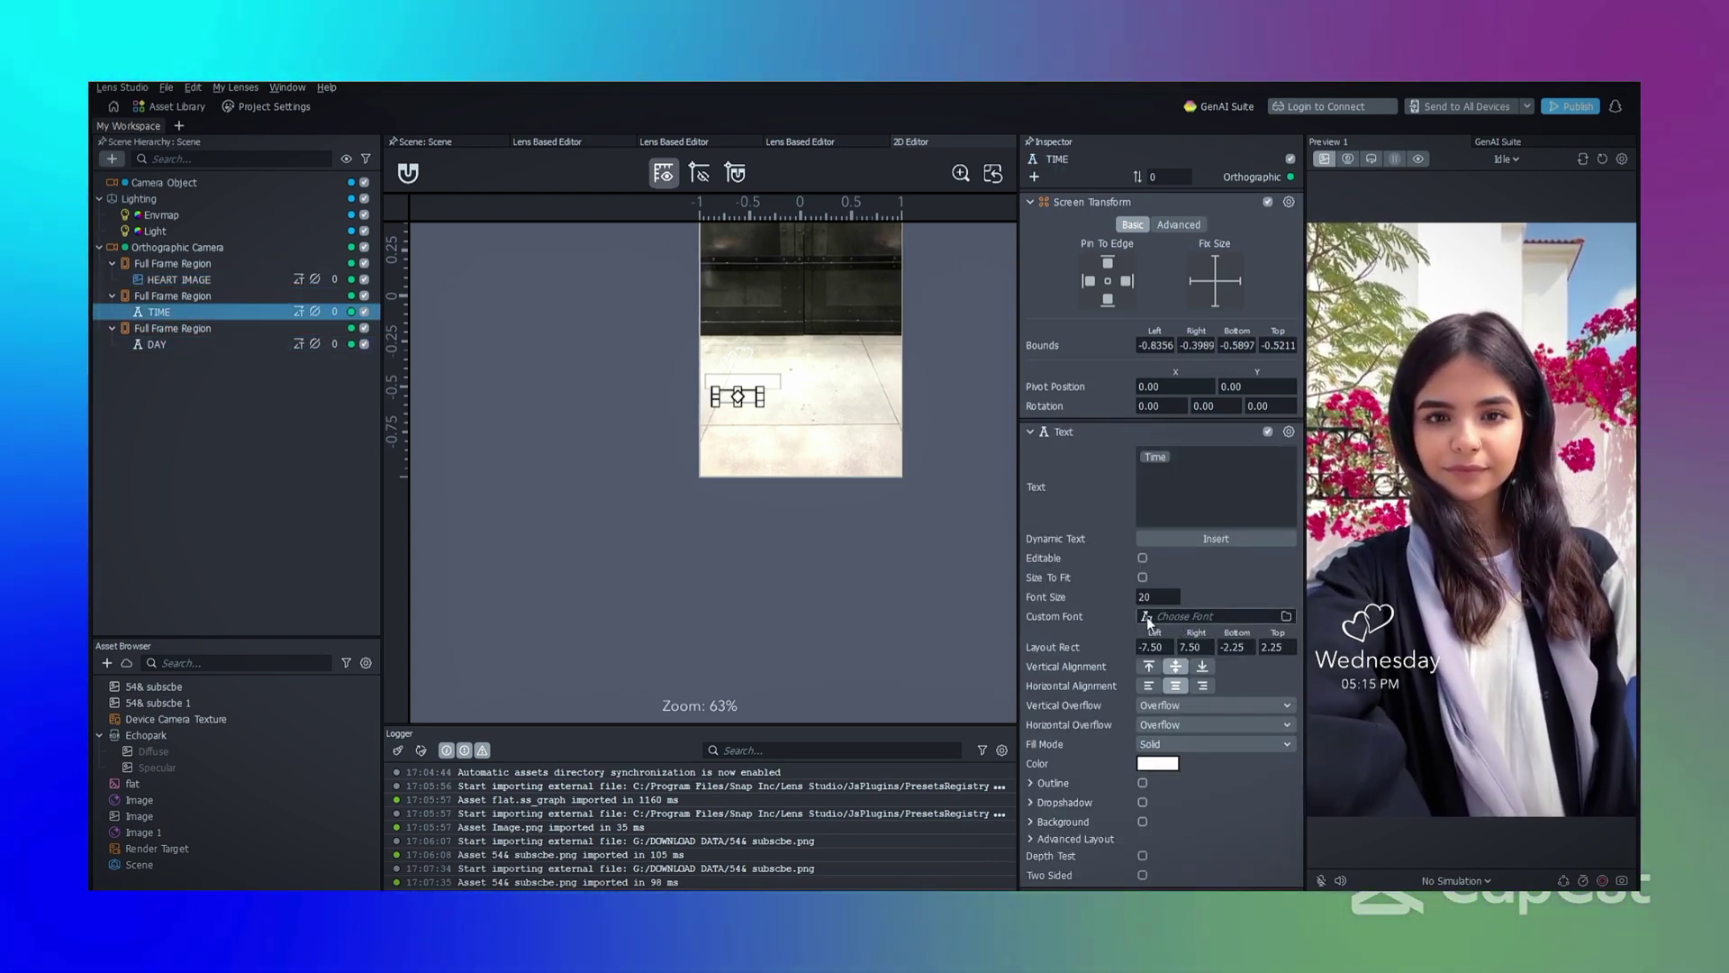
click(1147, 616)
click(879, 563)
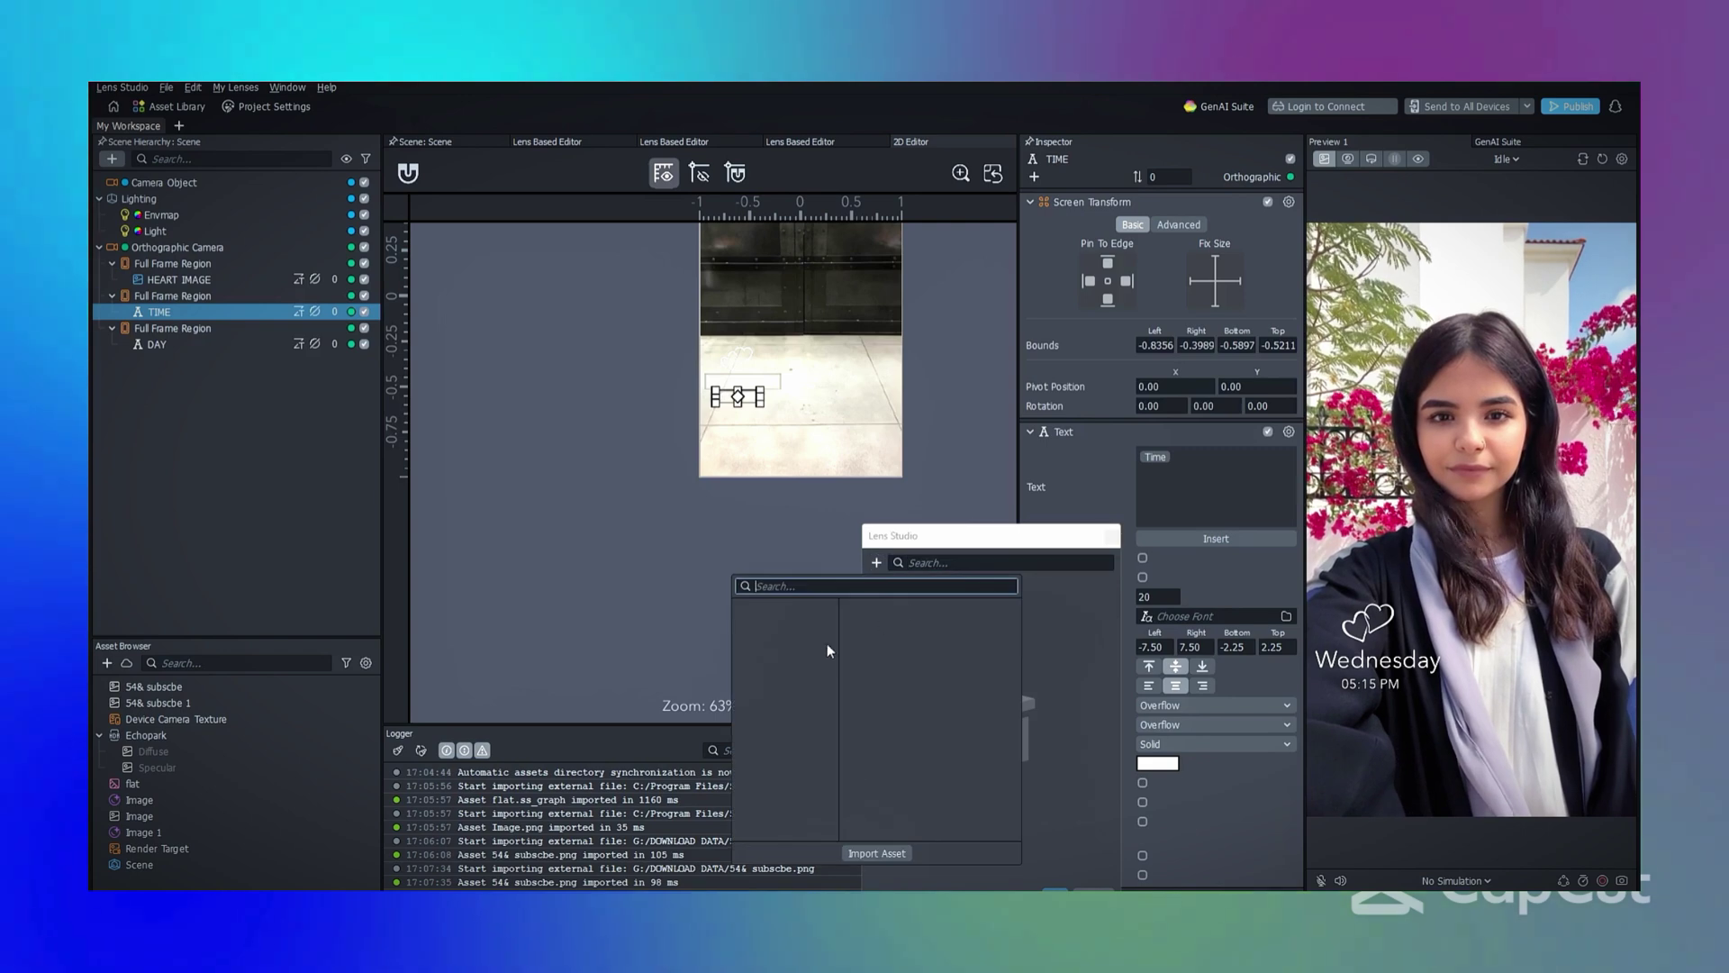
click(879, 853)
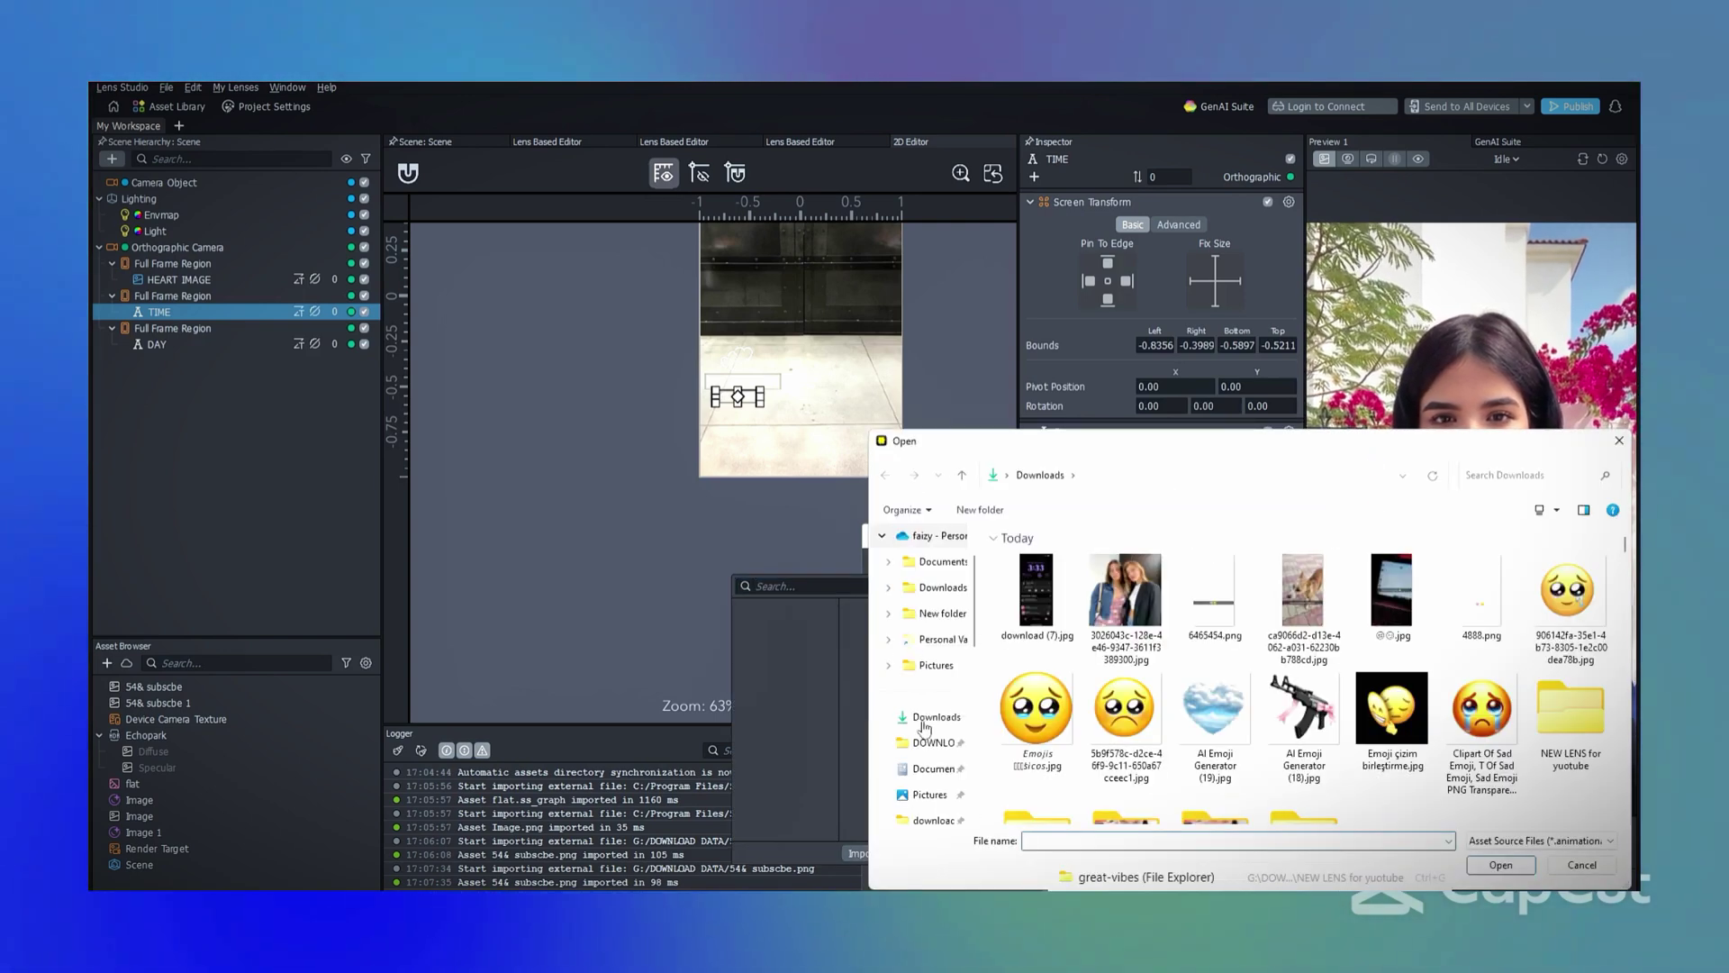
click(925, 746)
click(932, 718)
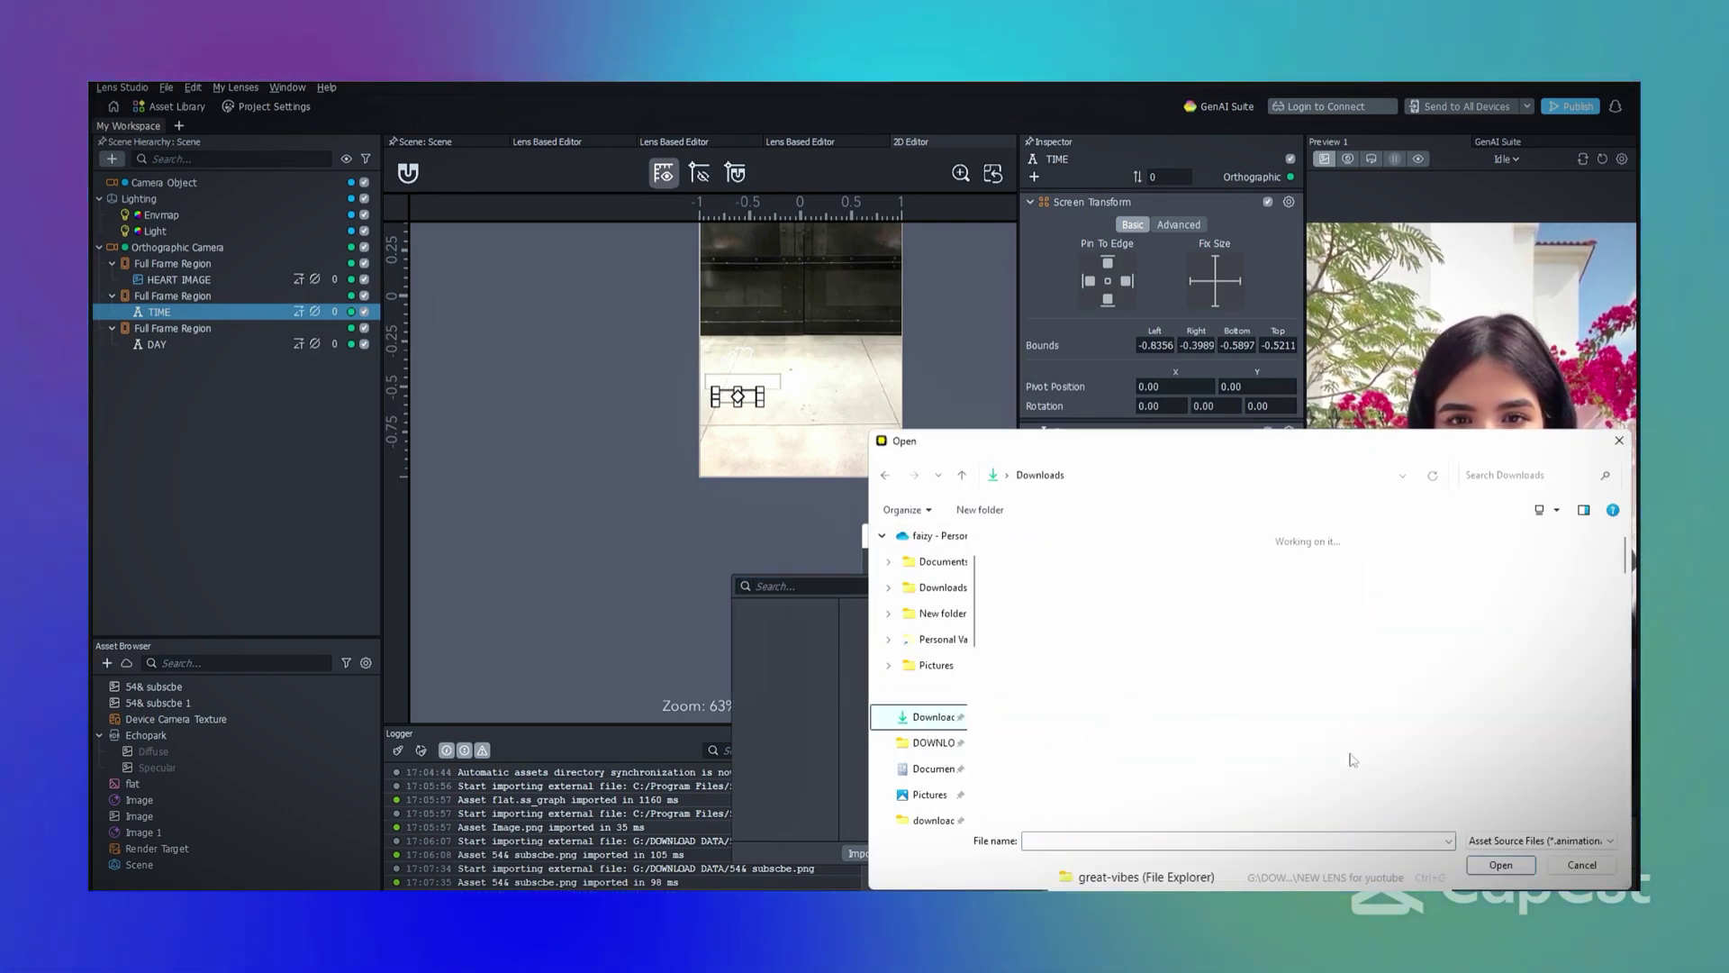
double_click(1573, 712)
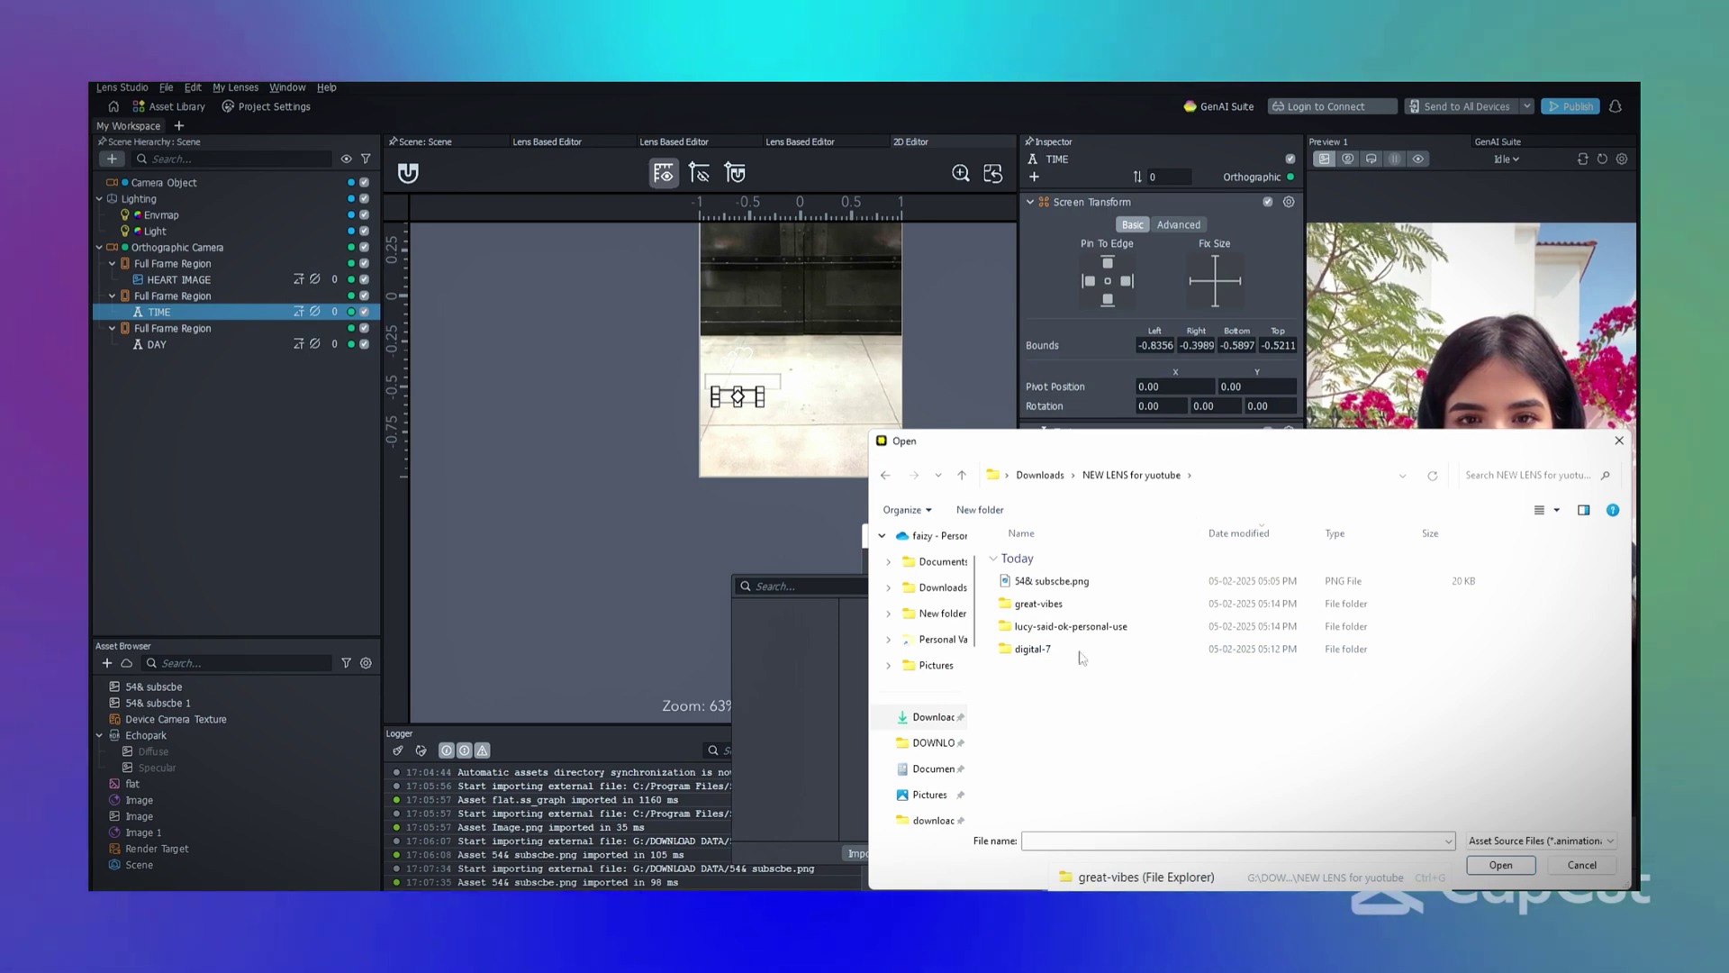
double_click(1032, 649)
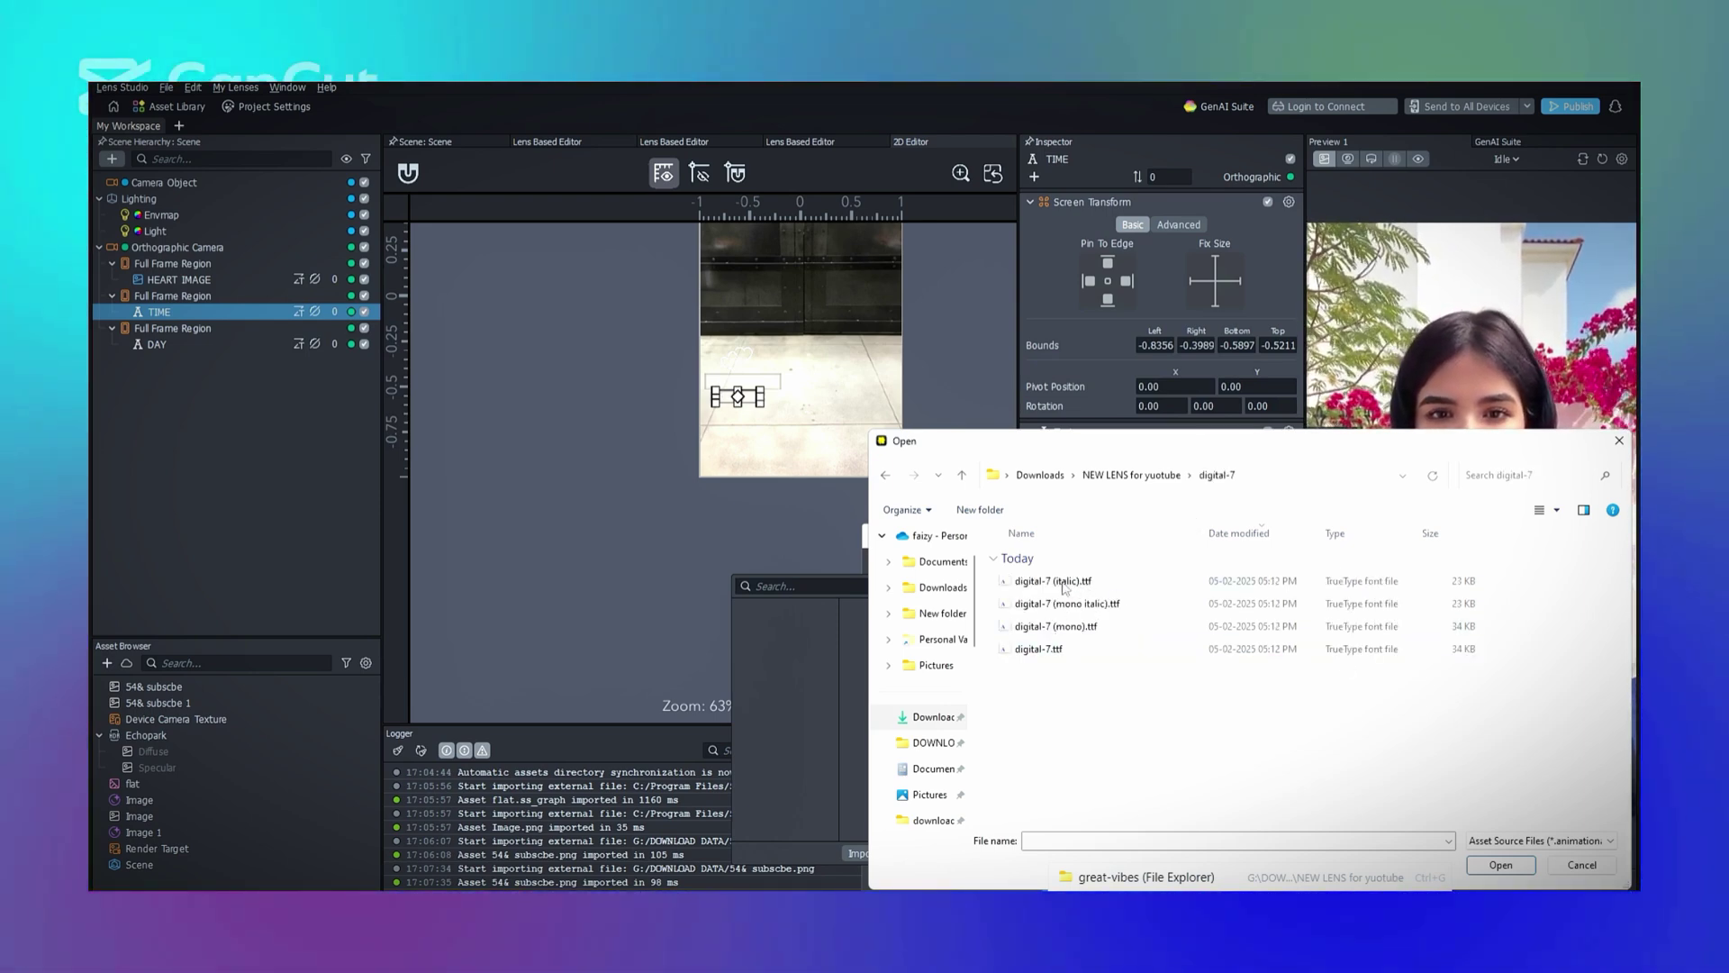
drag(1069, 657, 1064, 566)
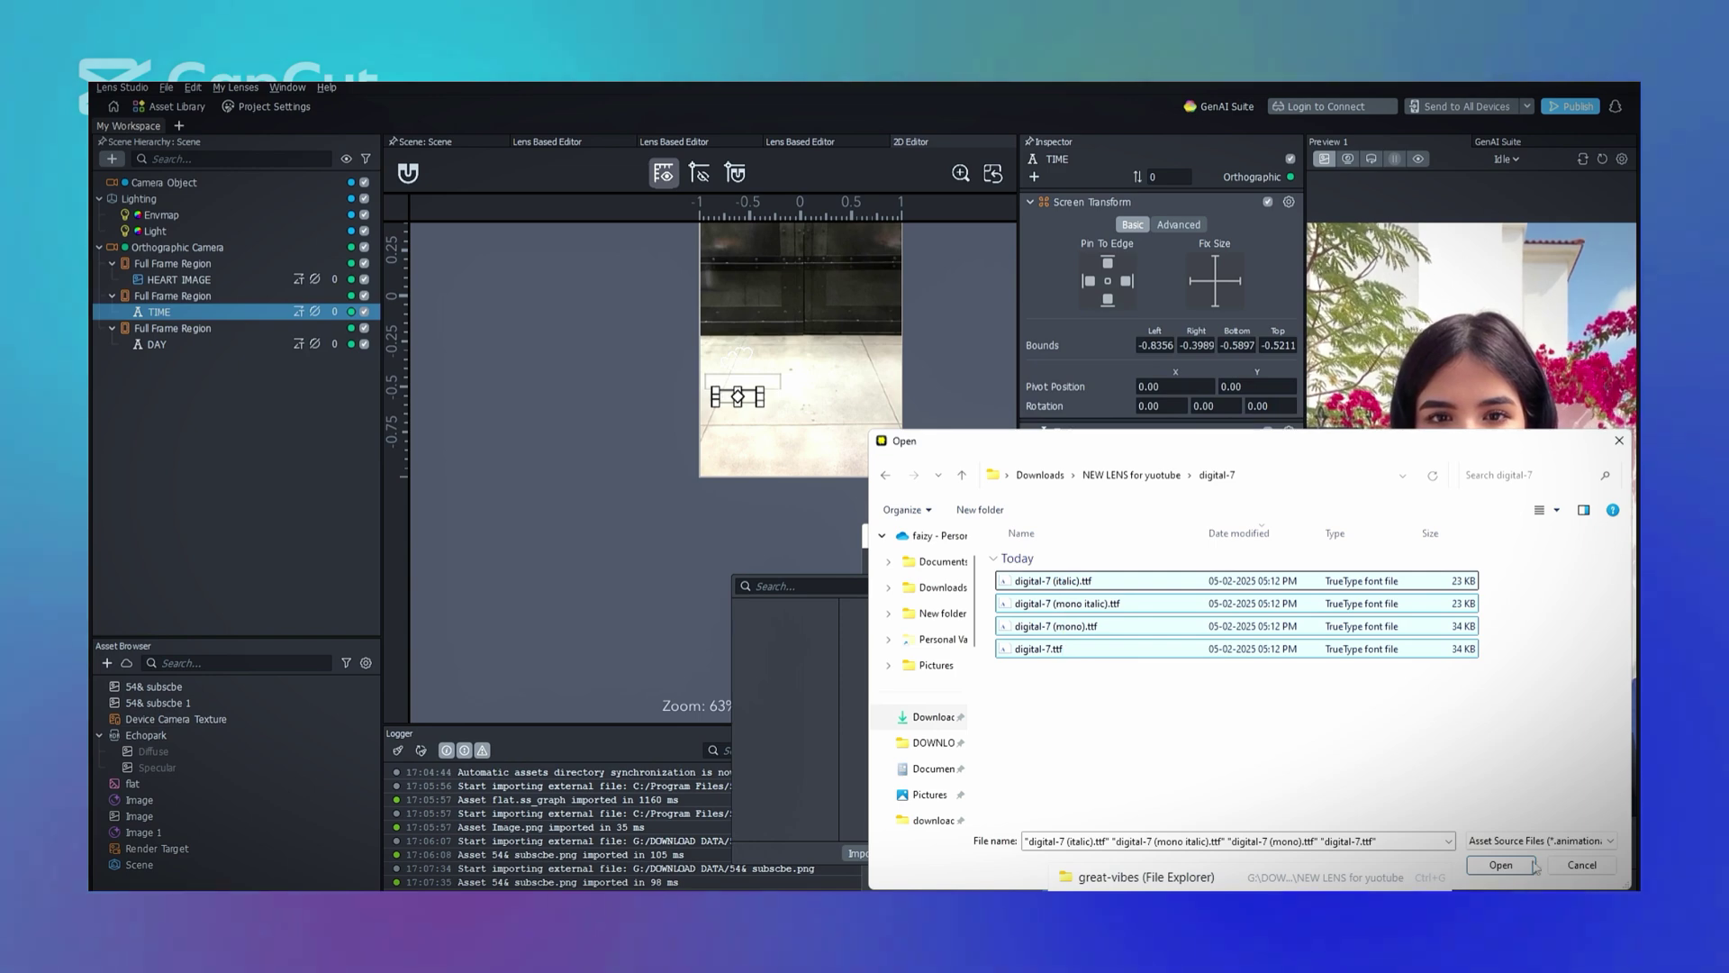
click(1513, 866)
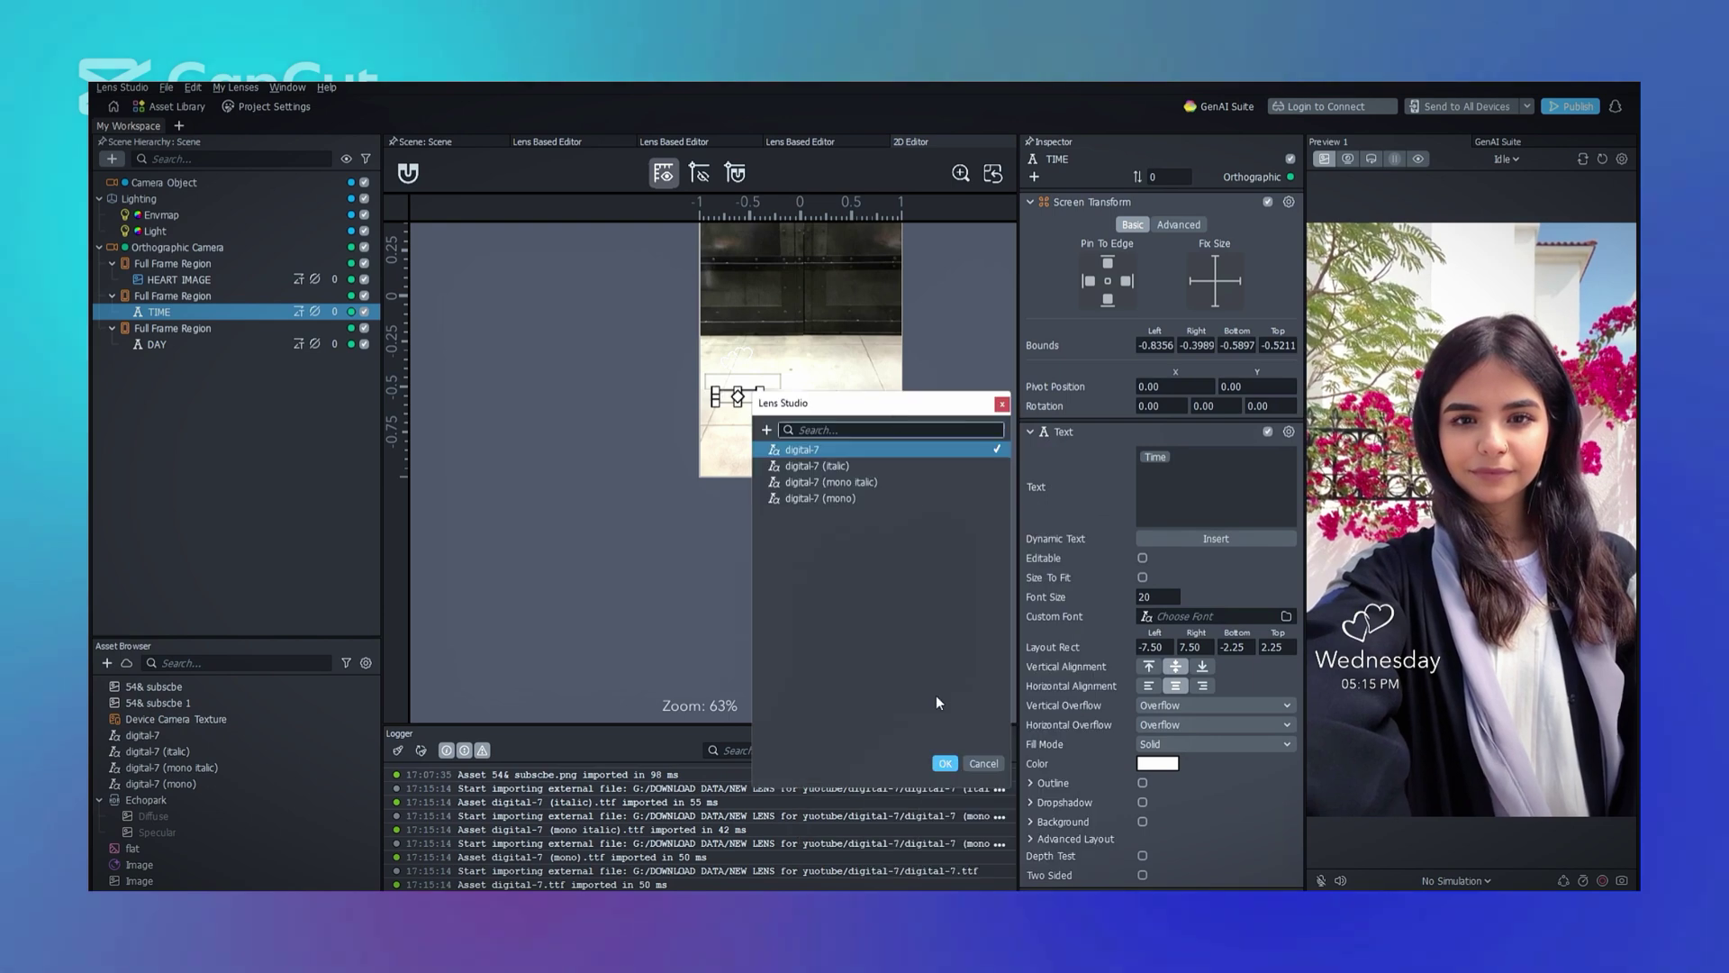
click(946, 764)
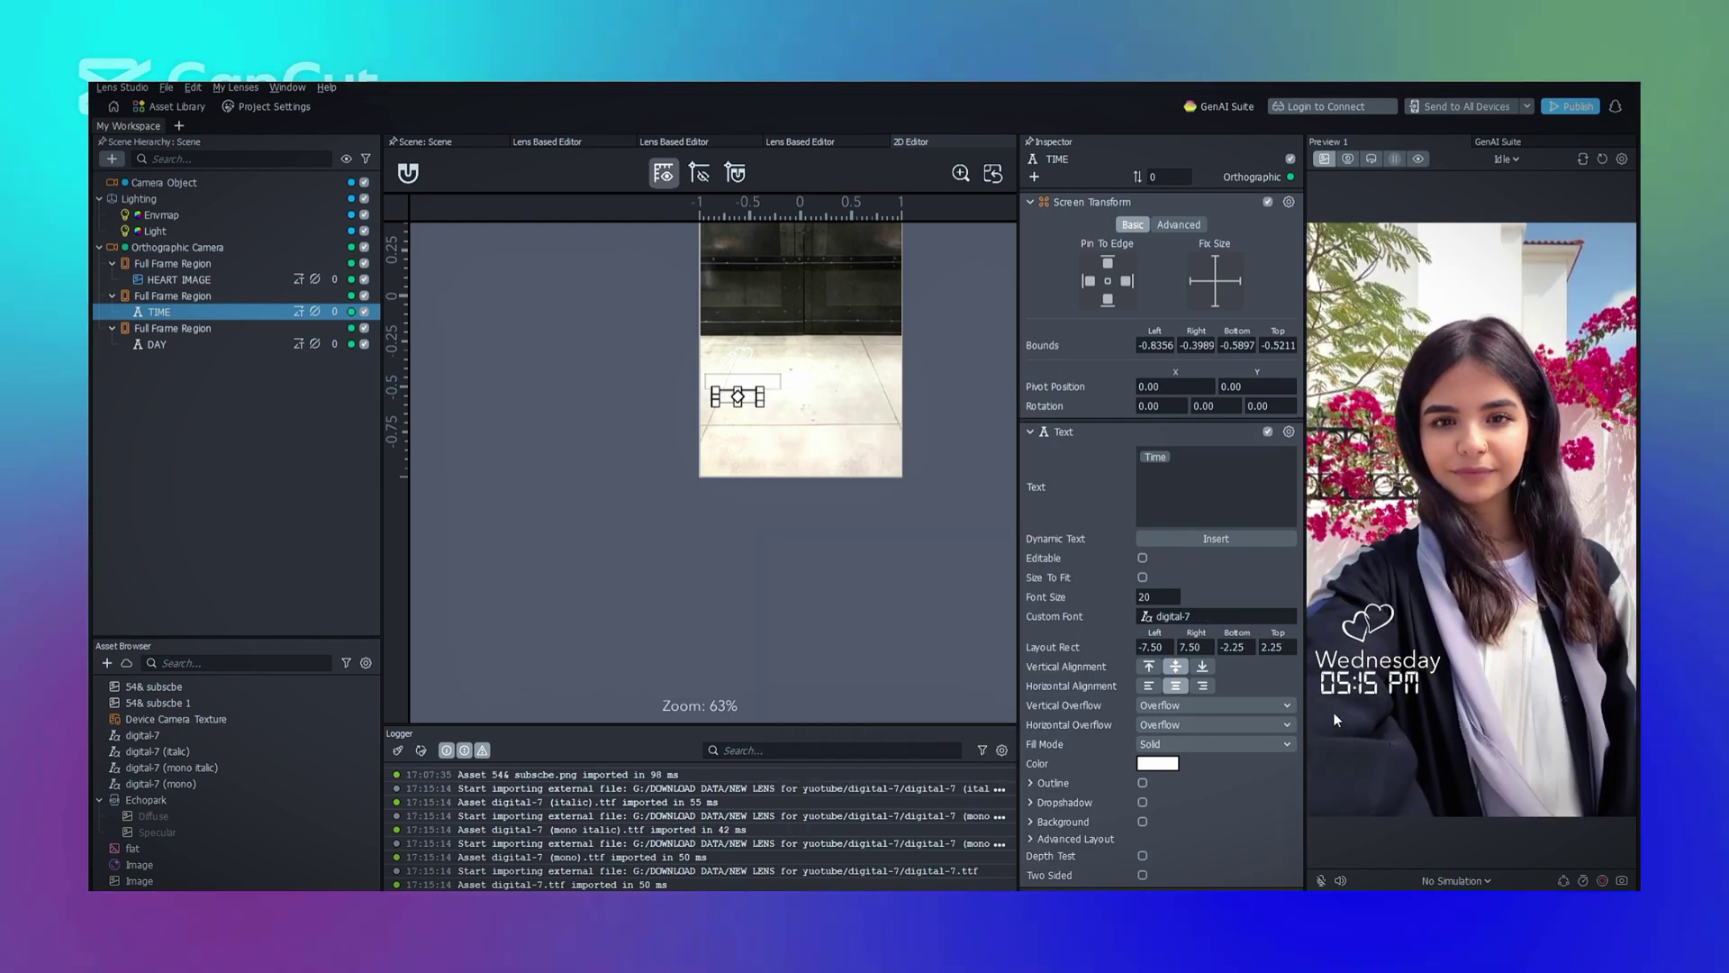
- Set the TIME text's font size to 10
double_click(1138, 596)
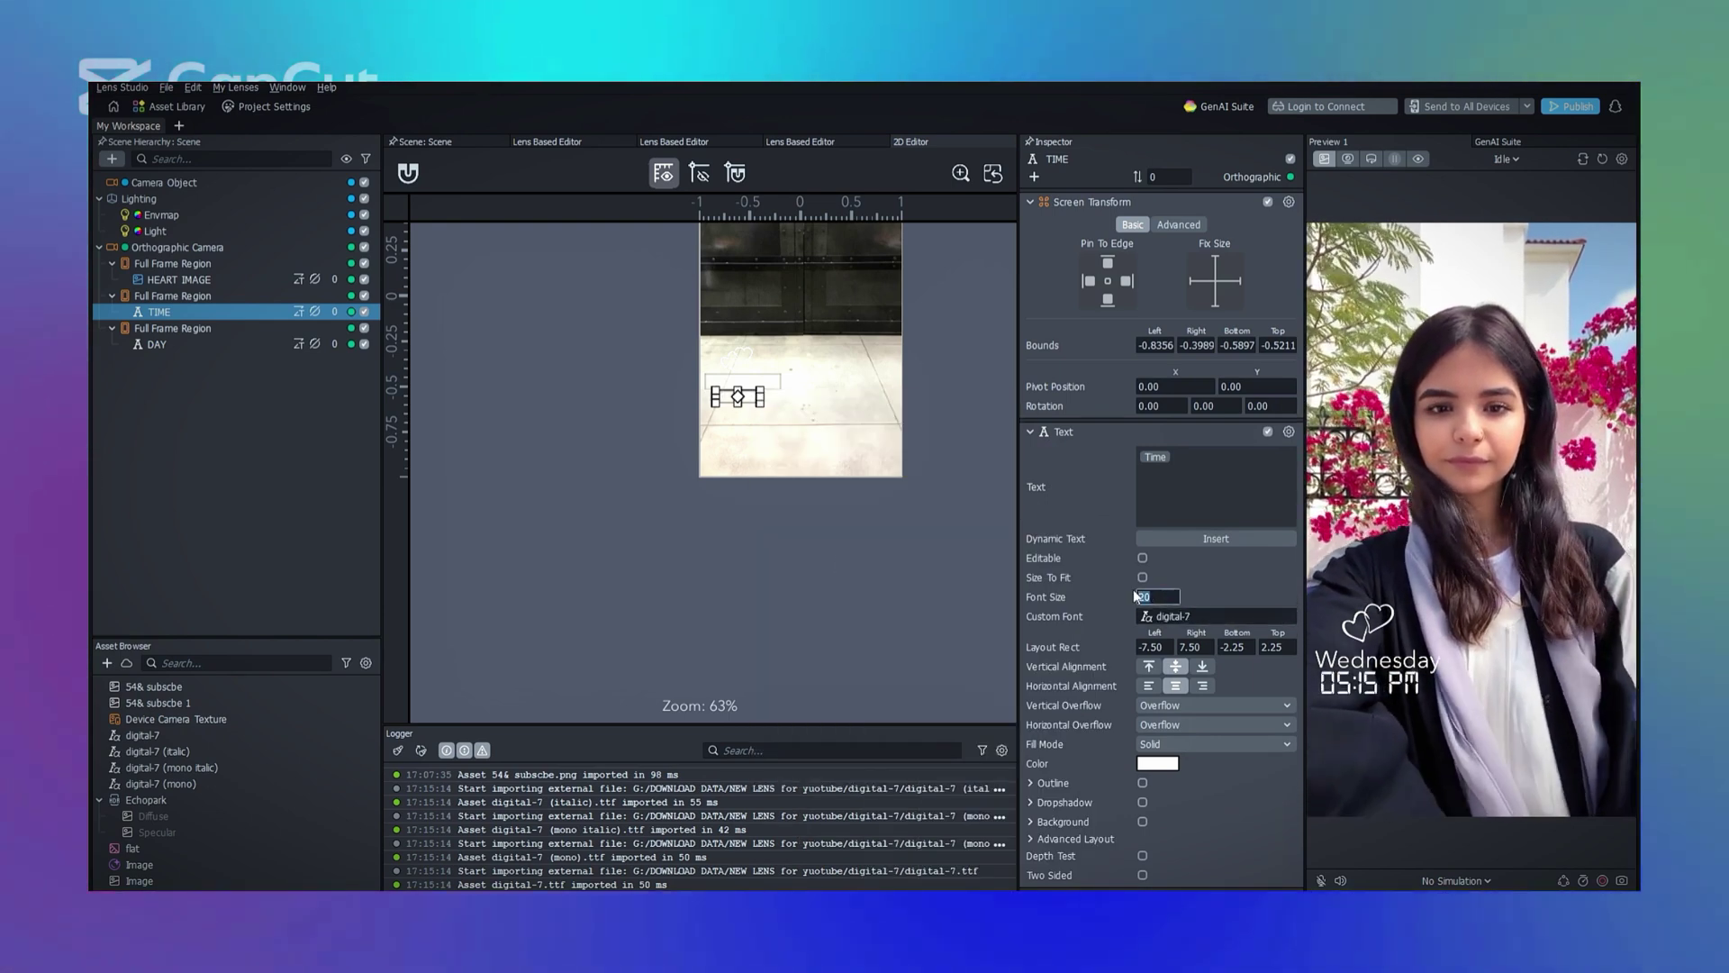
text(10)
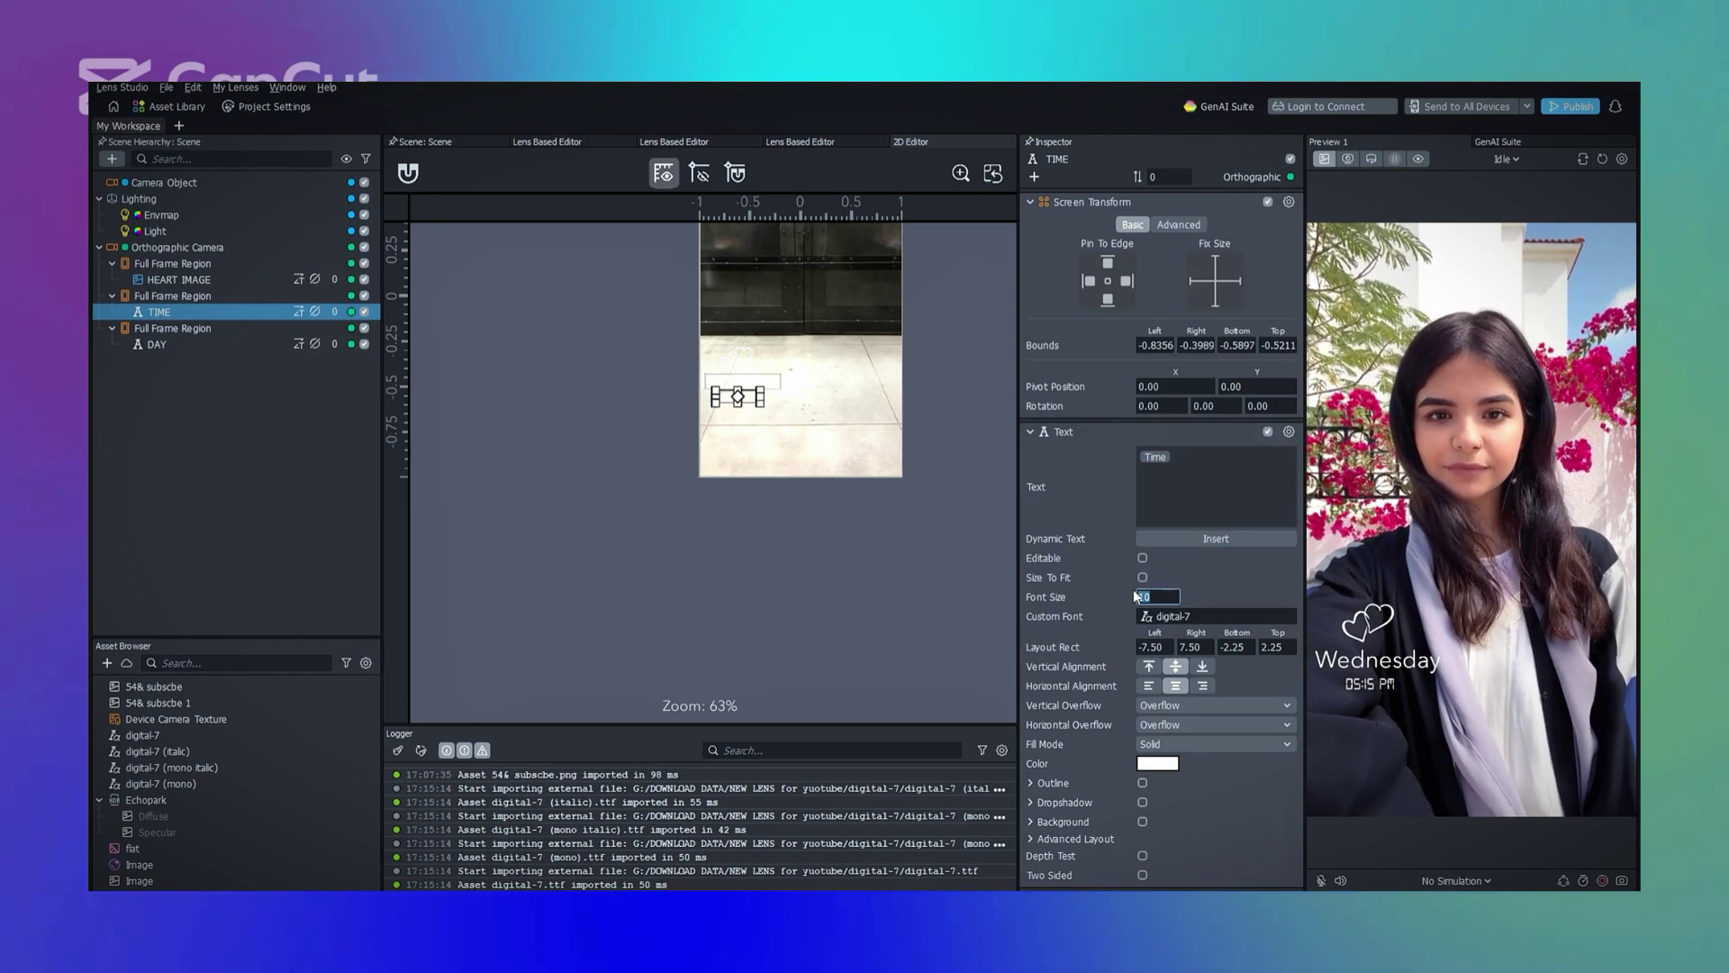
click(1365, 692)
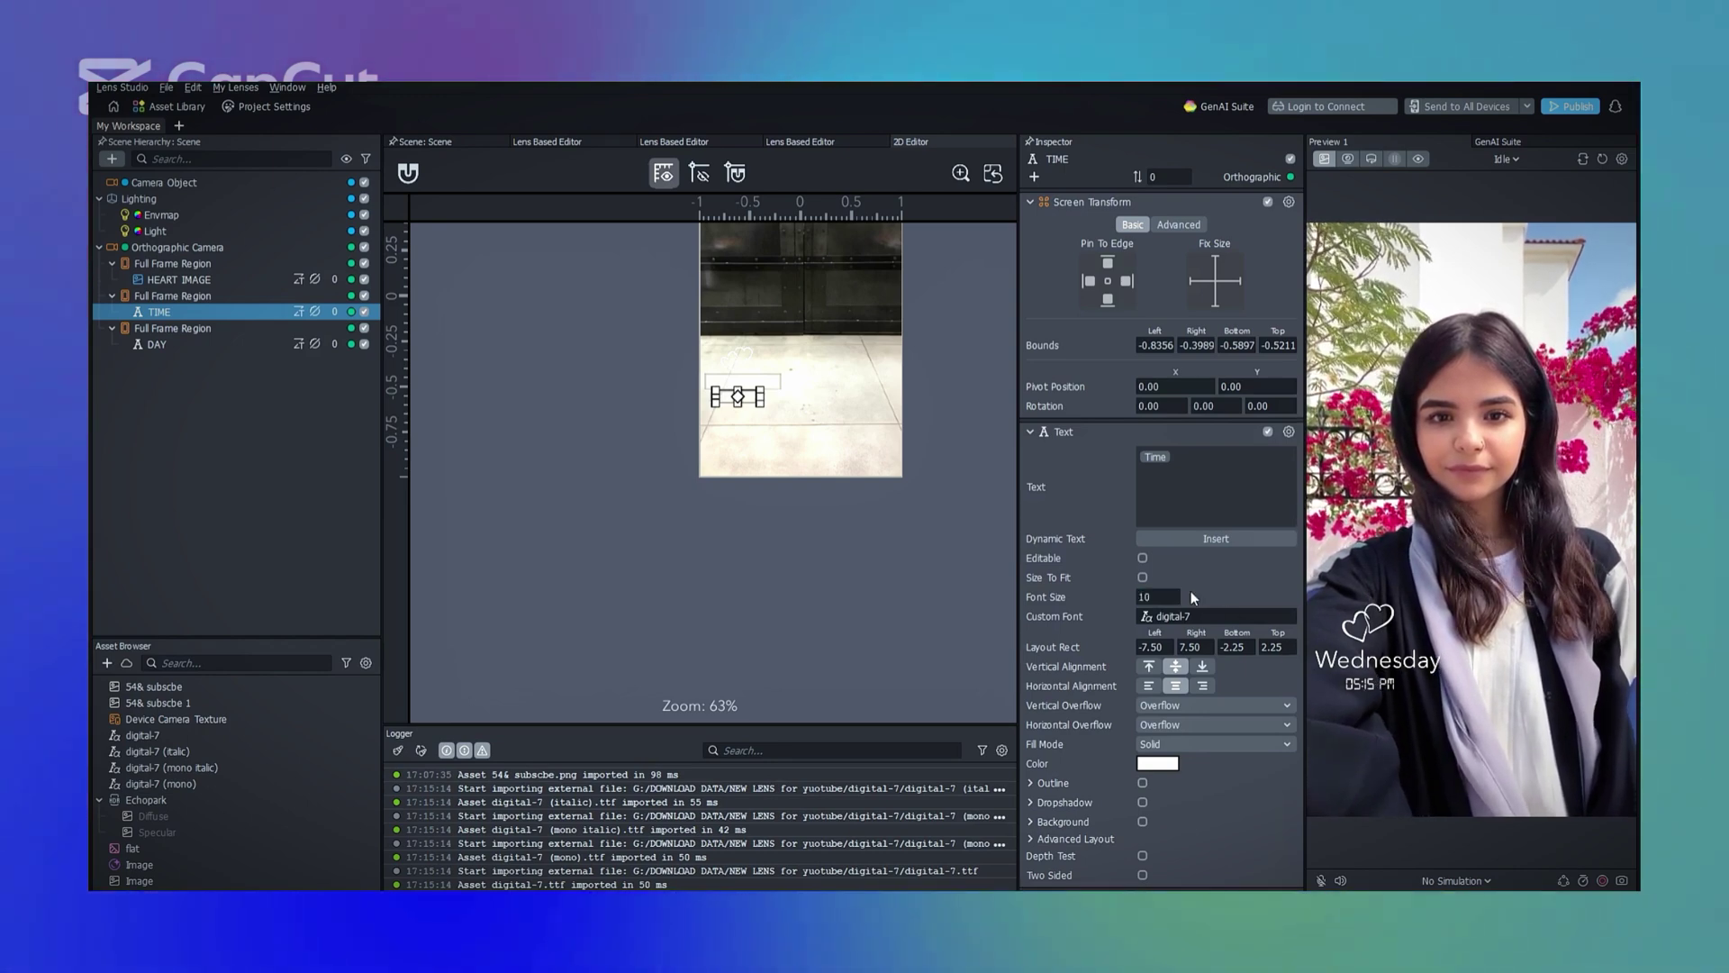
- Import Lucy Said Ok Personal Use.ttf from the lucy-said-ok-personal-use folder and apply it as the DAY text's custom font
click(223, 346)
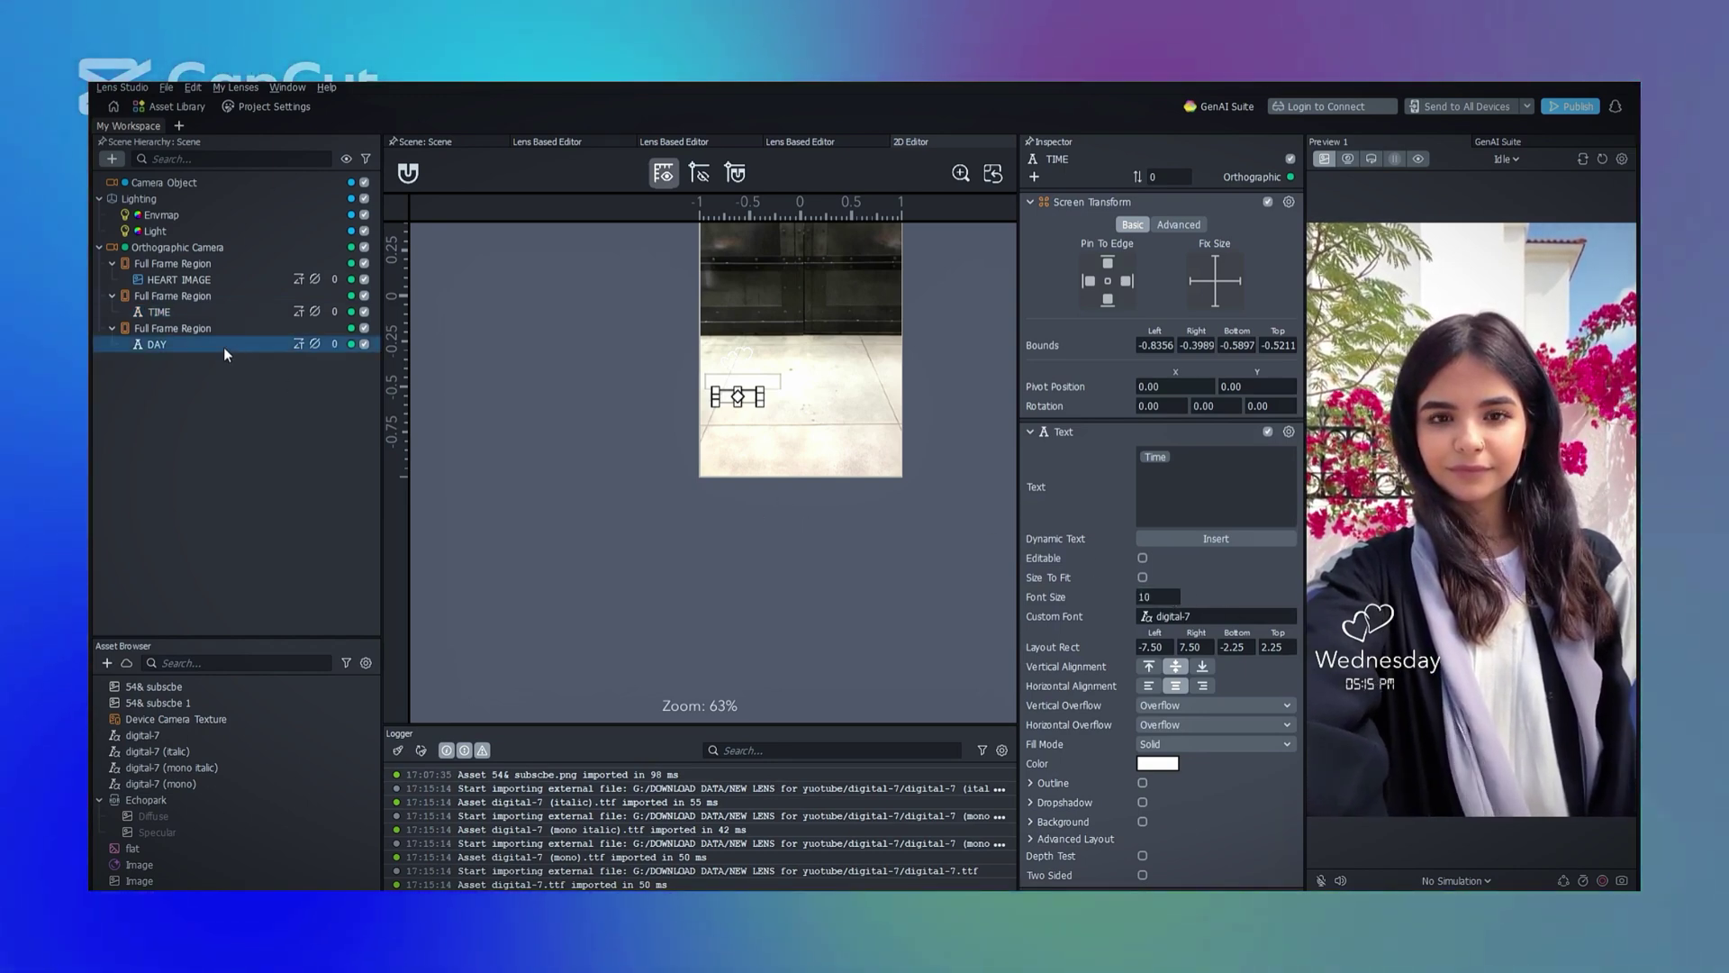
click(1185, 617)
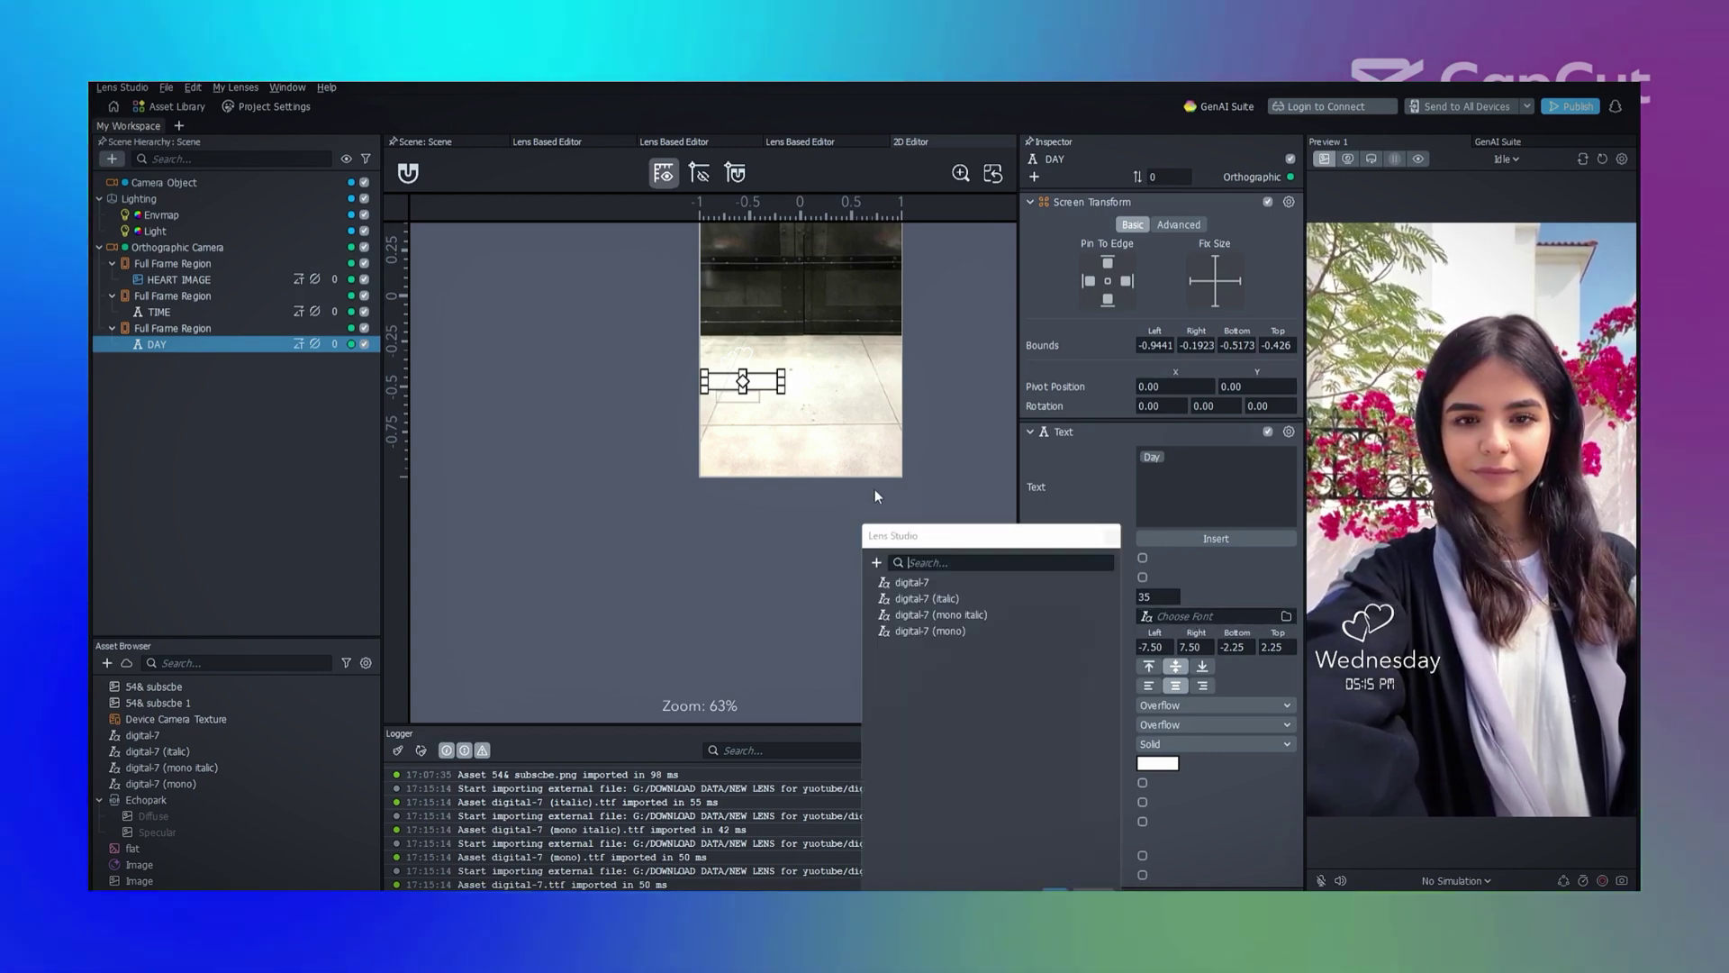
click(876, 563)
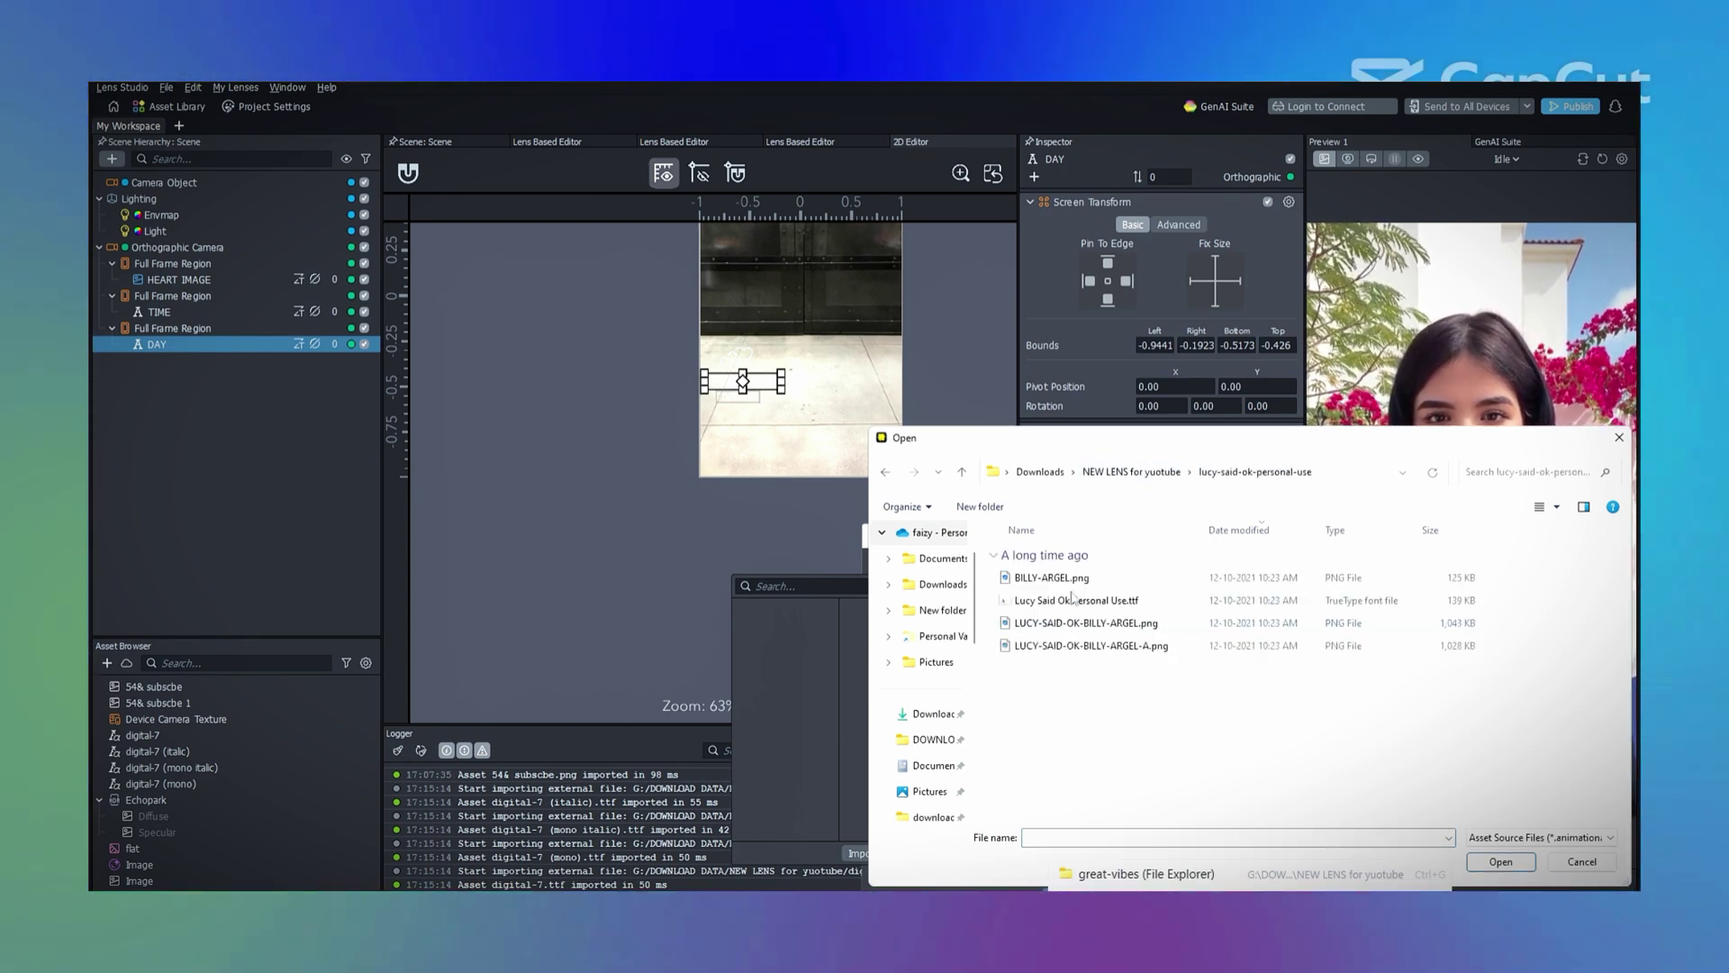
double_click(1072, 599)
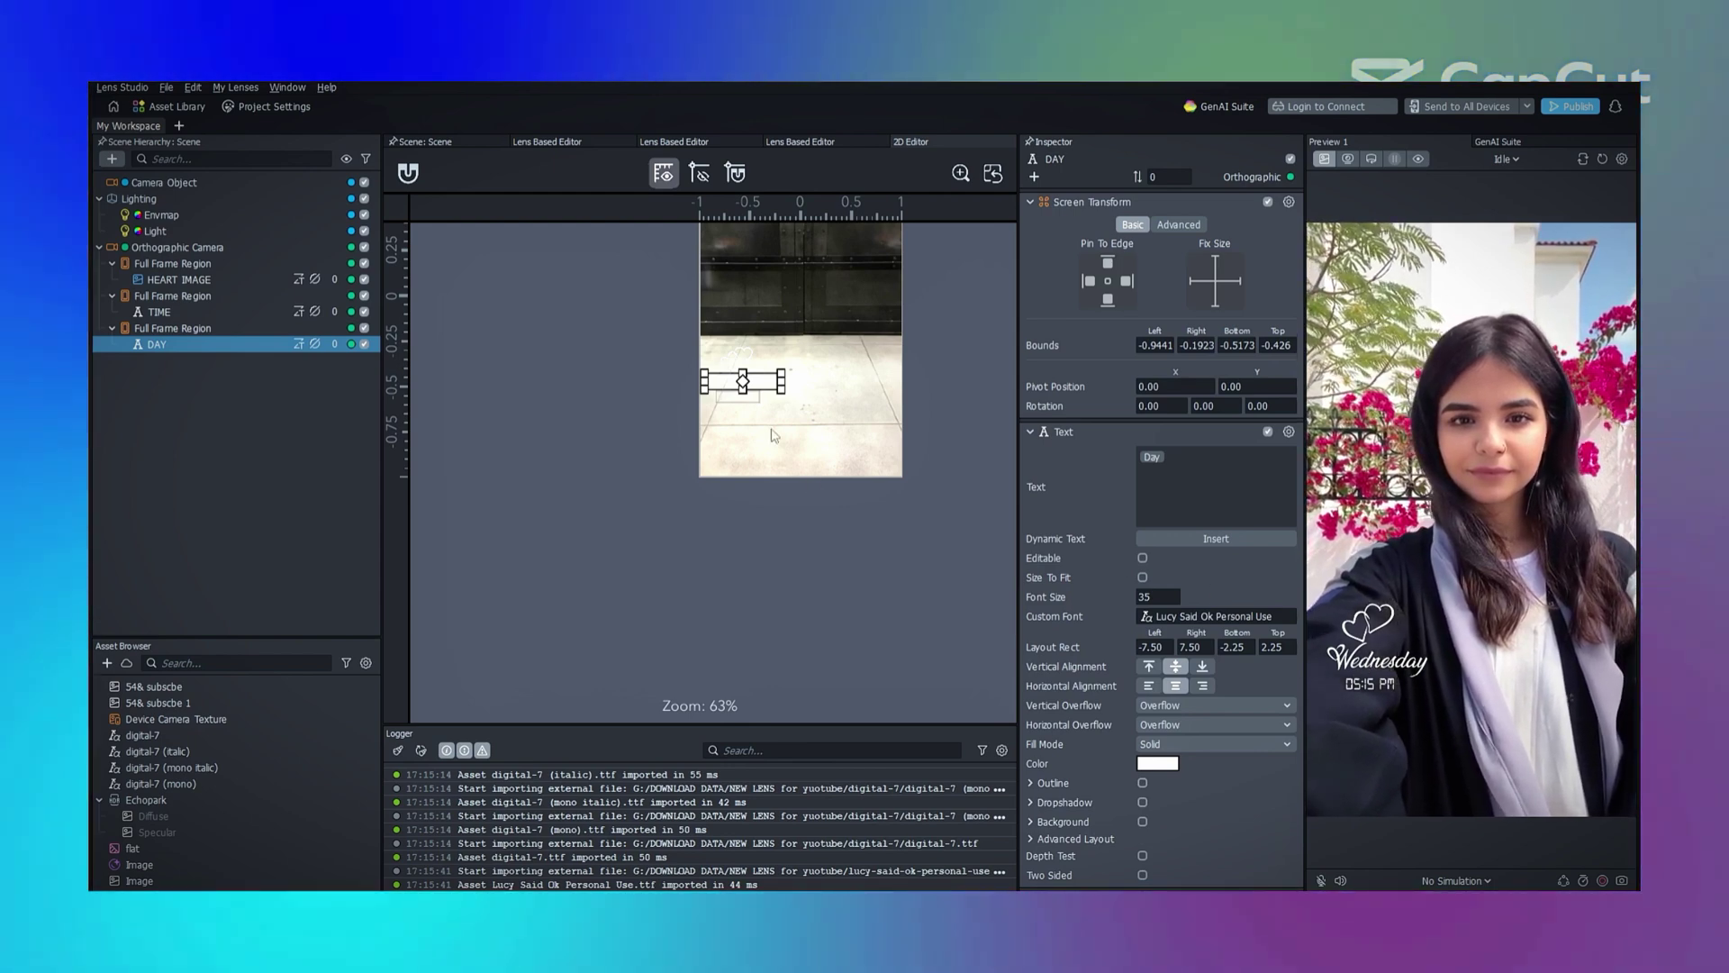
- Set the DAY text's font size to 40 and widen its frame to about -1.00 left and -0.15 right, with its top at about -0.42
click(1154, 596)
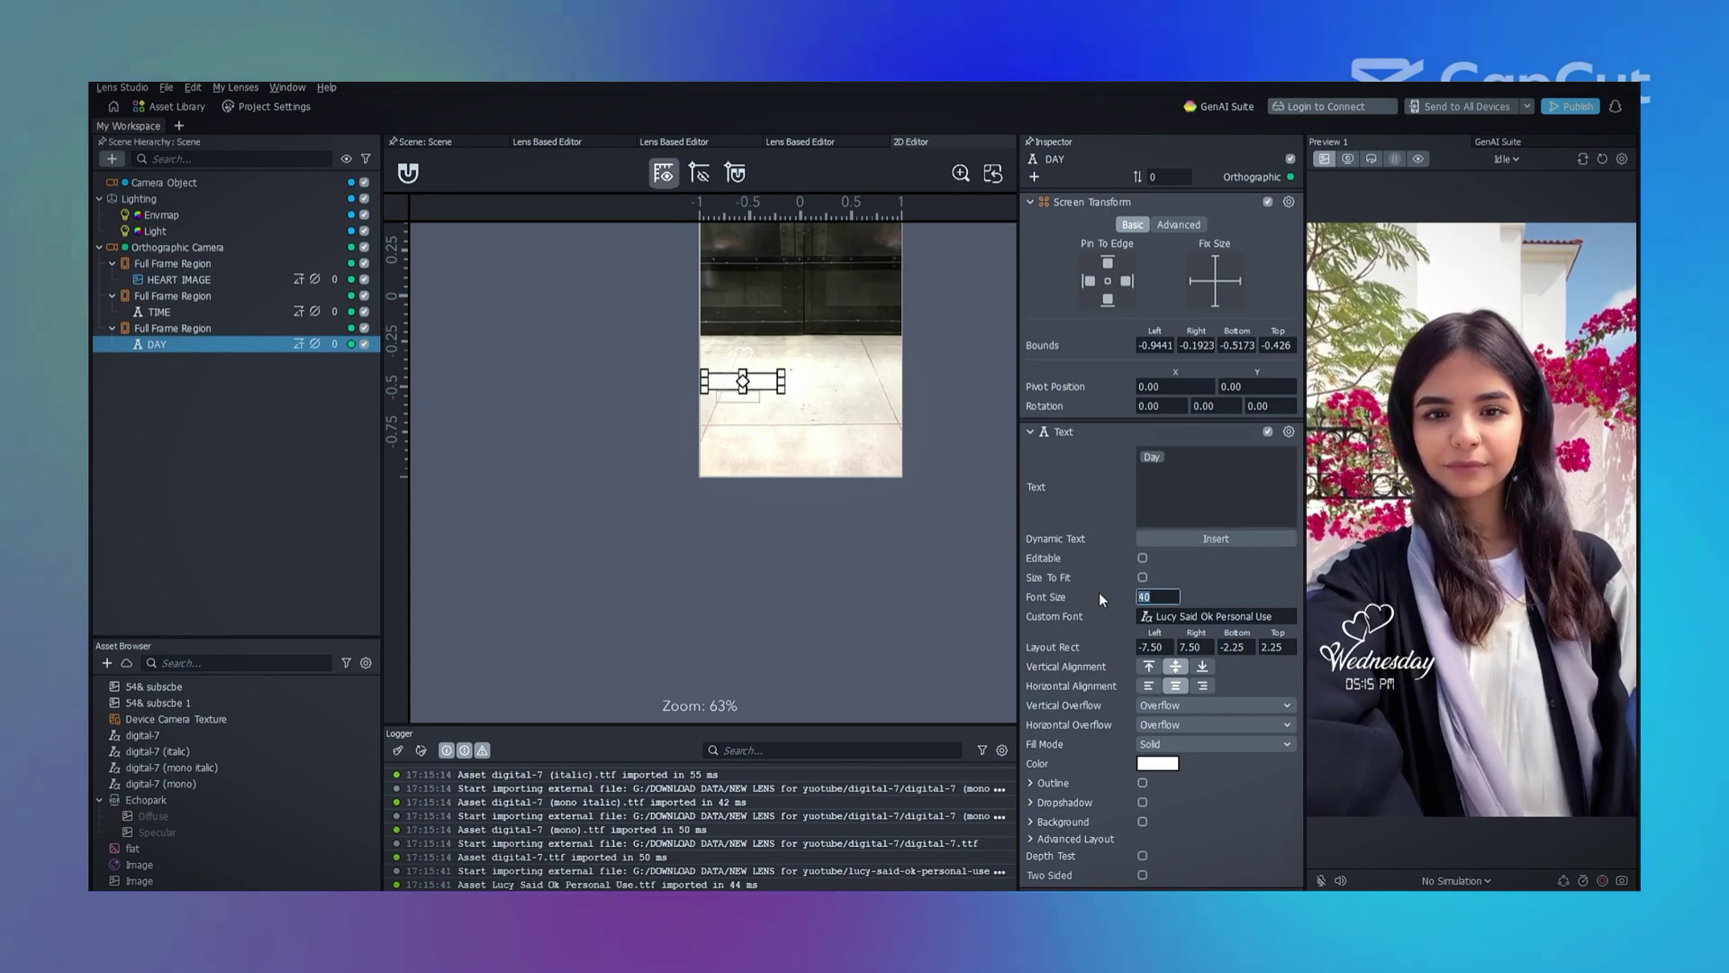
scroll(791, 393, up, 5)
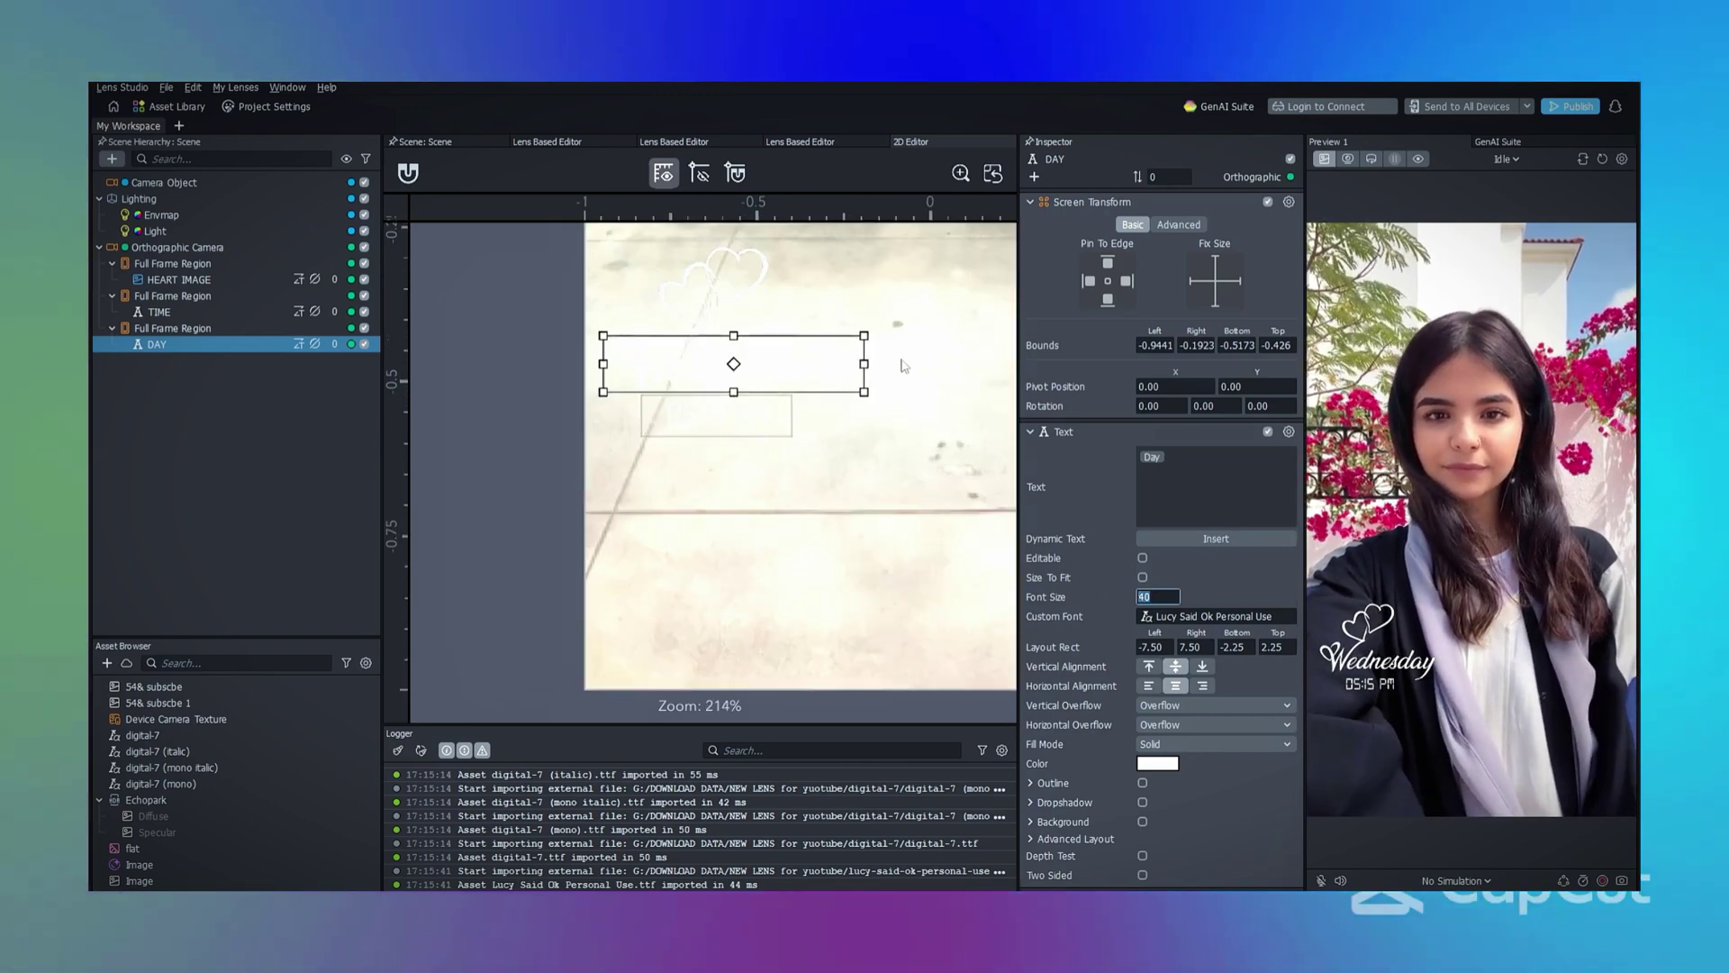
mouse_move(865, 363)
mouse_down()
mouse_move(910, 360)
mouse_move(894, 360)
mouse_up()
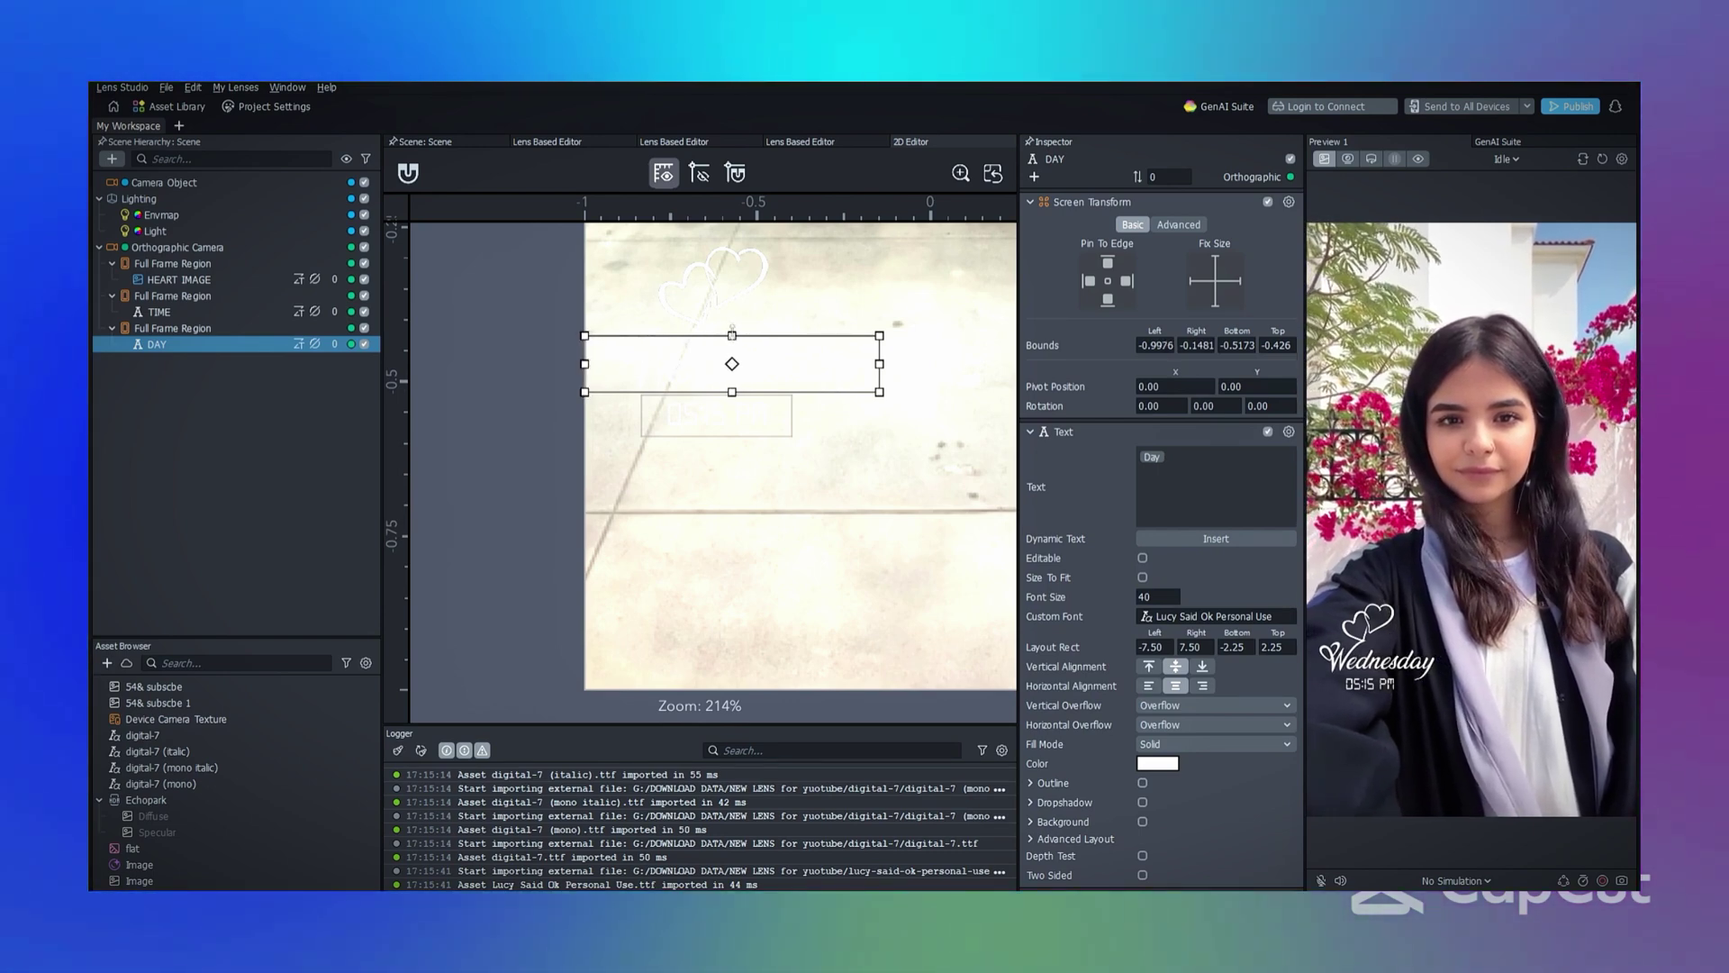
drag(732, 331, 717, 331)
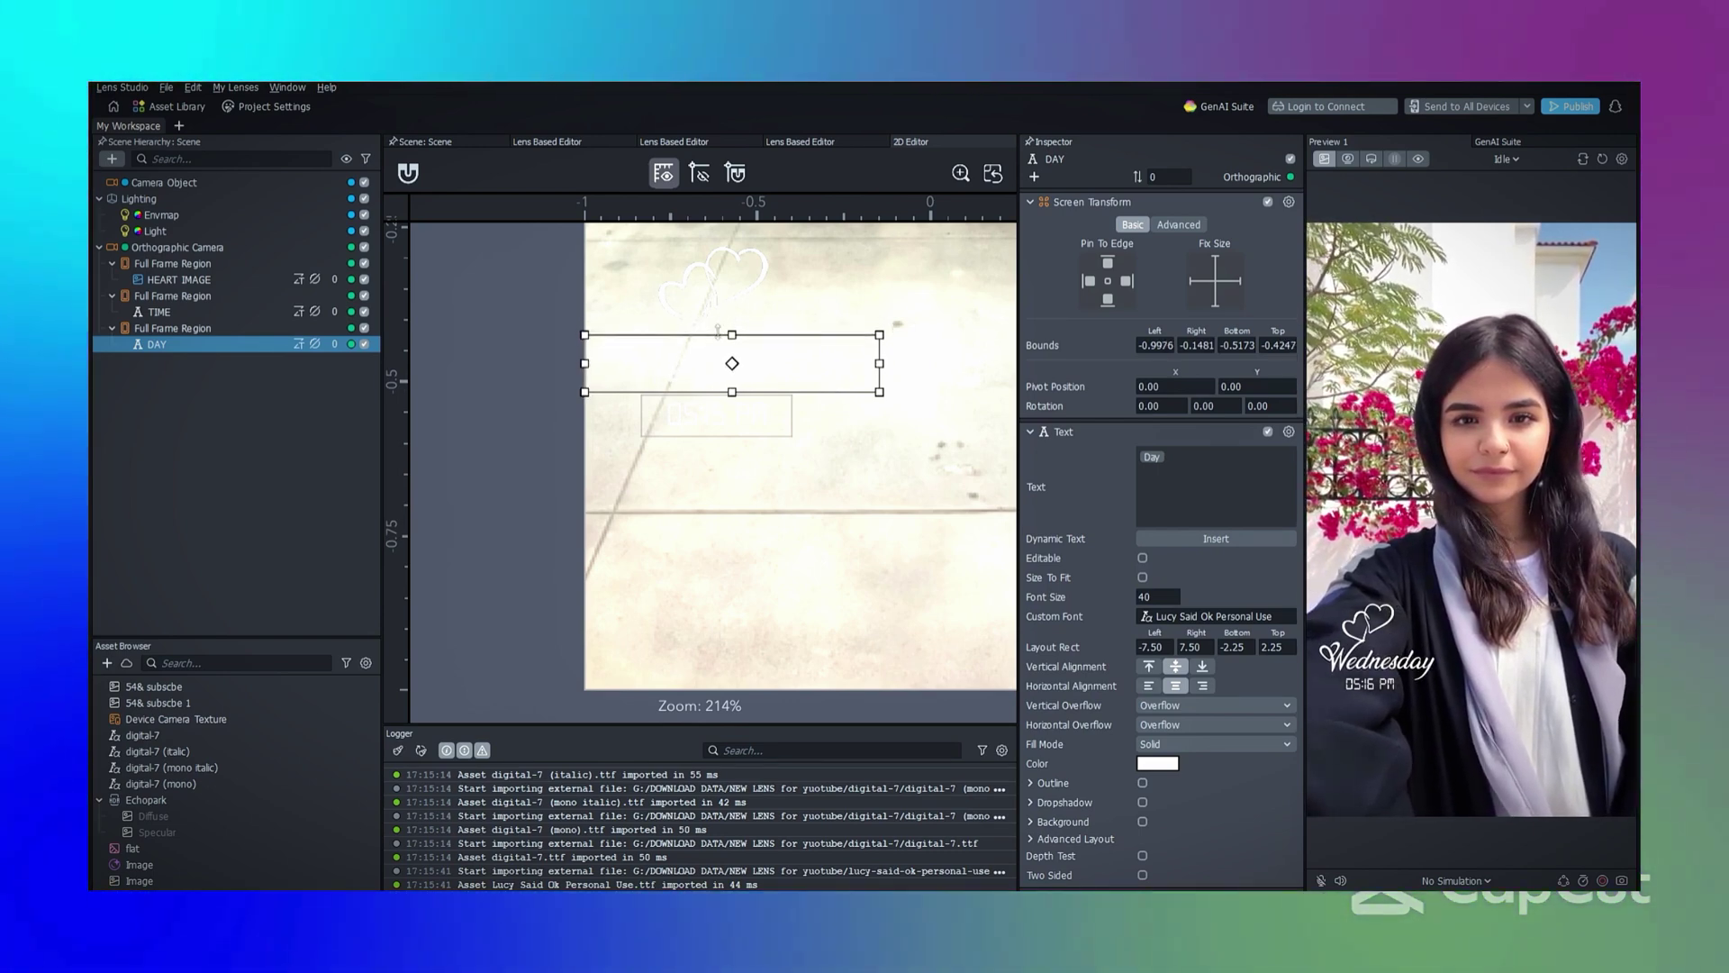
- Shift HEART IMAGE slightly right over the day text, to bounds of about -0.93 left and 1.07 right
click(260, 446)
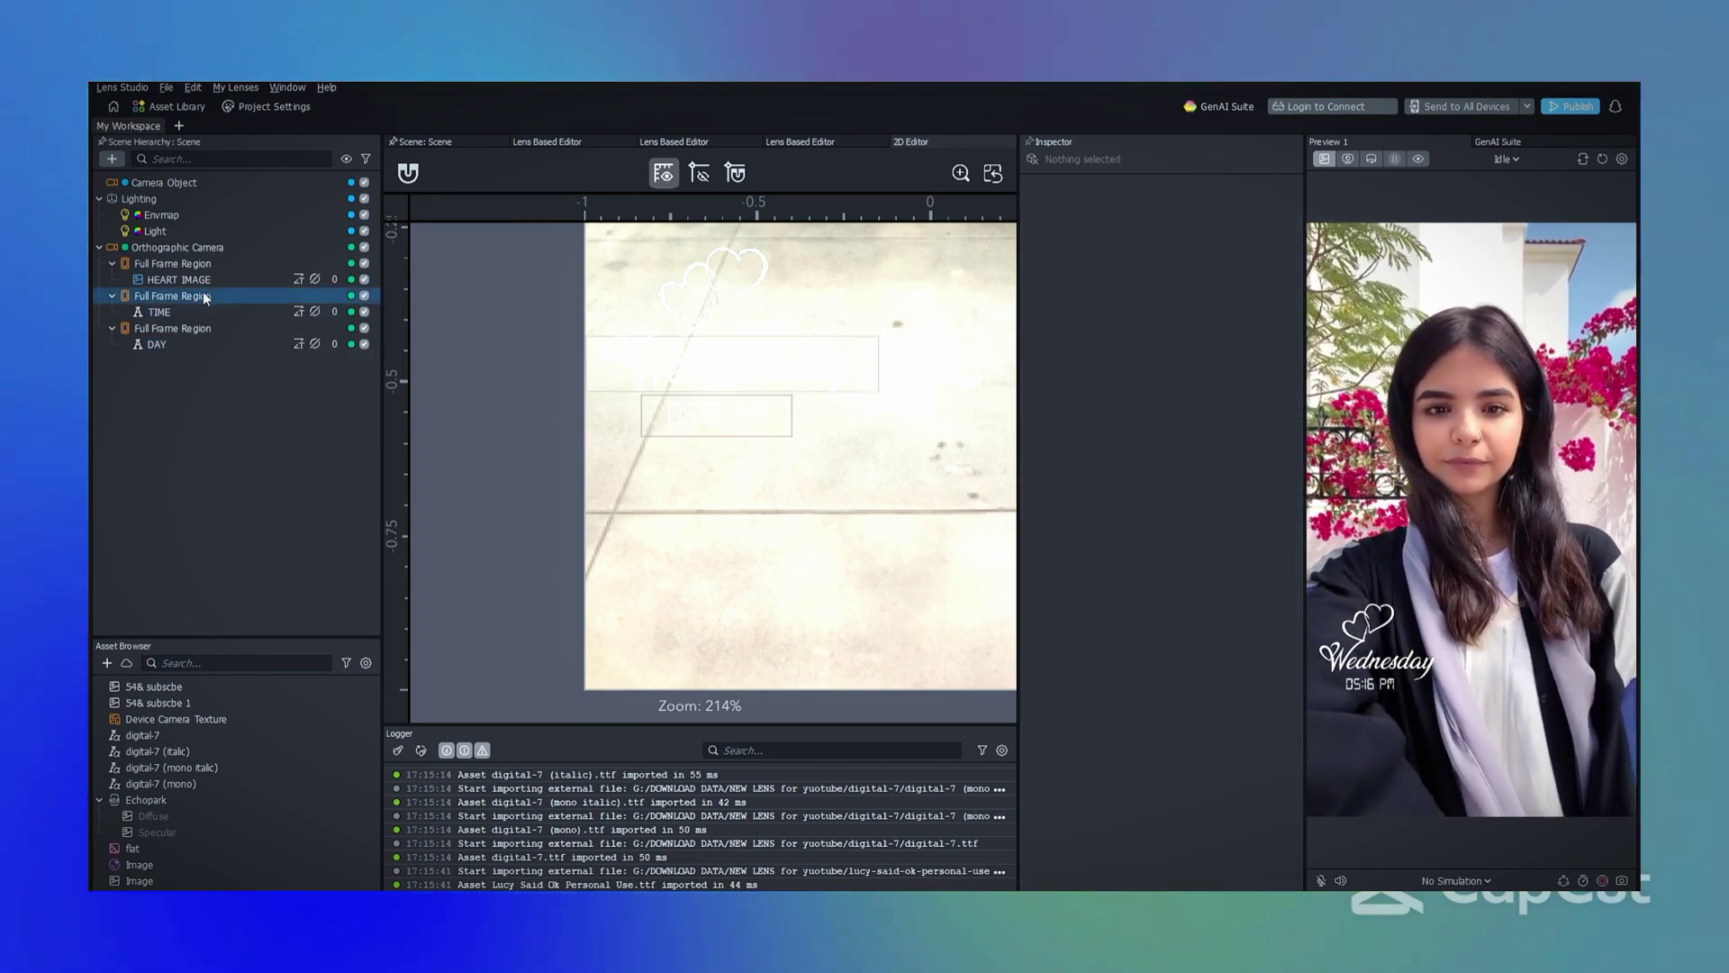
click(154, 285)
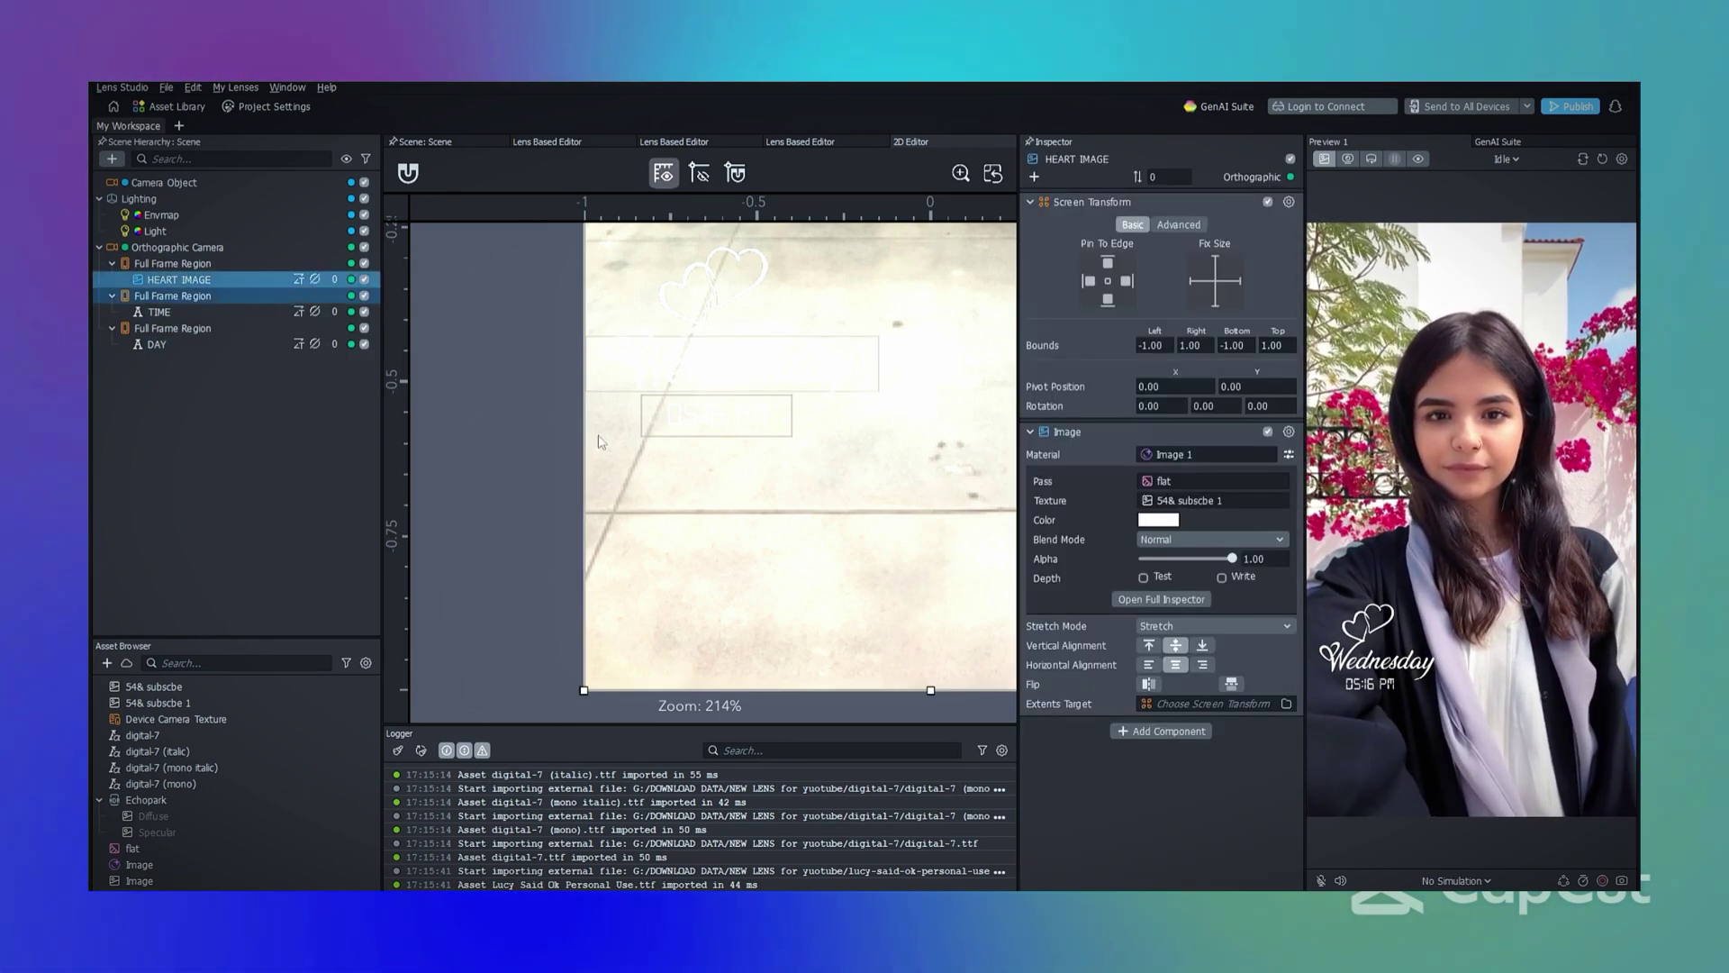
key(f)
scroll(721, 530, up, 6)
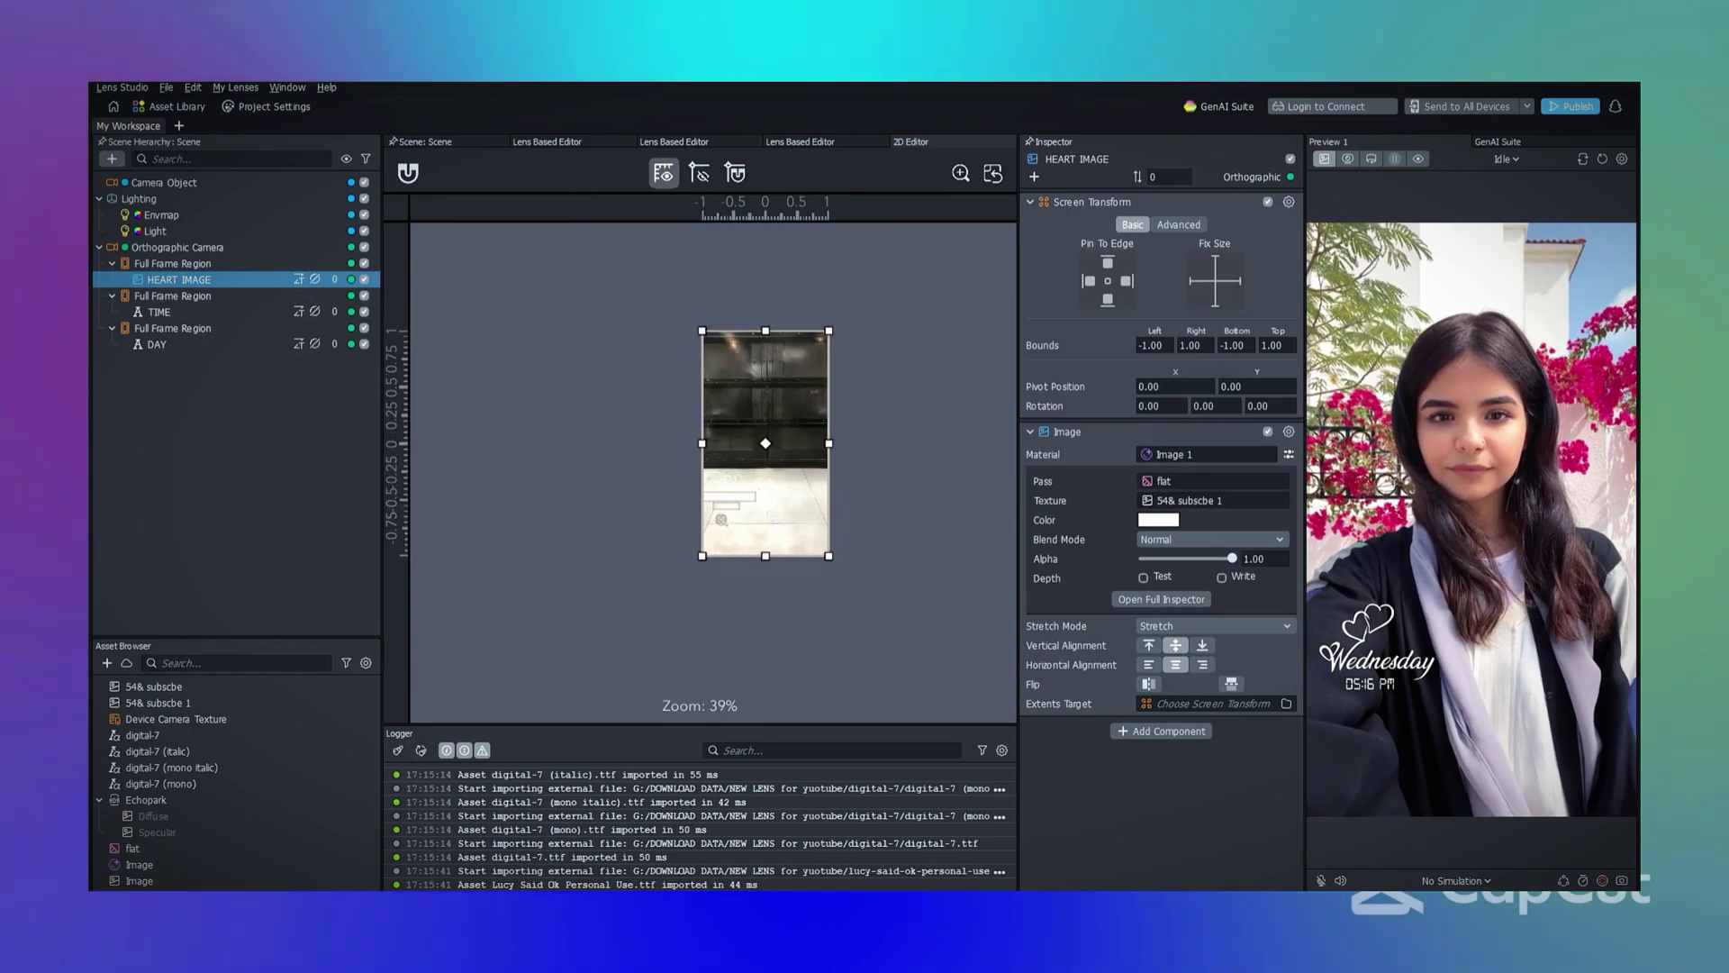
drag(846, 423, 852, 423)
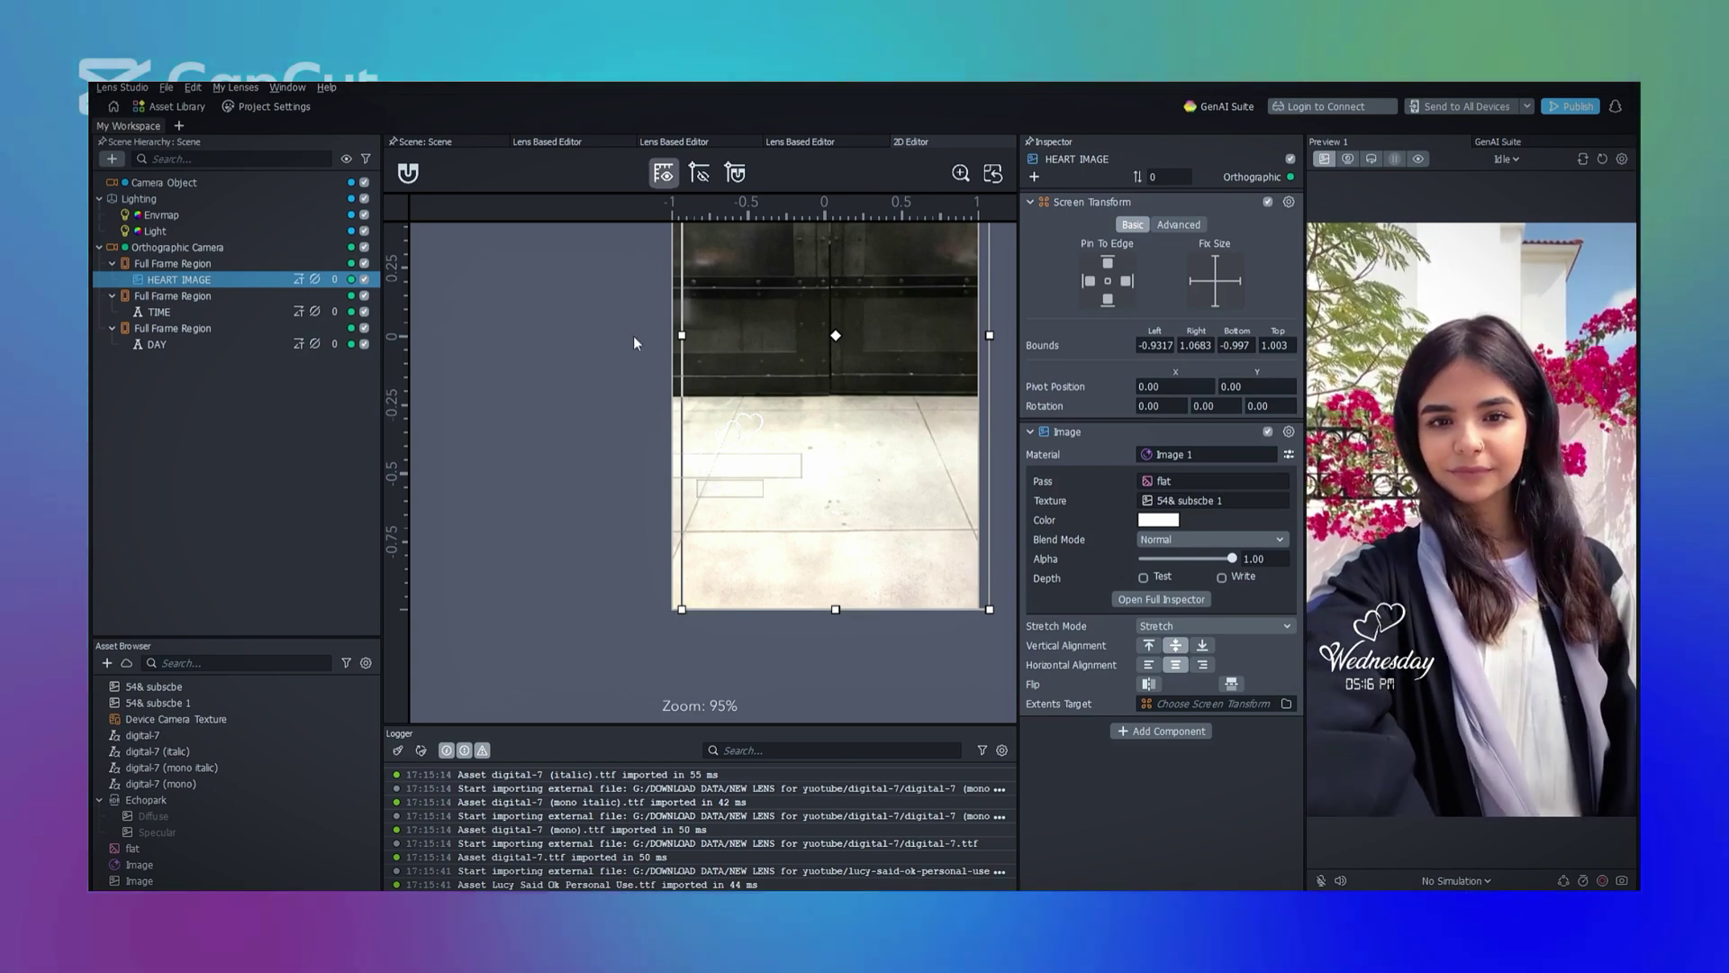
click(216, 392)
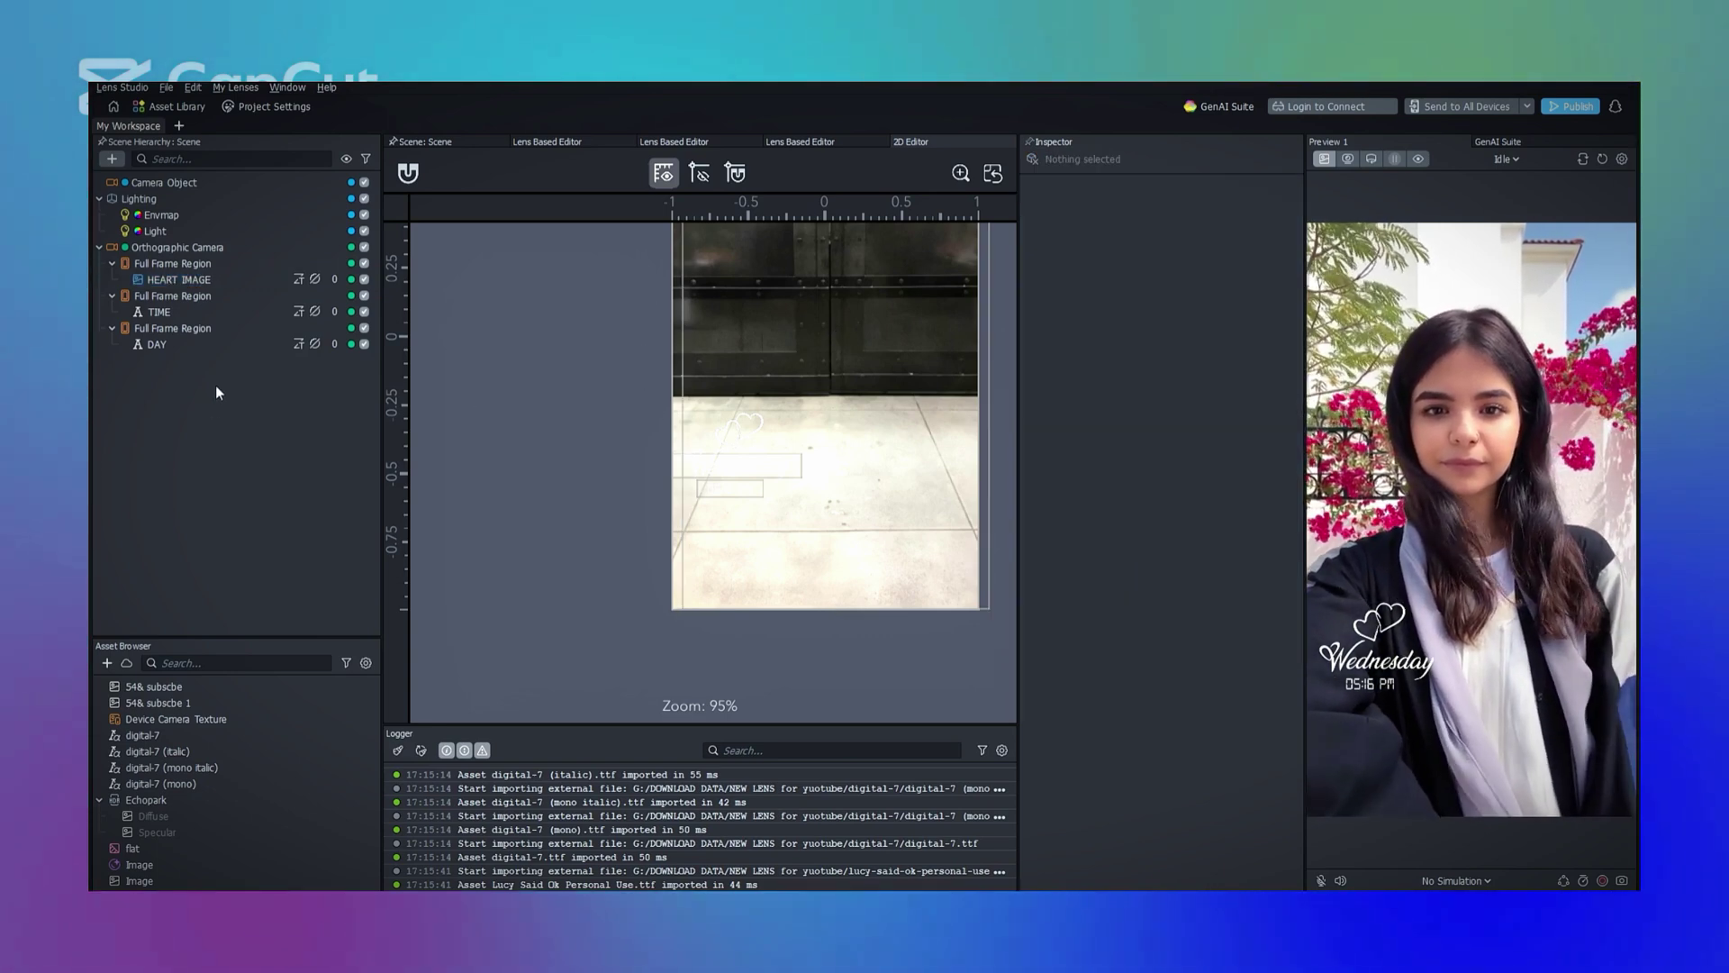
- Add an Empty color correction effect to the scene
click(166, 182)
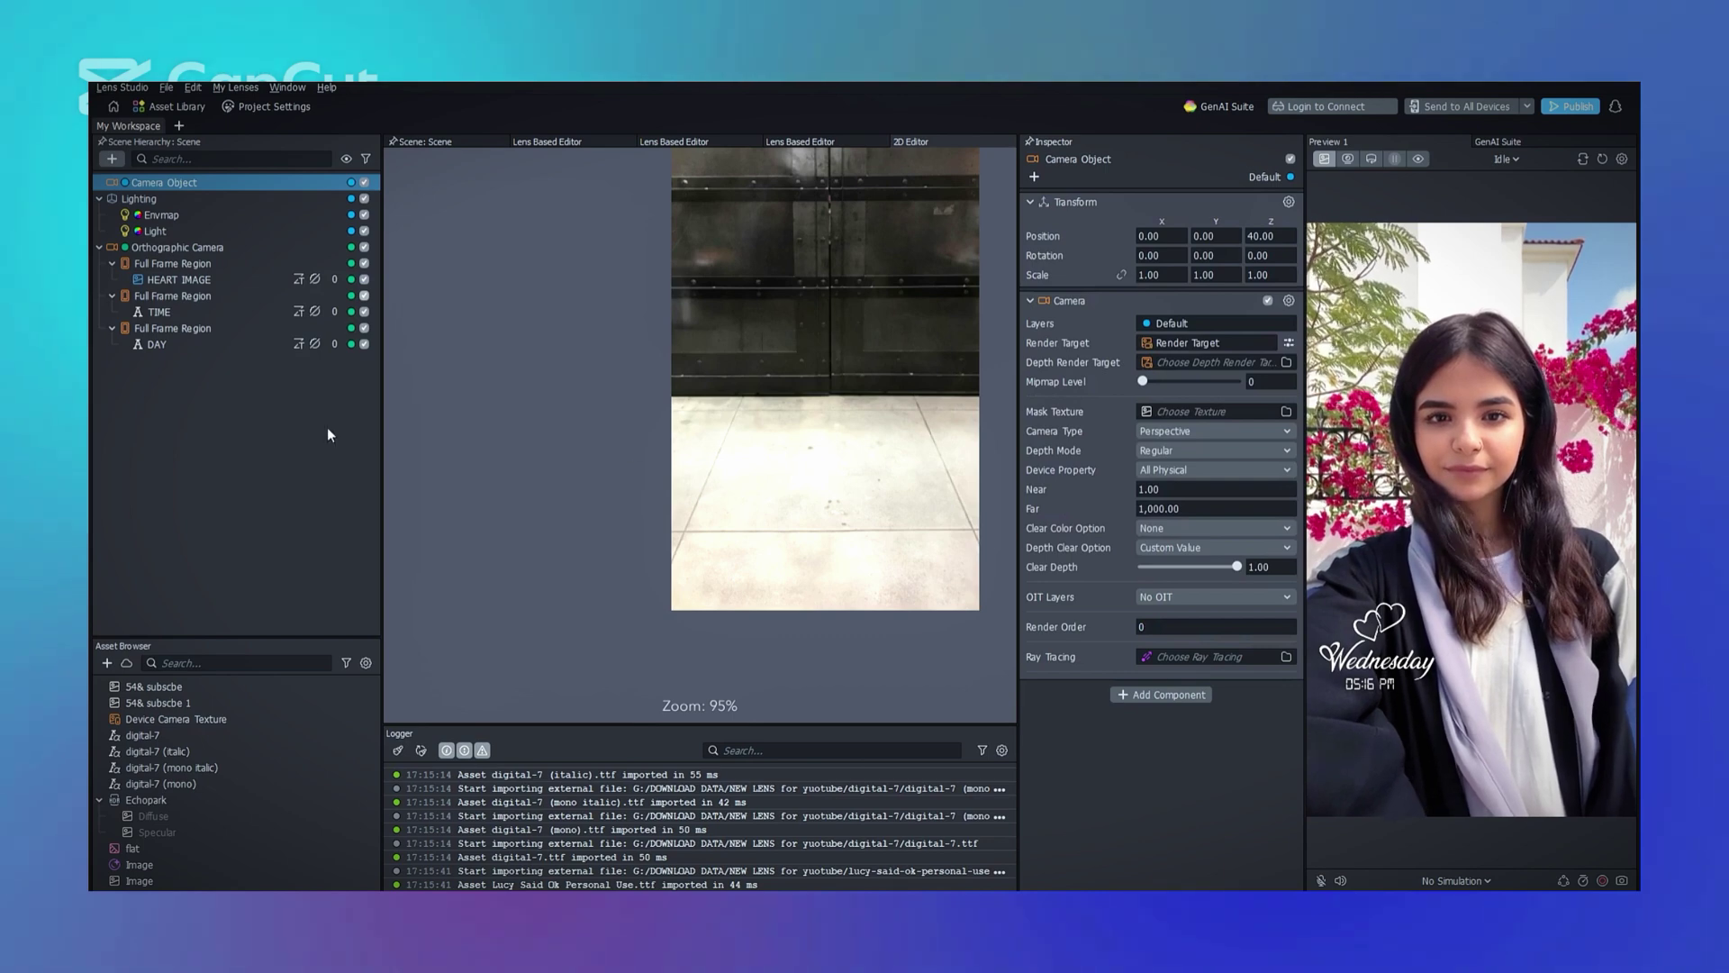
click(174, 419)
click(112, 159)
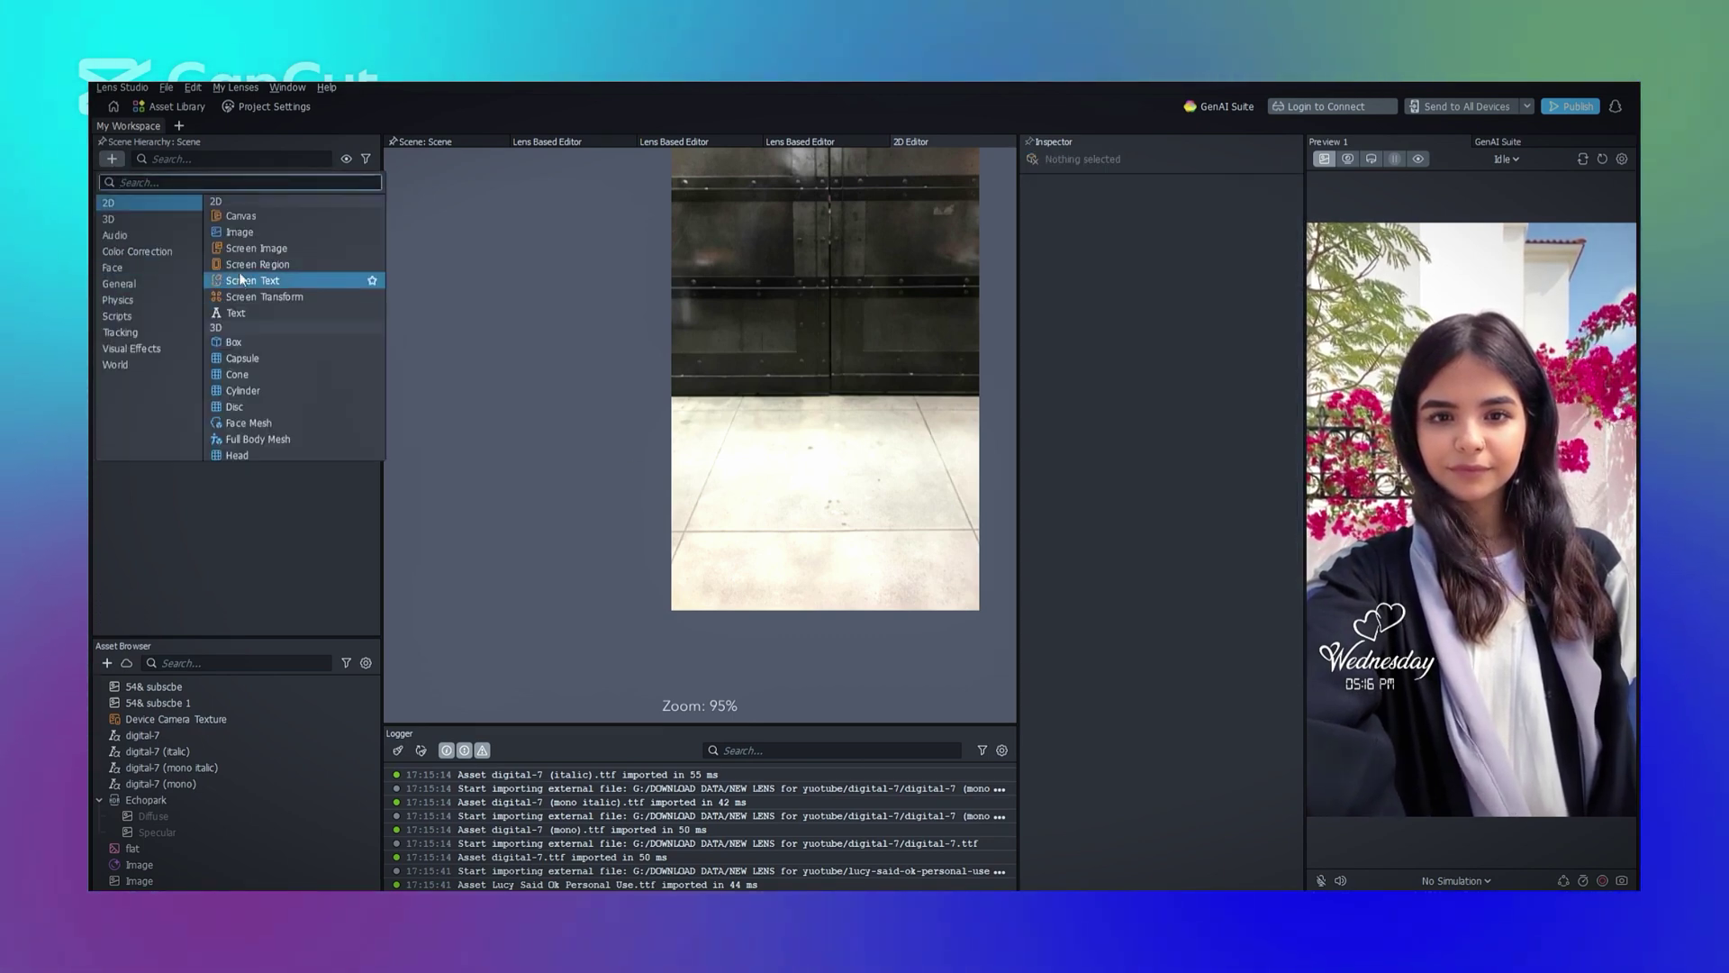
scroll(252, 311, down, 8)
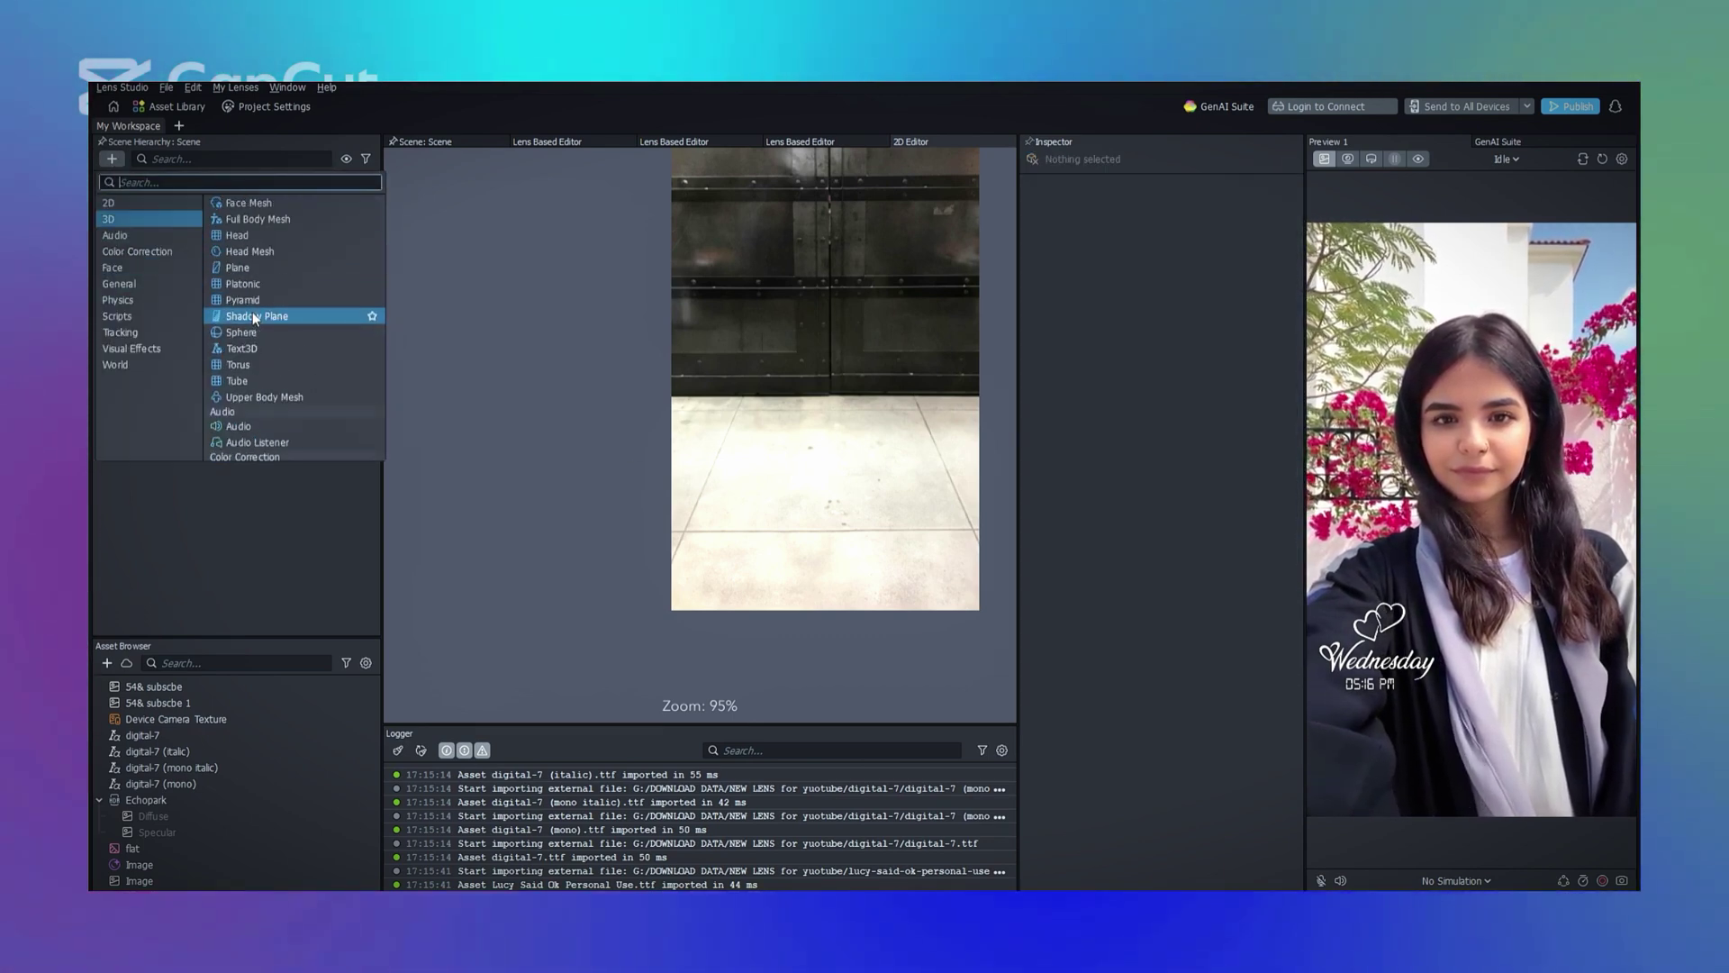
scroll(252, 311, down, 3)
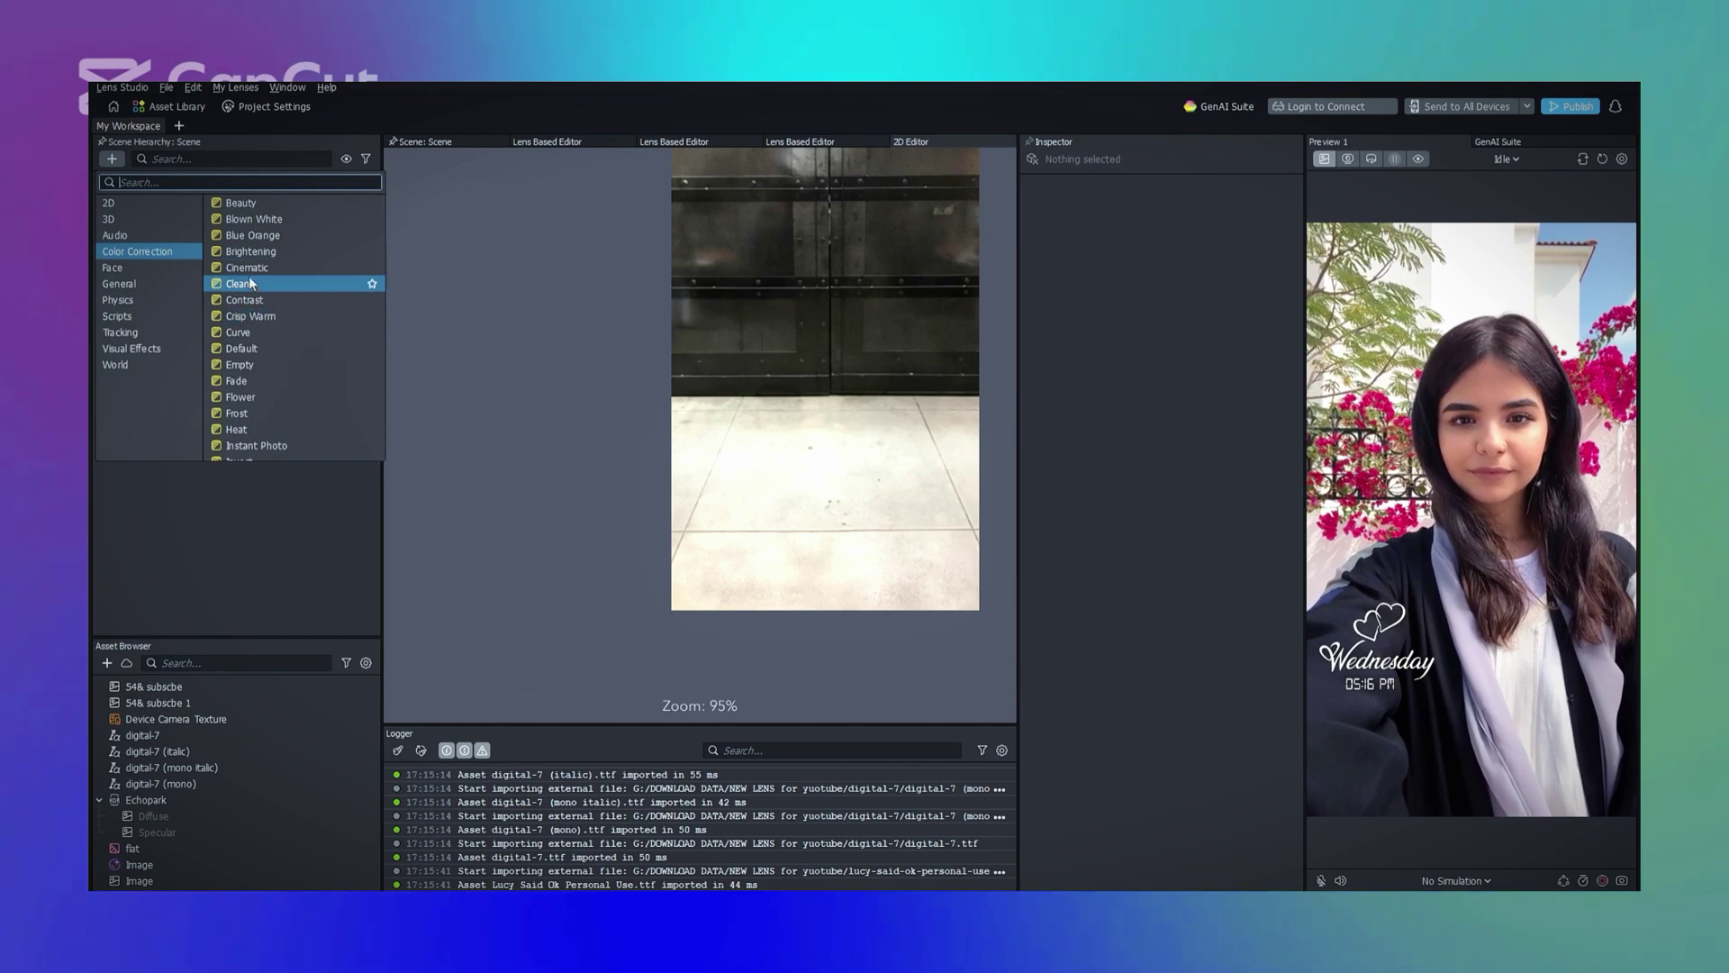
click(256, 351)
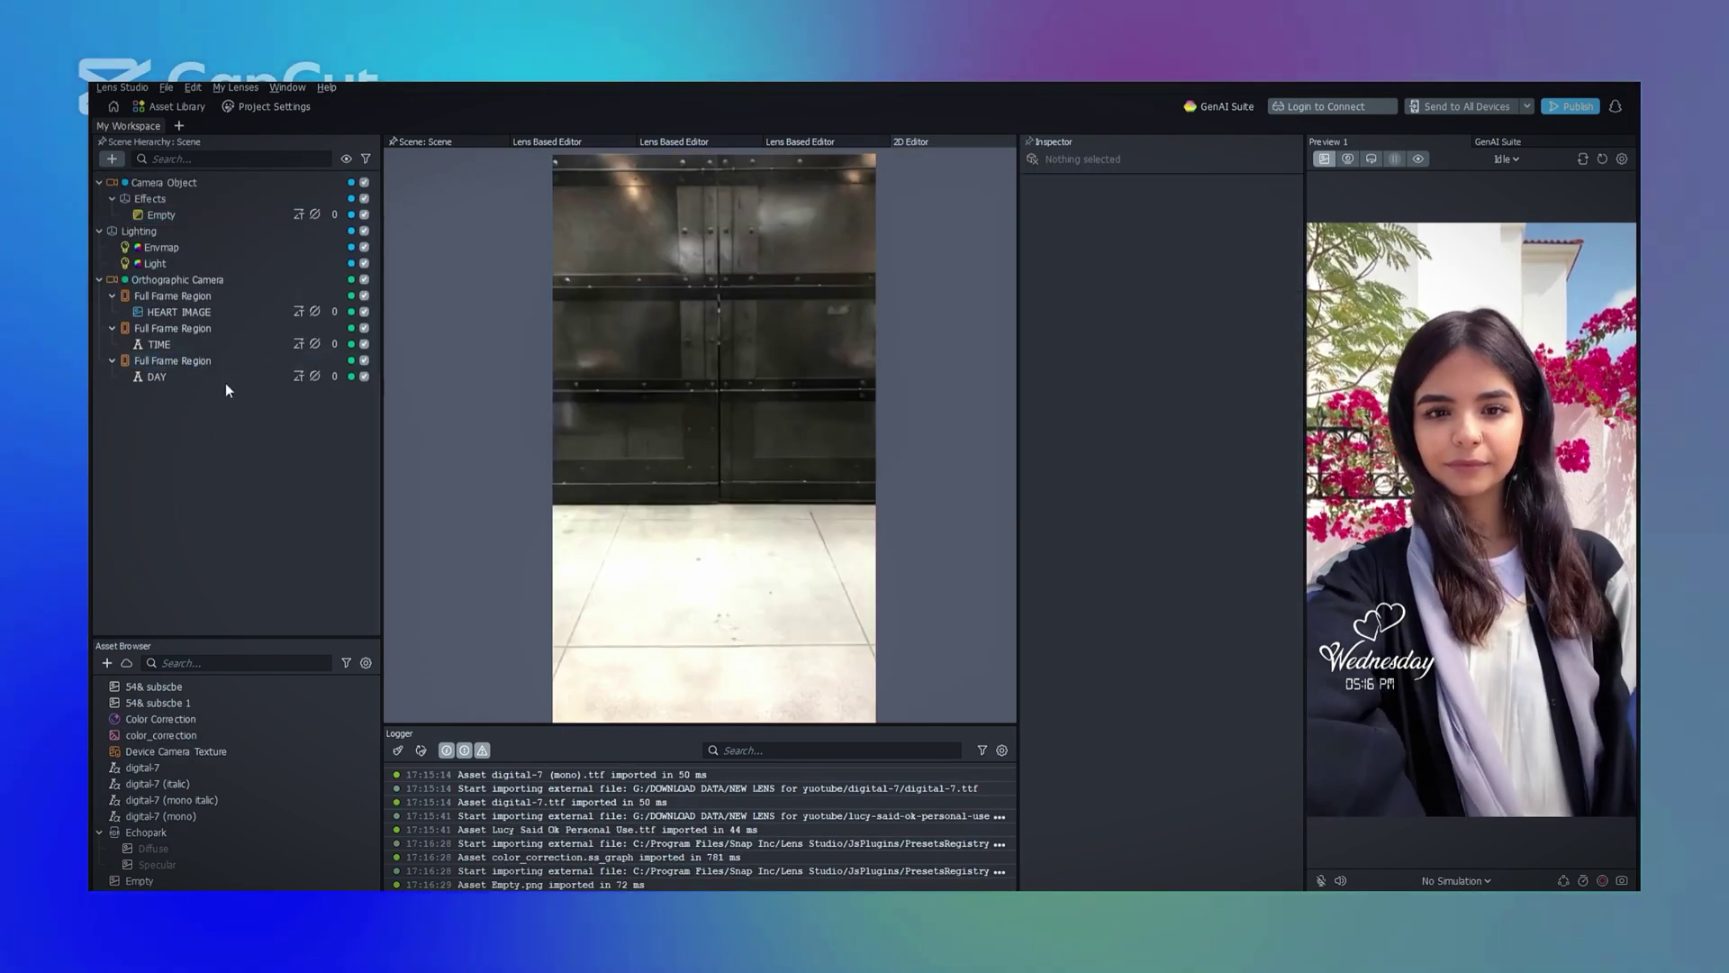
- Import L1 DL.jpg from the NEW LENS for yuotube folder and apply it as the Empty color correction's base texture
click(164, 219)
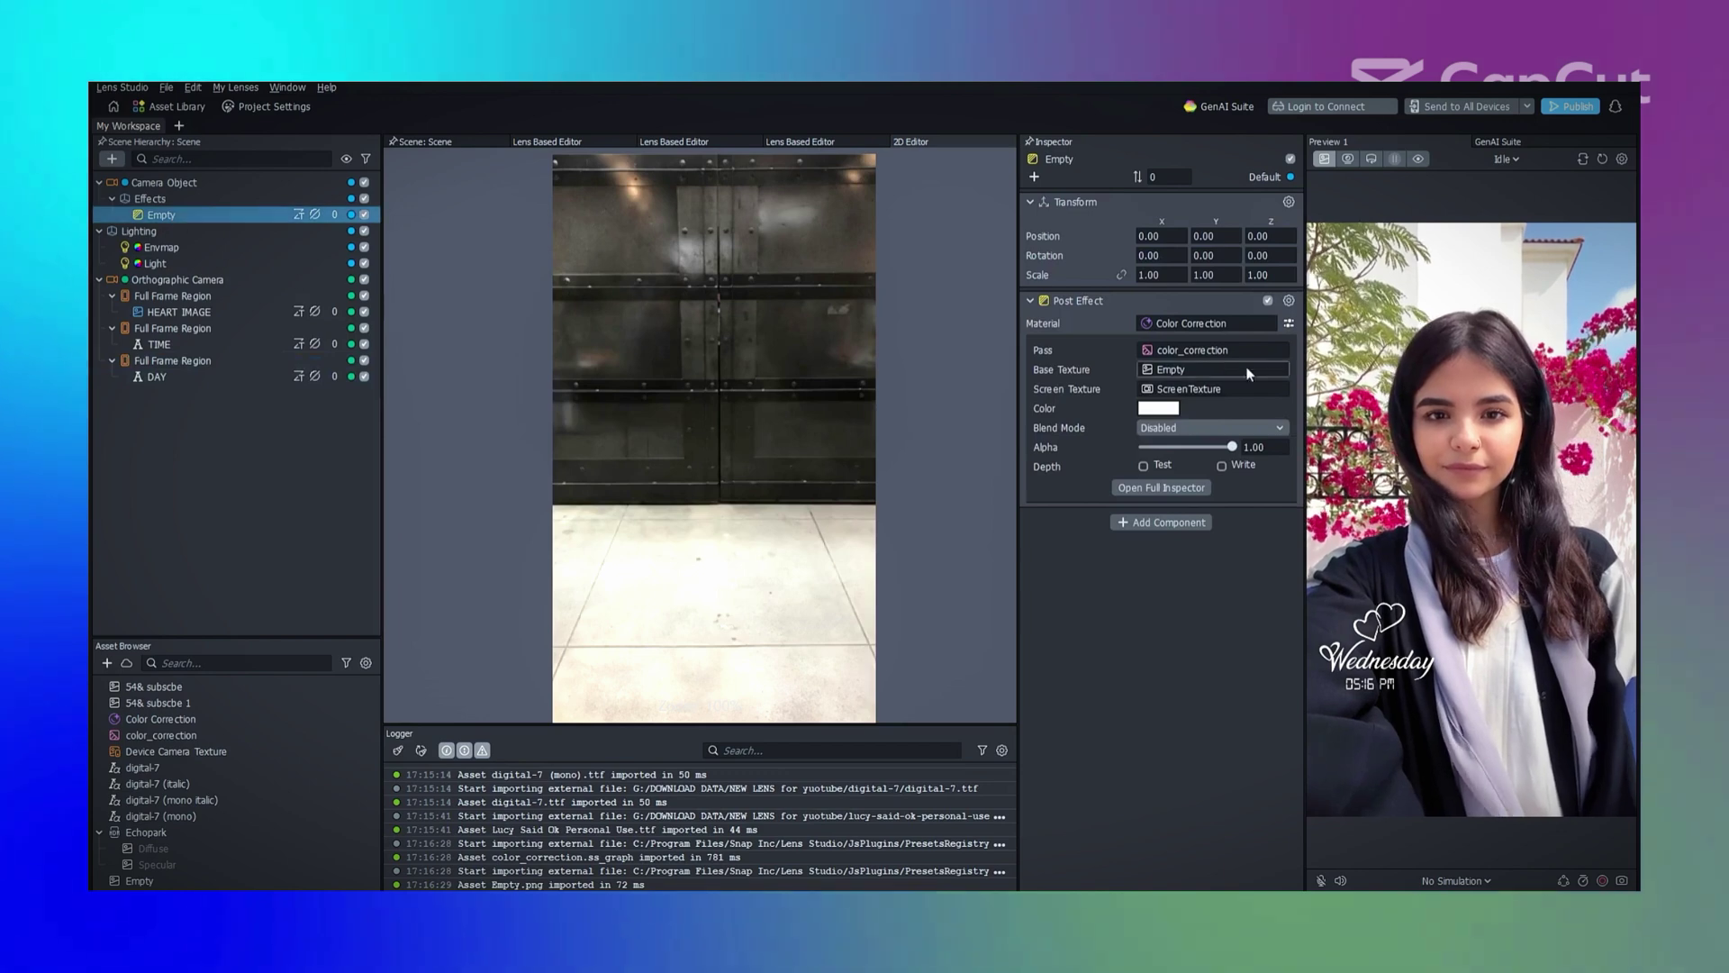
click(1180, 365)
click(878, 353)
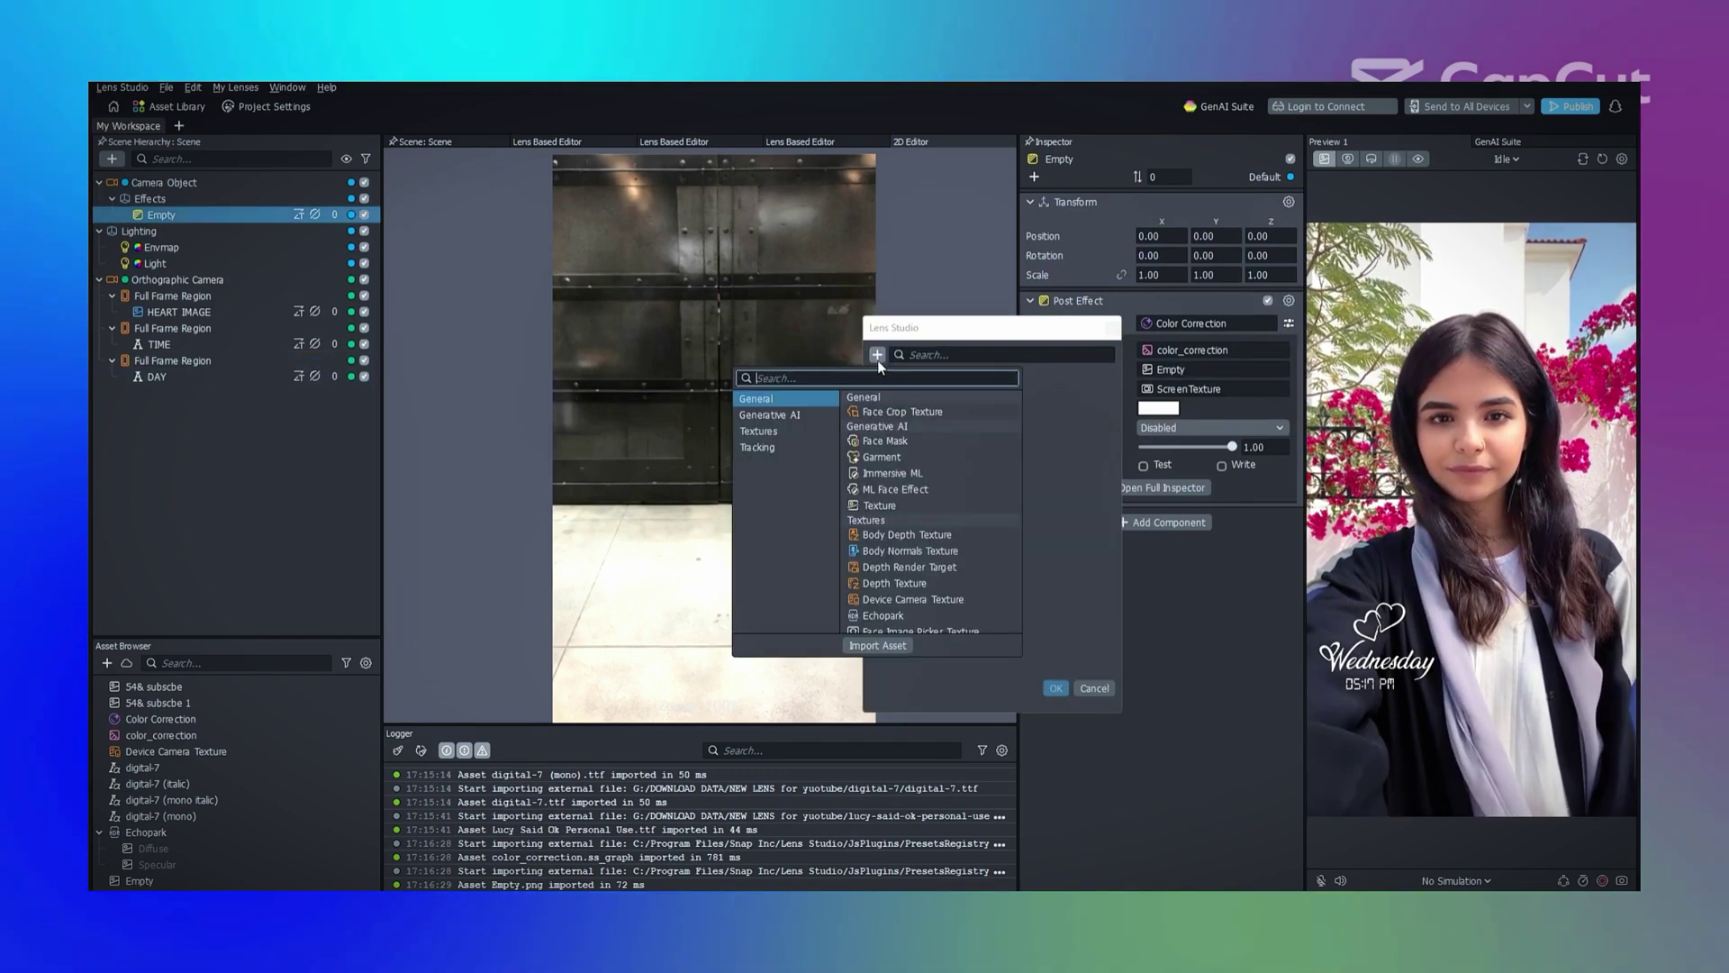
click(873, 646)
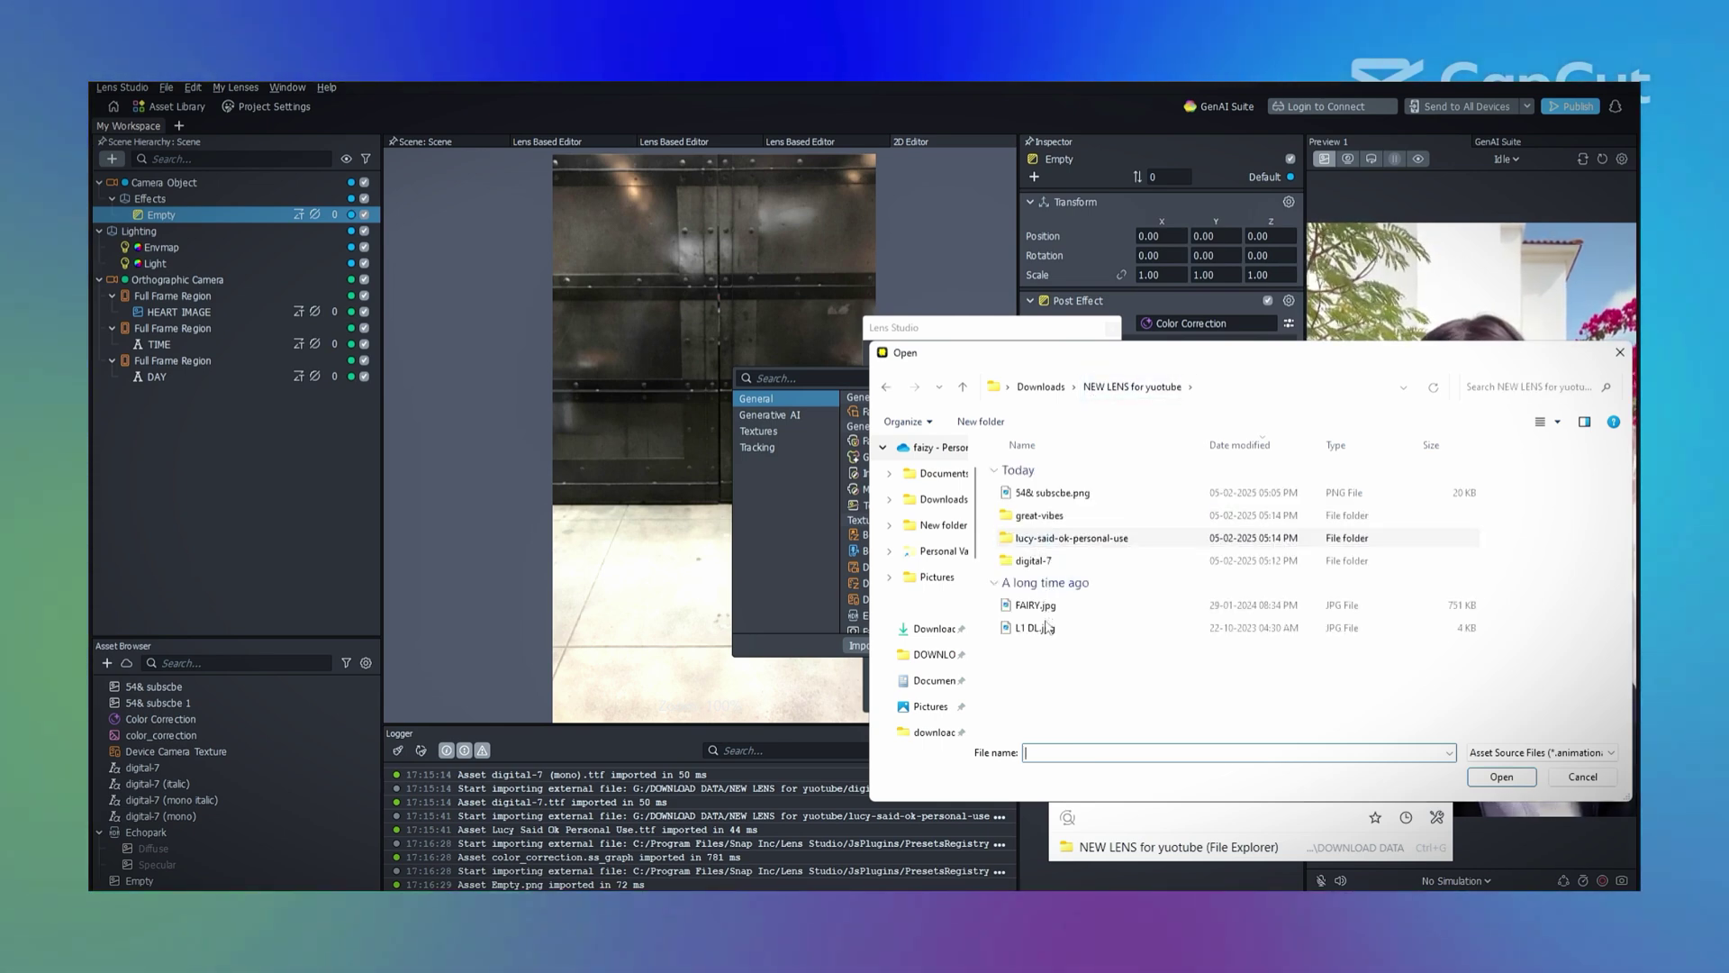
double_click(1036, 629)
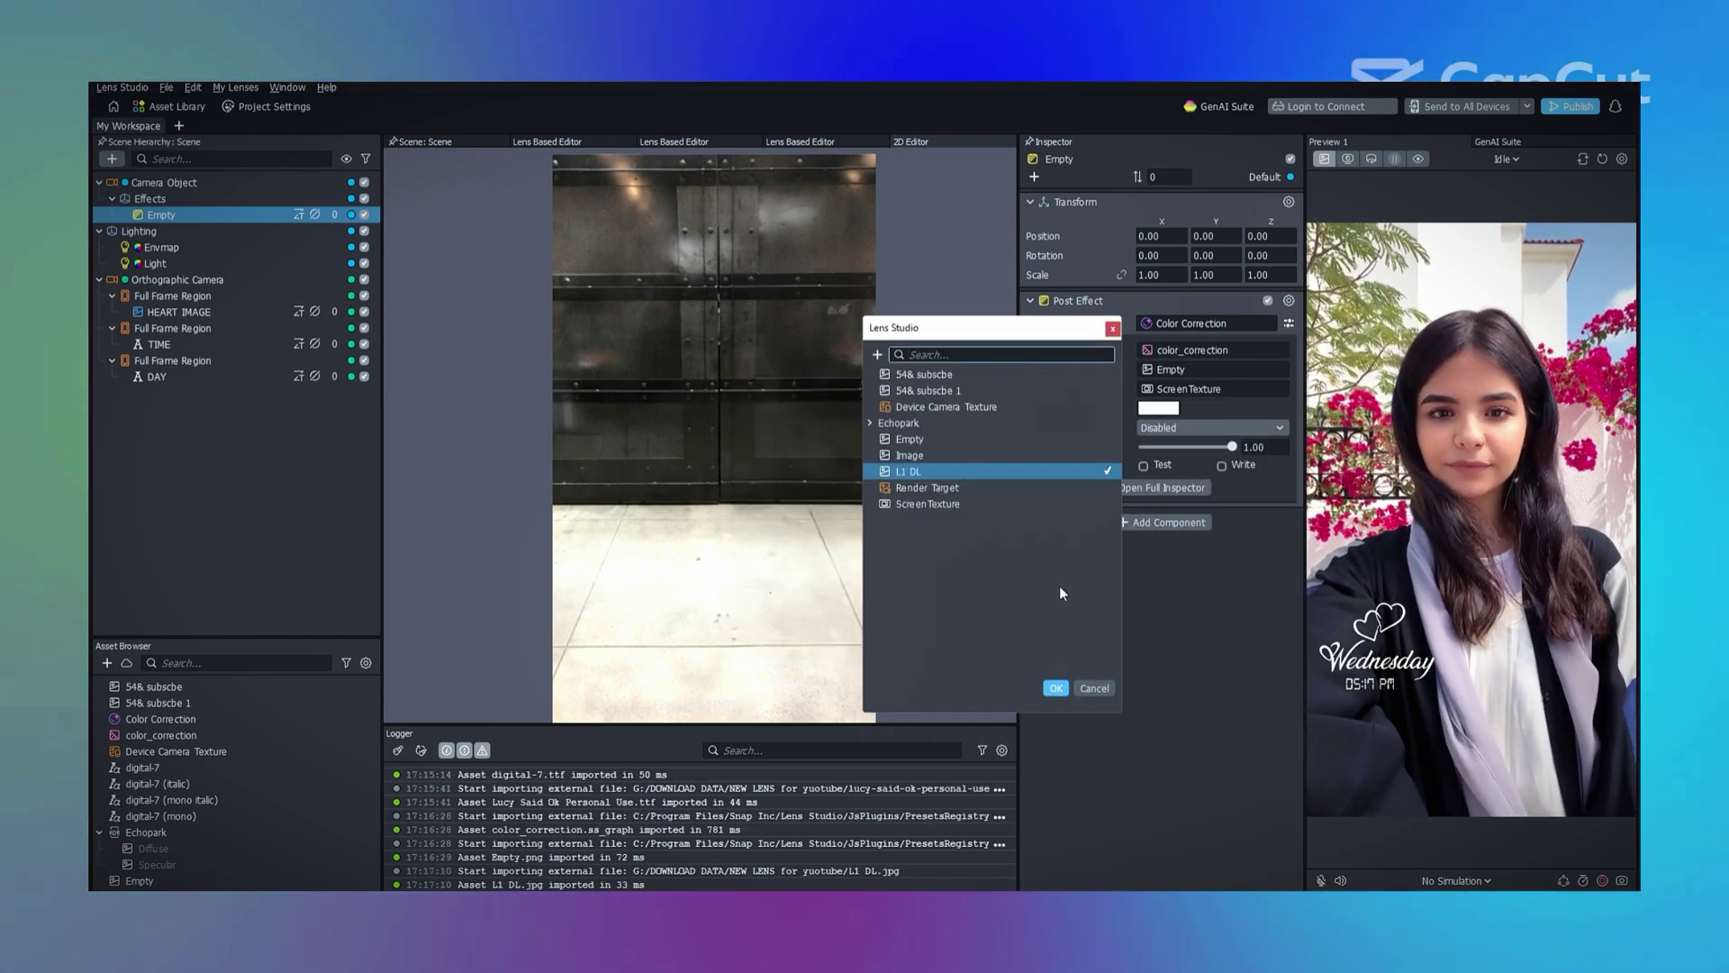
click(1062, 685)
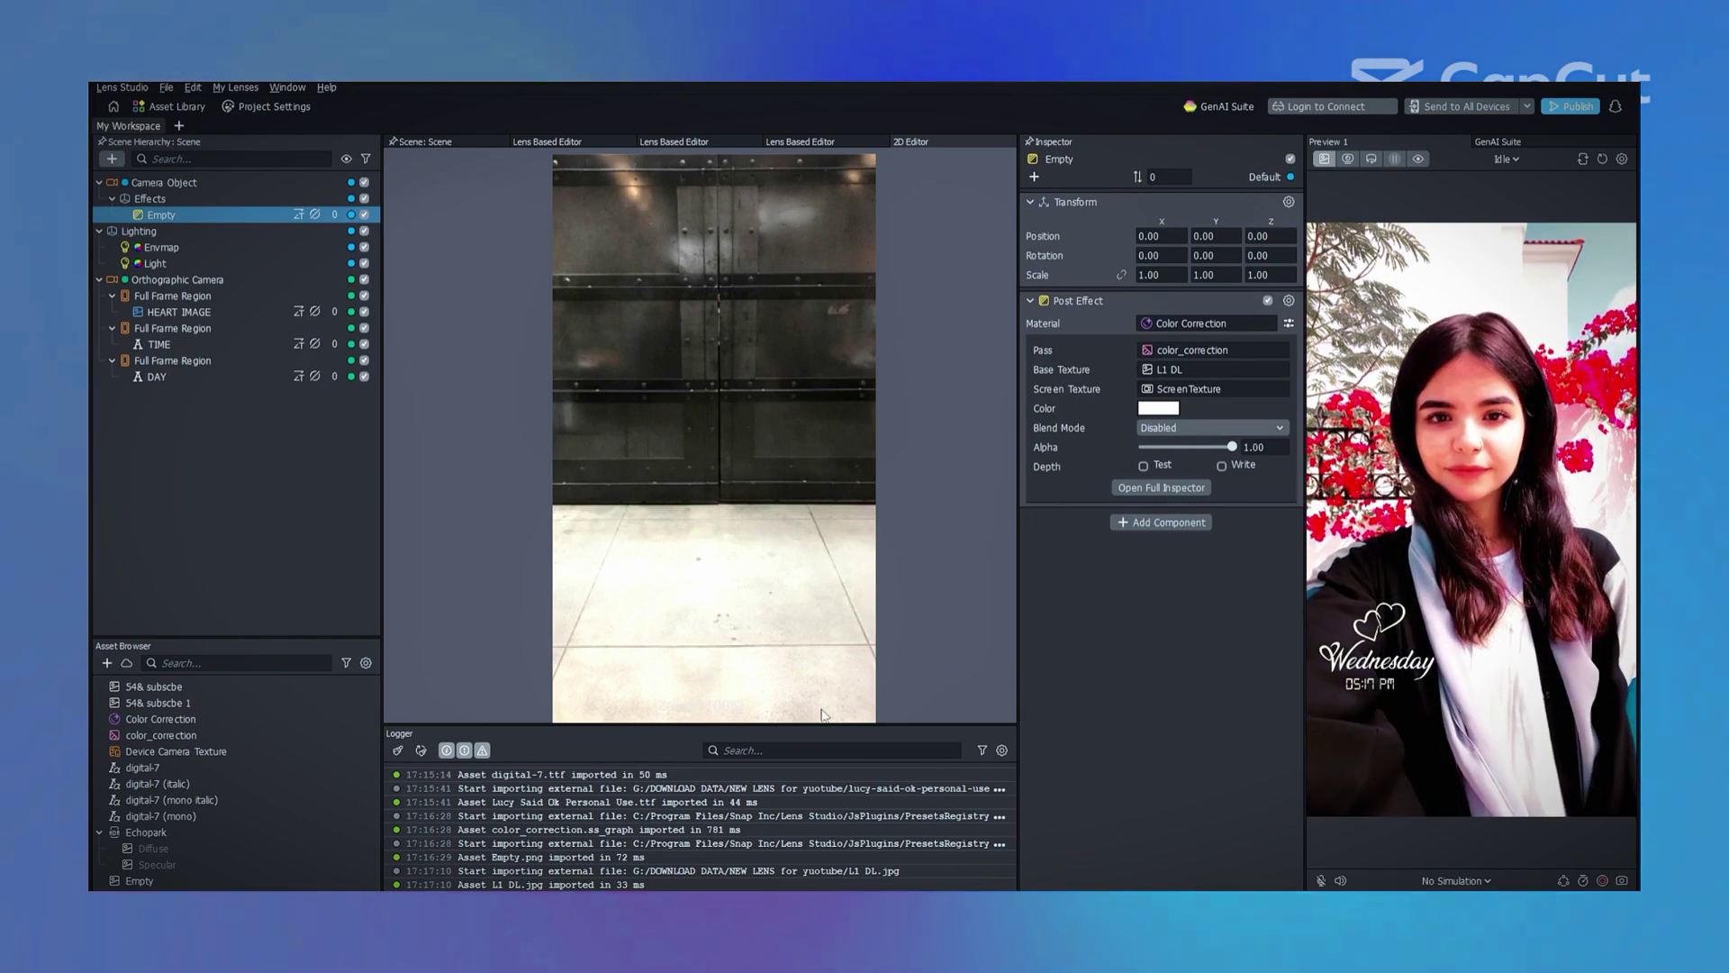
- Set the Empty color correction's blend mode to Normal and its alpha to about 0.41
drag(1172, 446, 1211, 439)
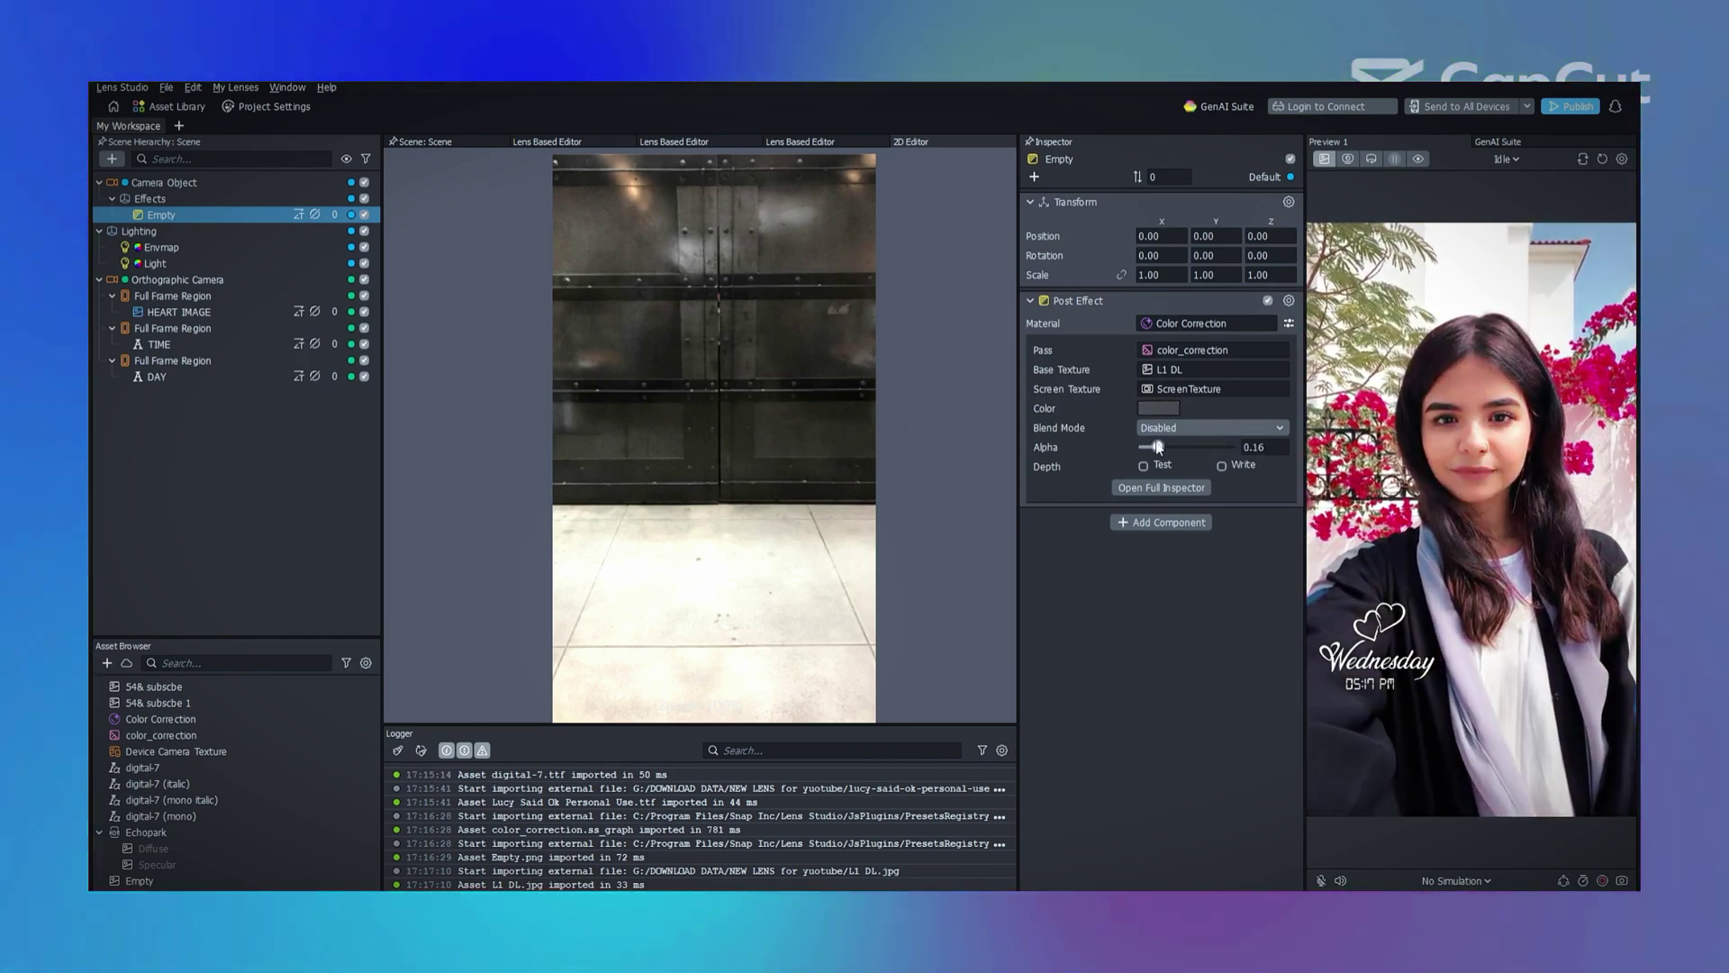
click(1171, 426)
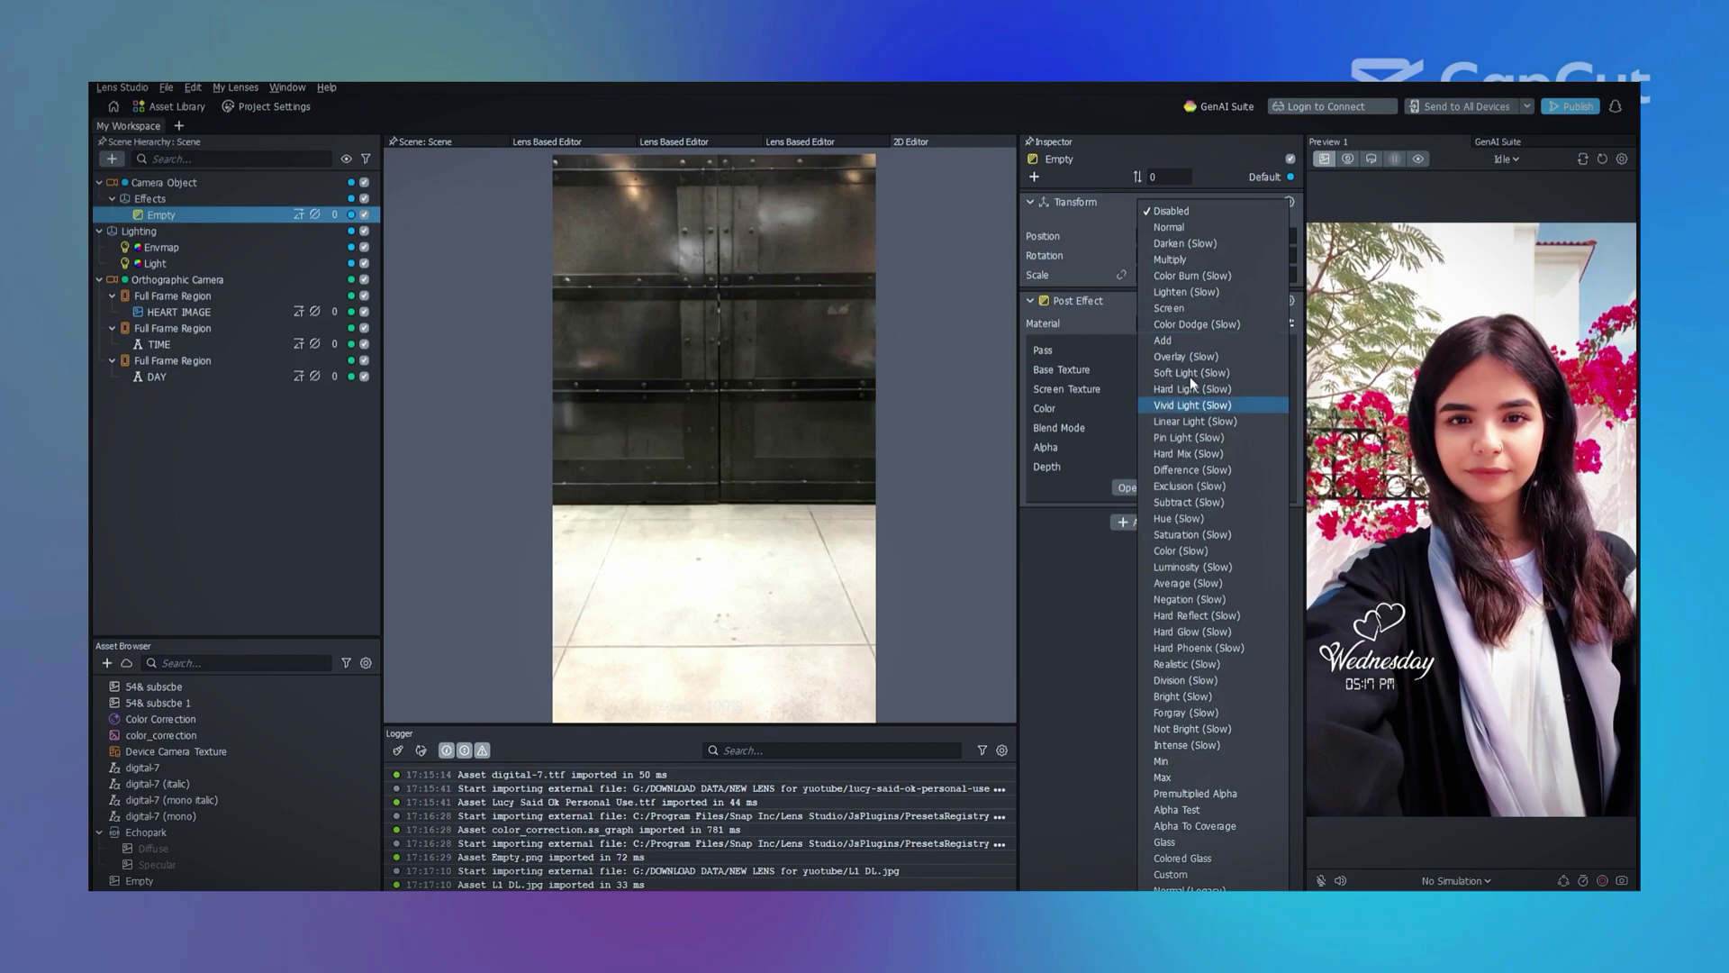
click(1176, 226)
drag(1230, 447, 1183, 449)
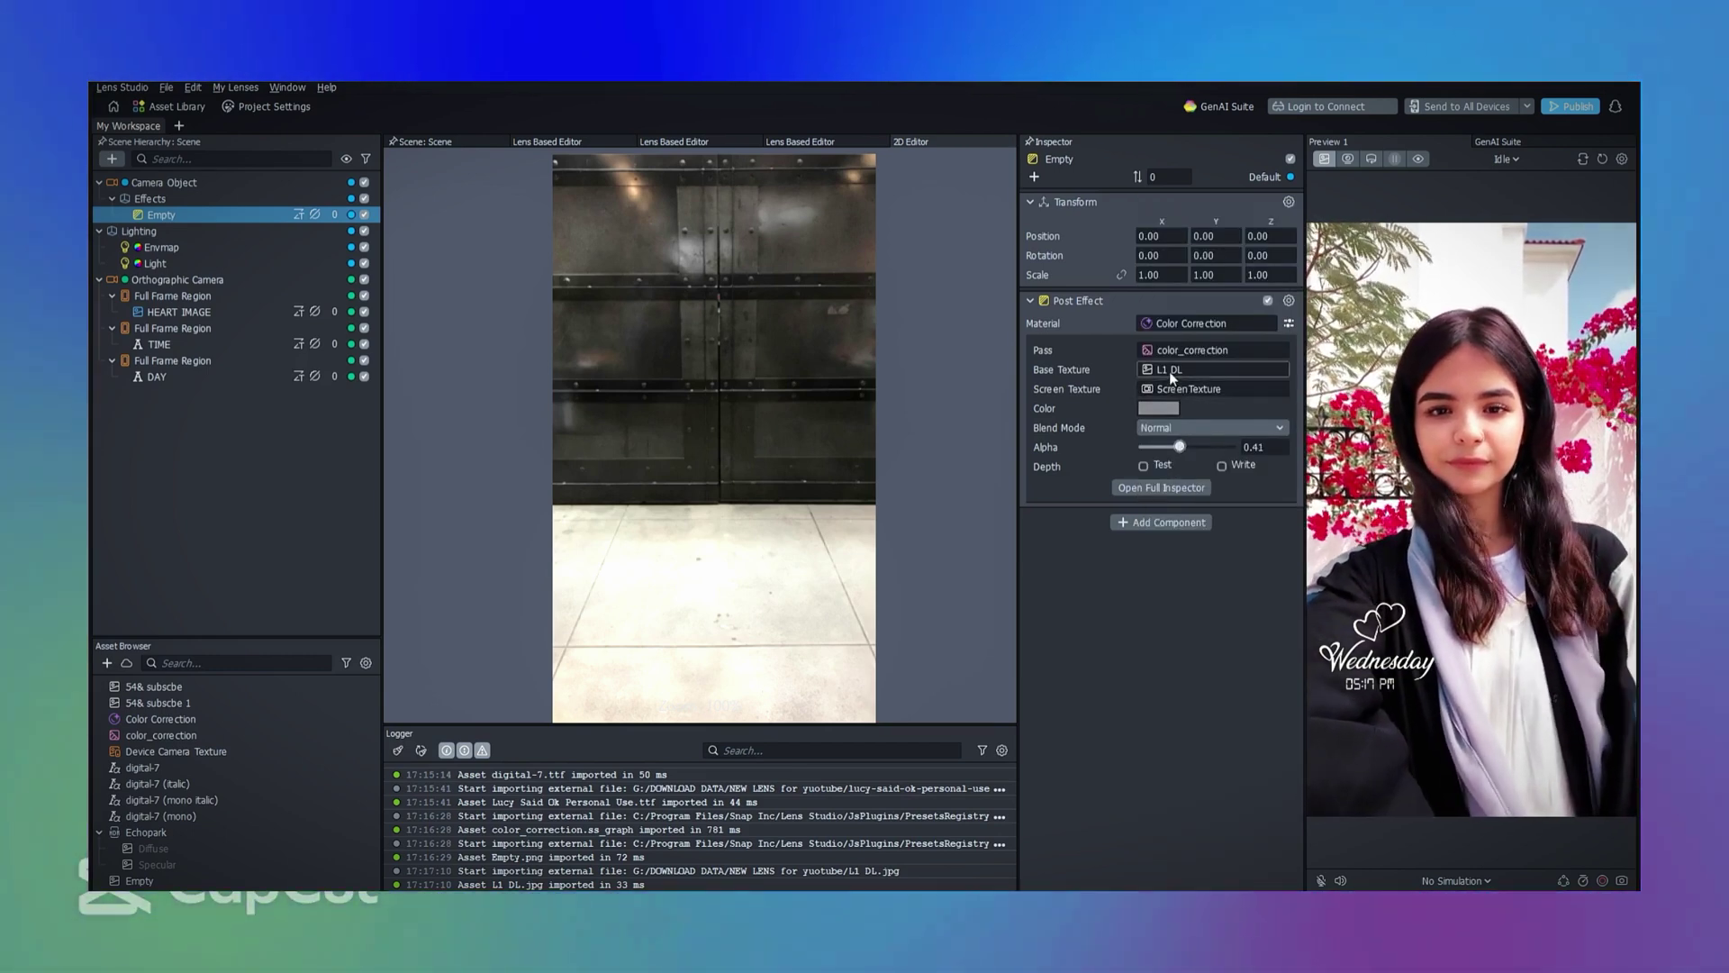
- Import FAIRY.jpg as the Empty color correction's base texture and set the alpha to about 0.46
click(1169, 373)
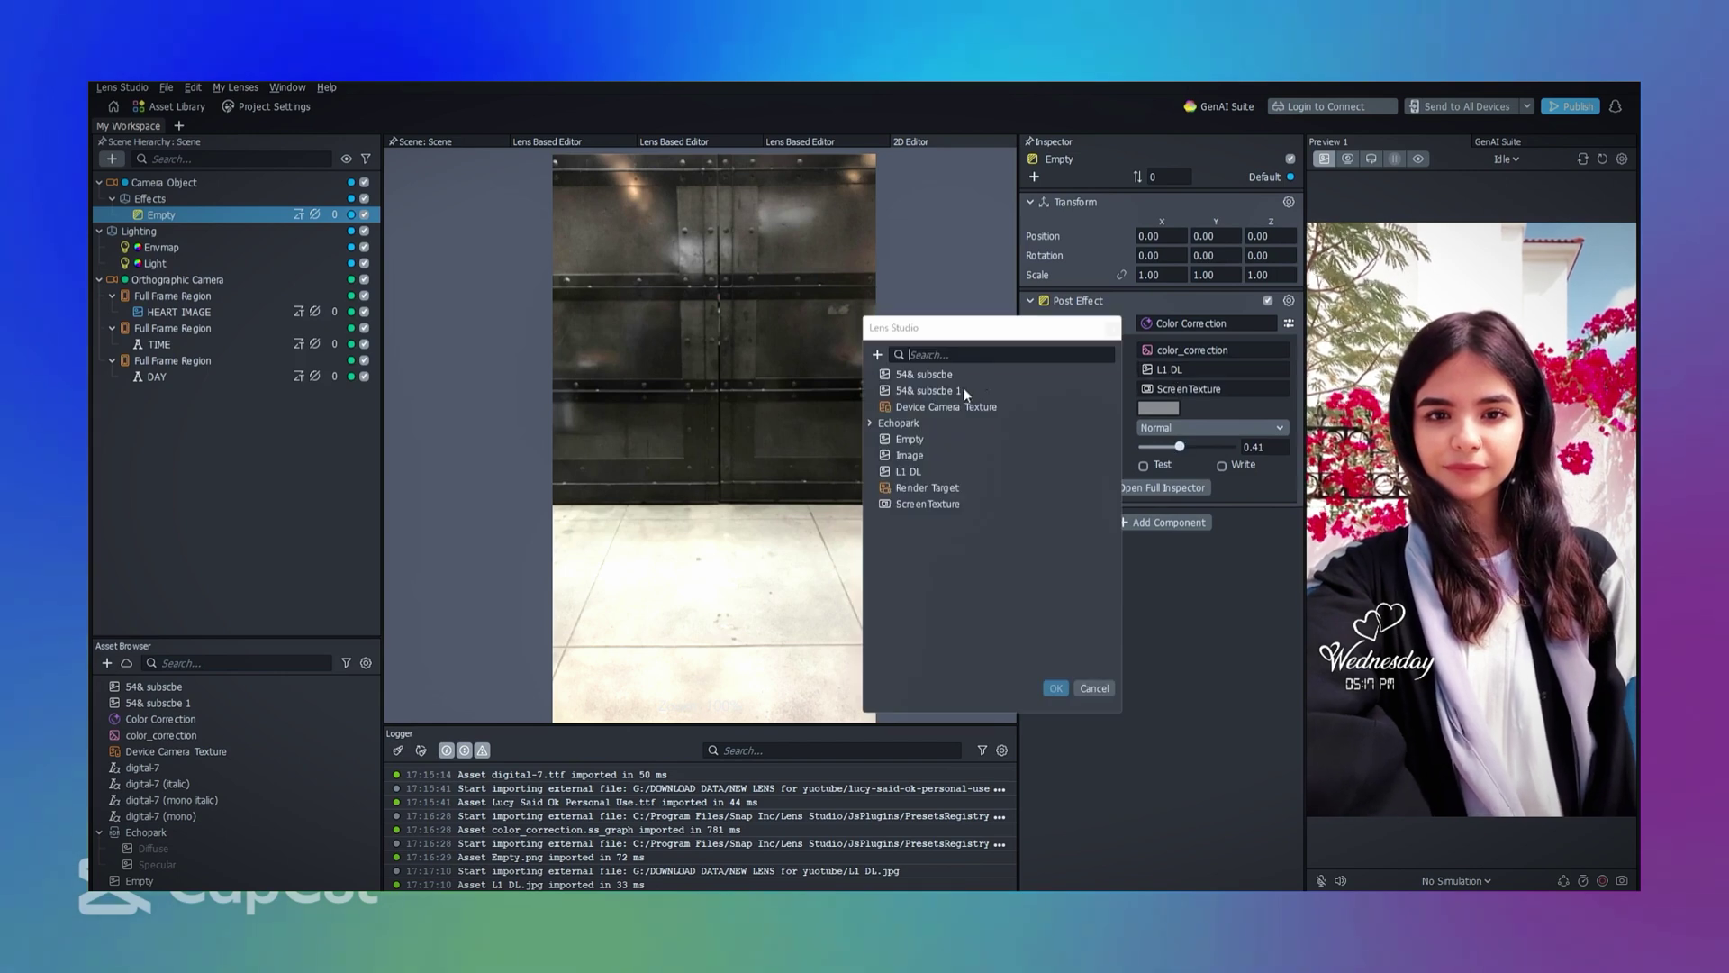
click(878, 355)
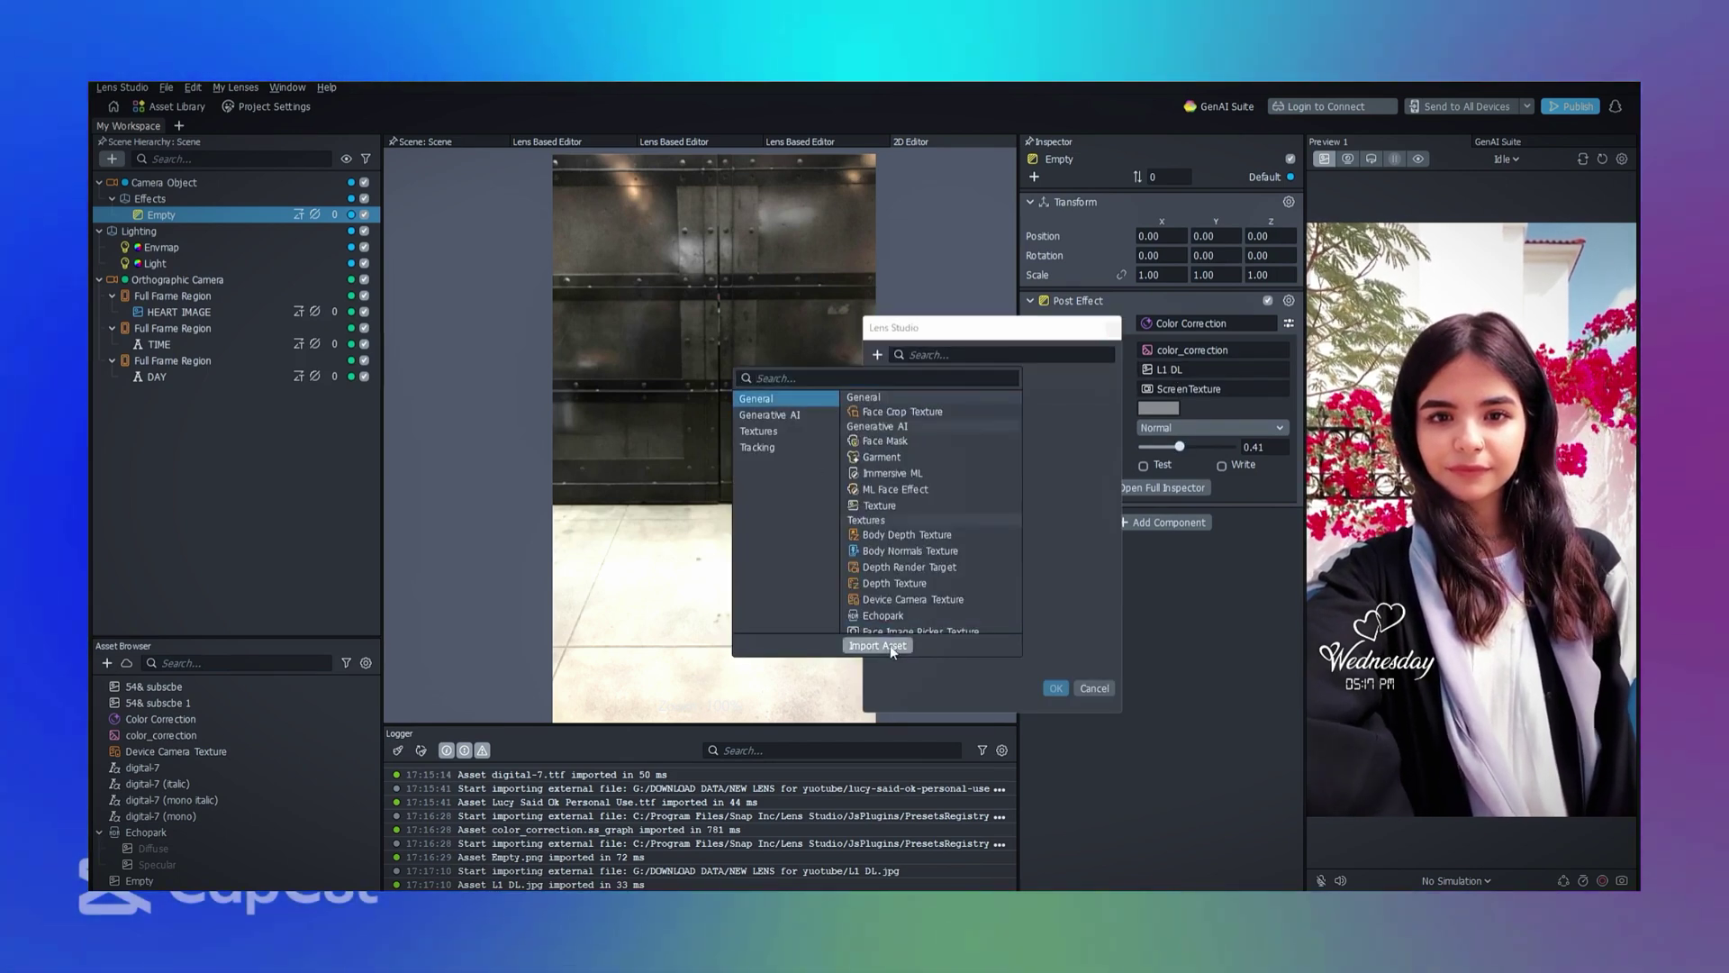
click(890, 645)
click(1032, 628)
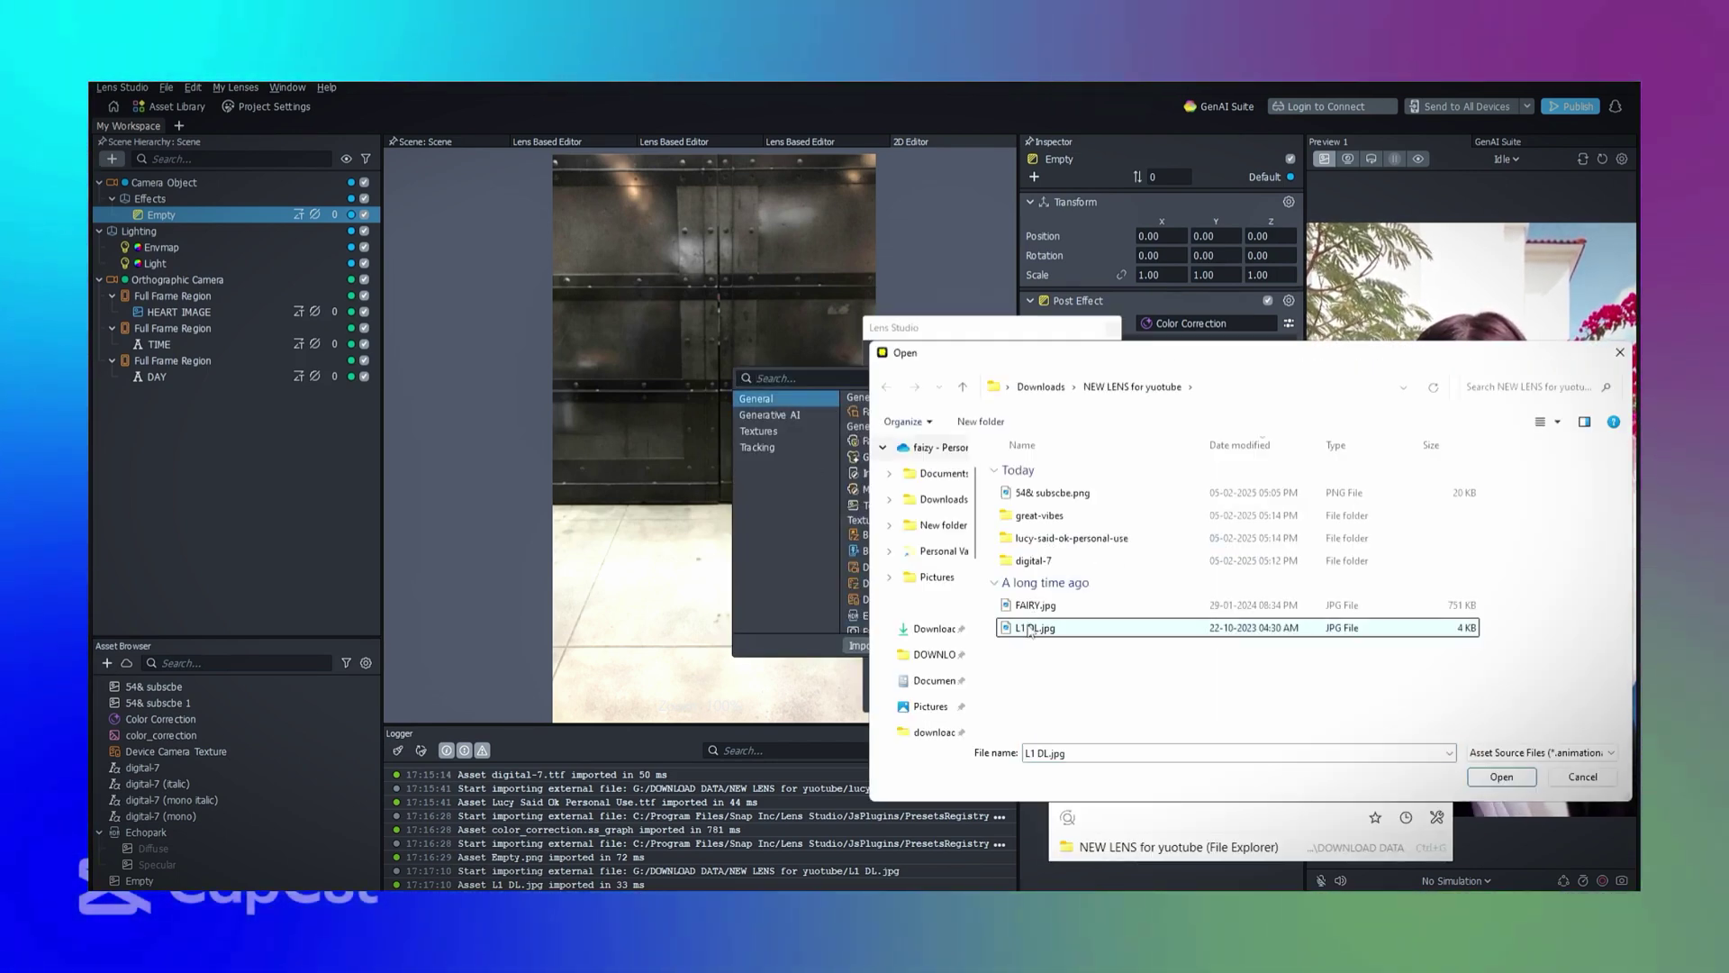
double_click(1042, 605)
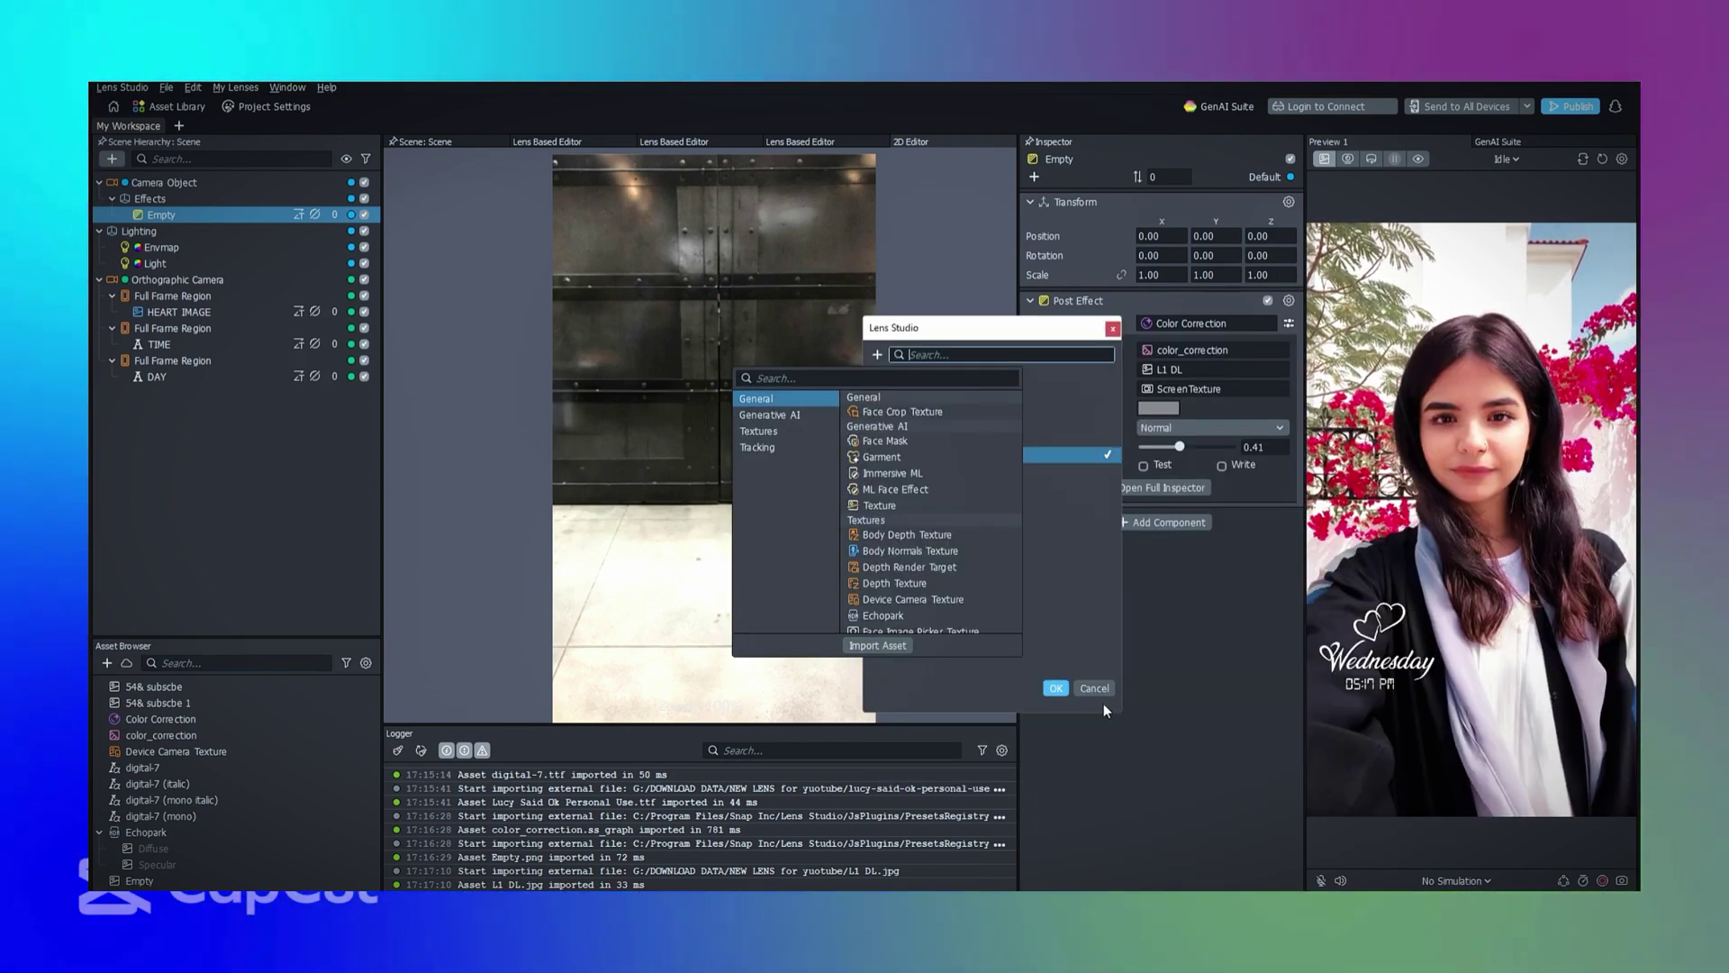
click(1059, 684)
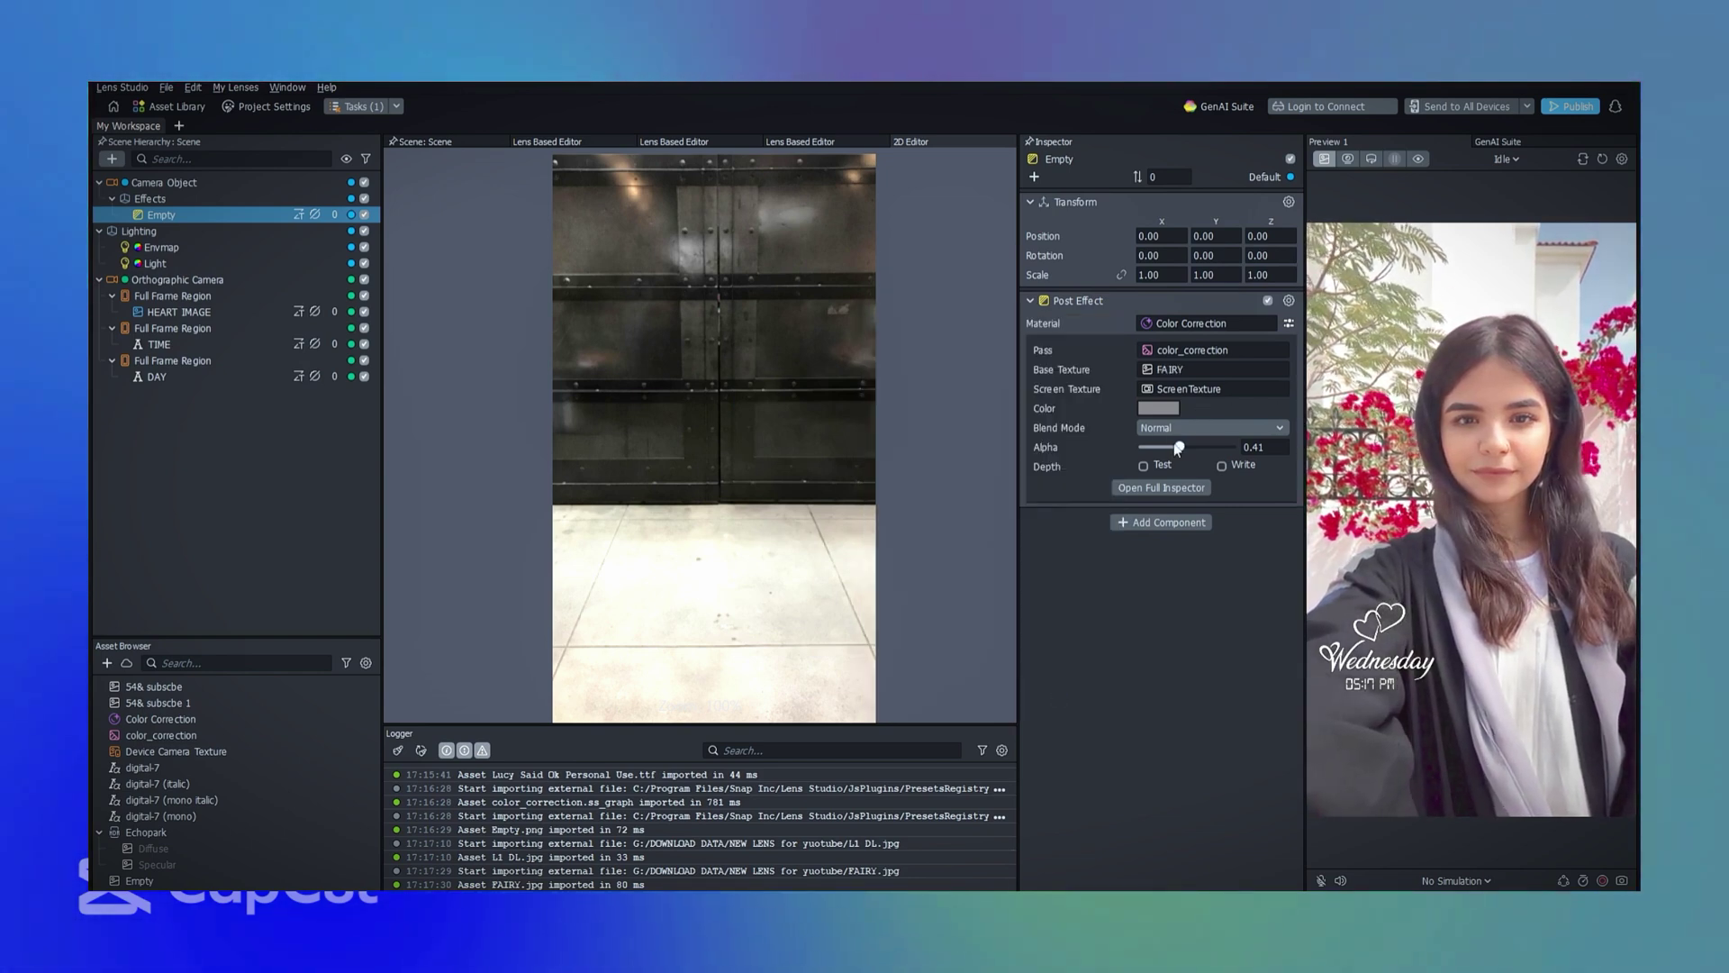
mouse_move(1178, 447)
mouse_down()
mouse_move(1241, 446)
mouse_move(1145, 447)
mouse_move(1185, 448)
mouse_up()
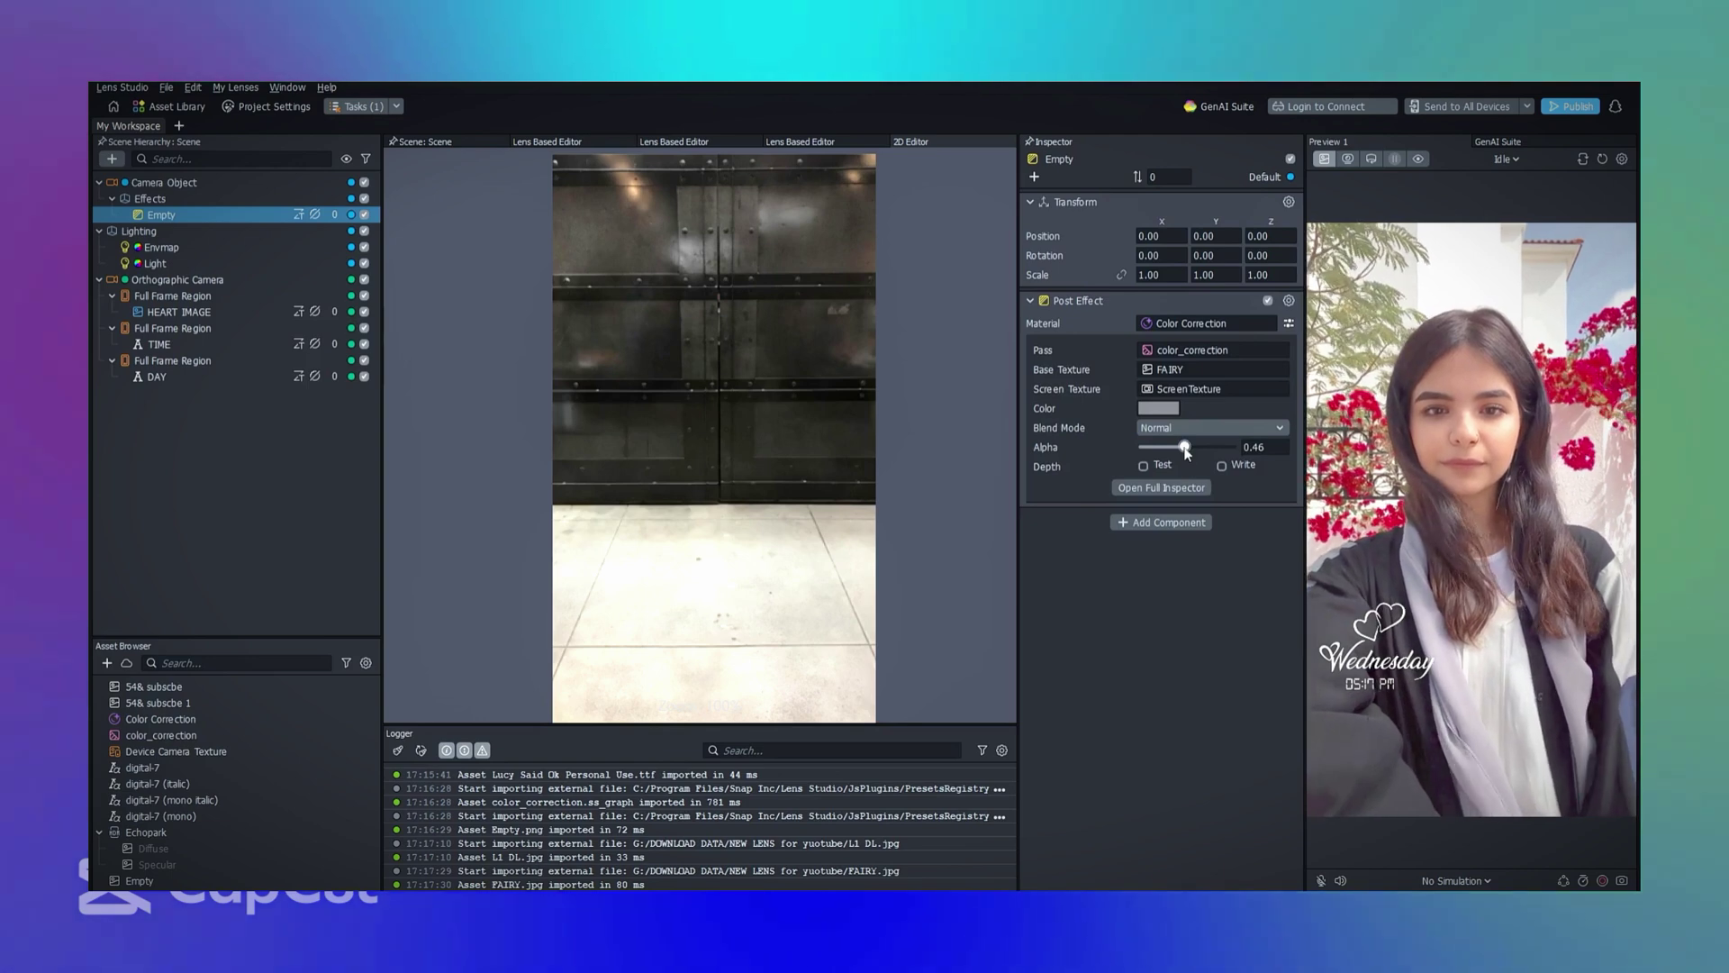
- Switch the Empty color correction's base texture to L1 DL and set the alpha to about 0.39
click(1194, 370)
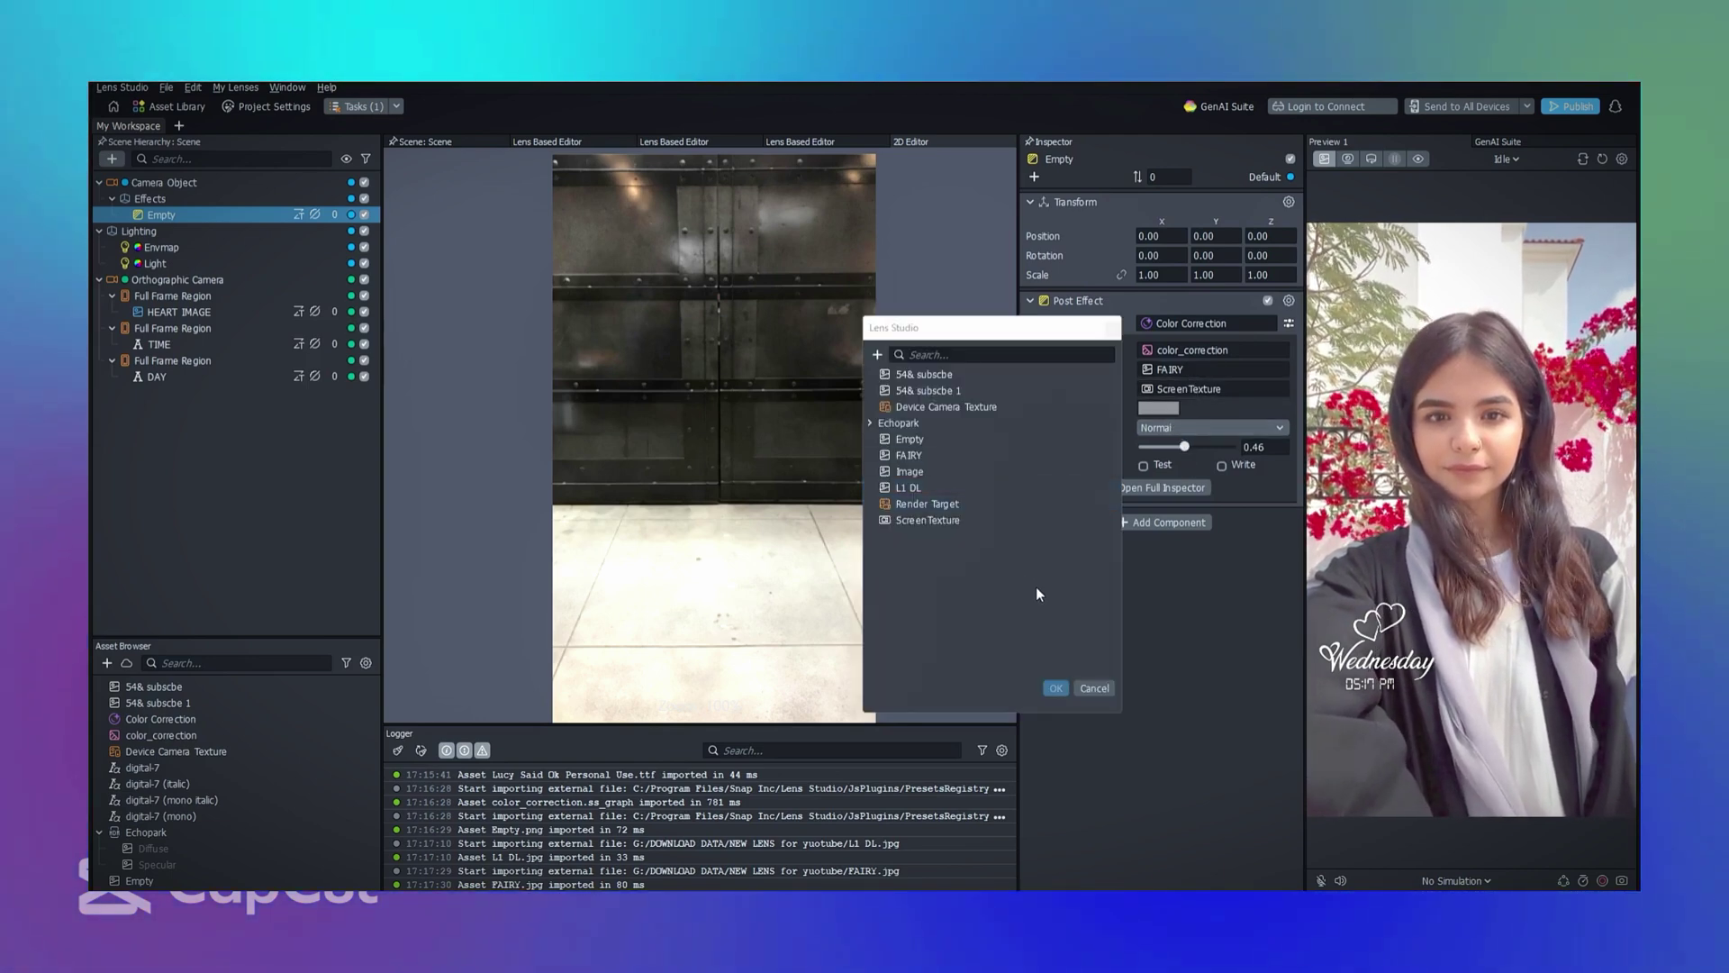
double_click(933, 484)
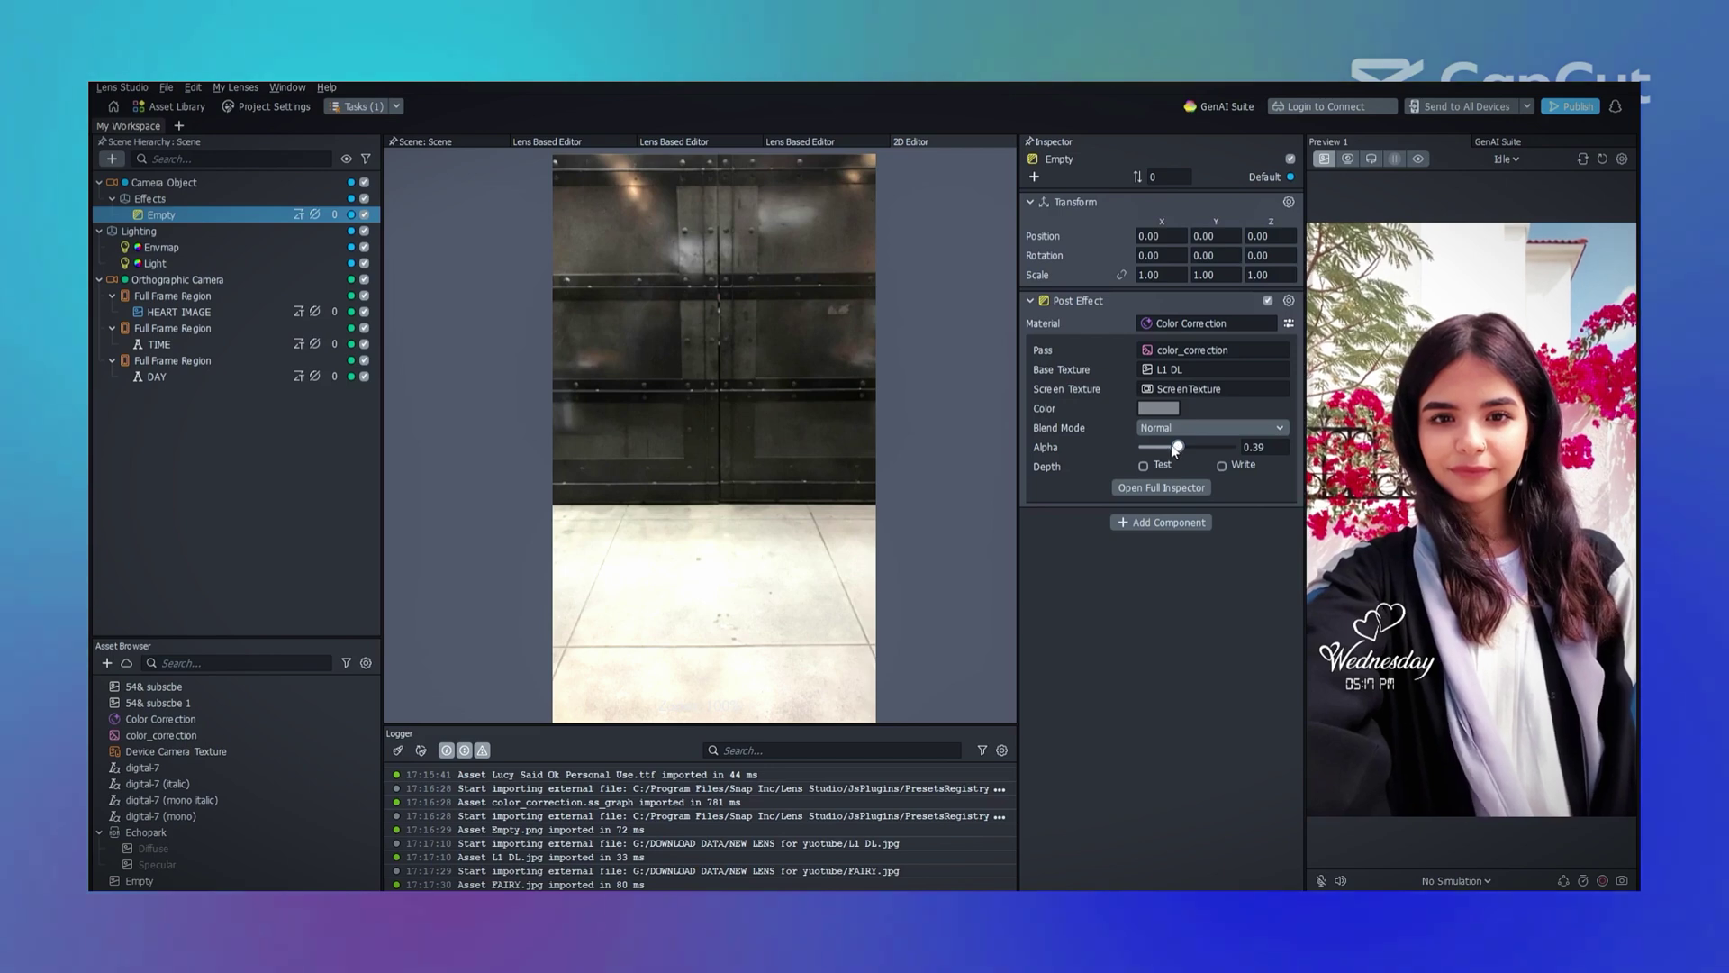
click(186, 494)
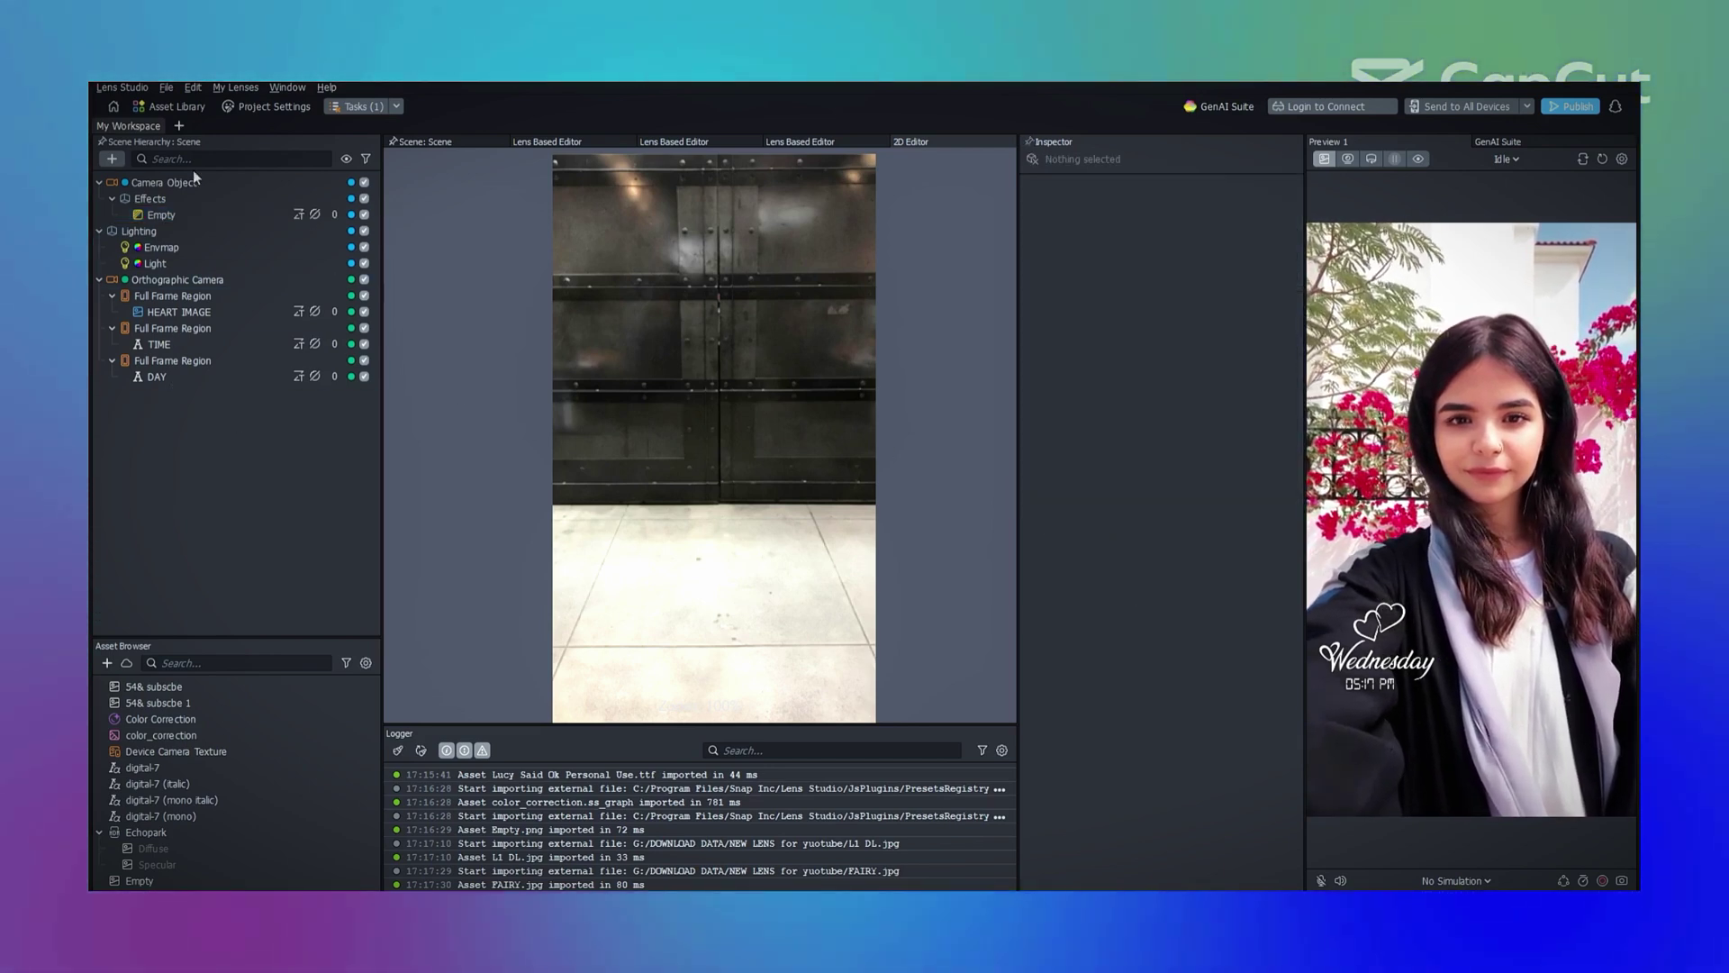
- Search the Asset Library for "hdr" and import the HDR Effect asset
click(170, 106)
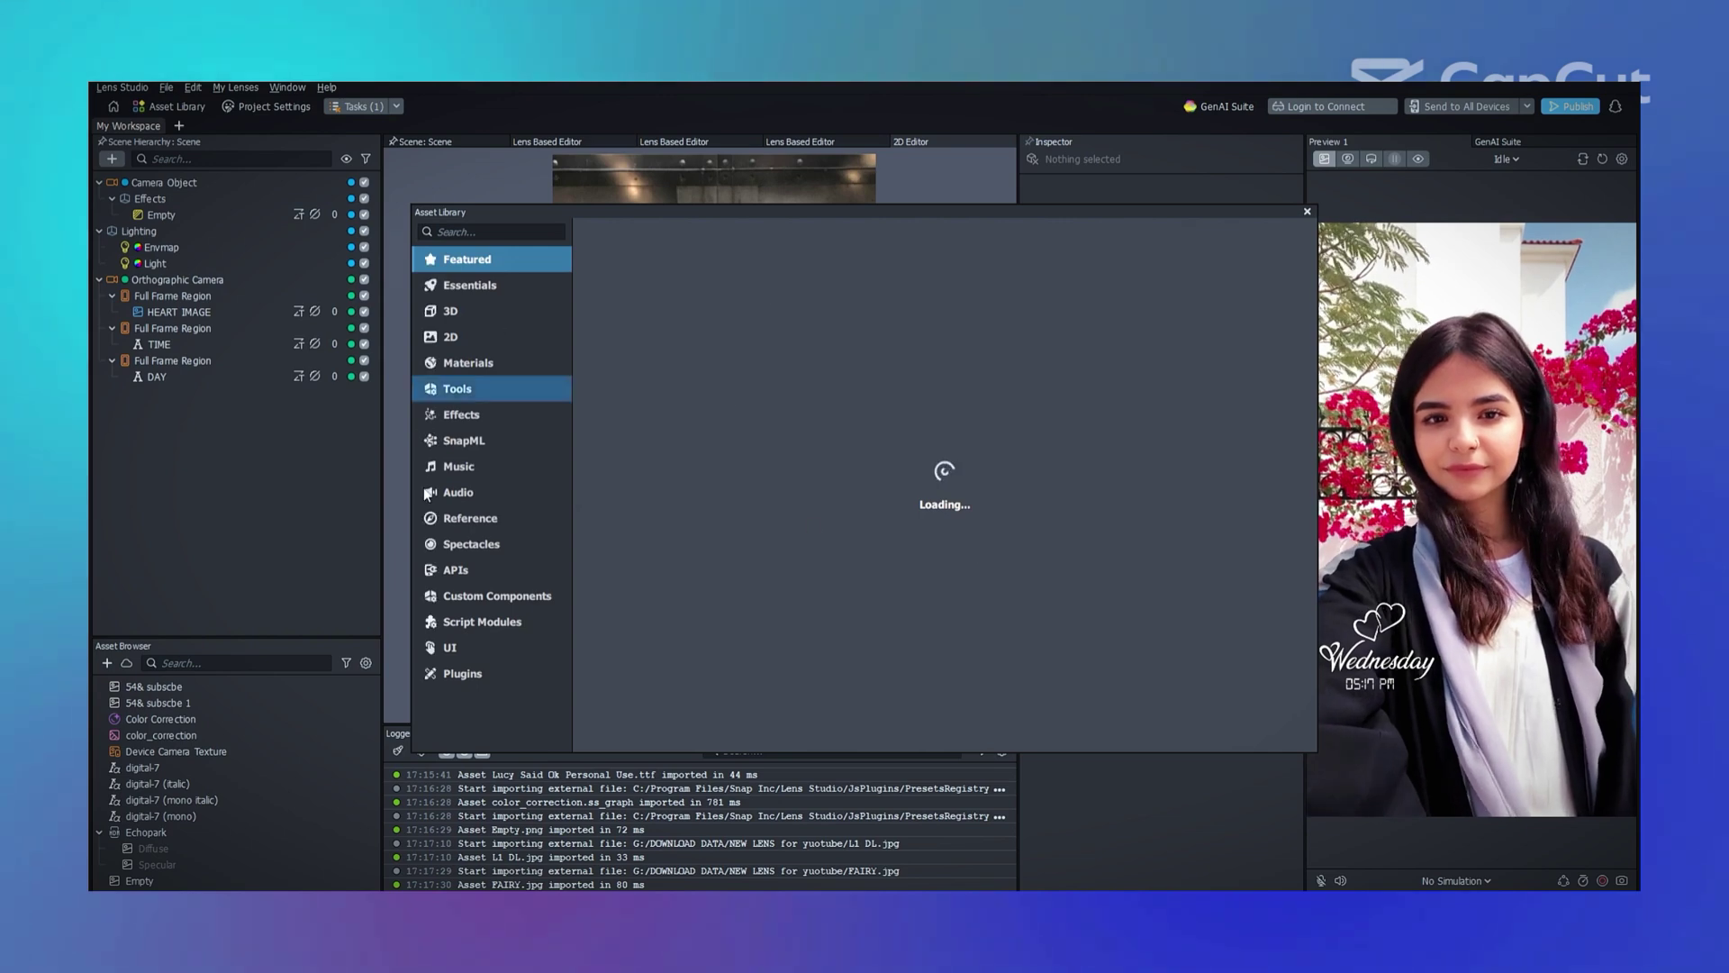
click(501, 231)
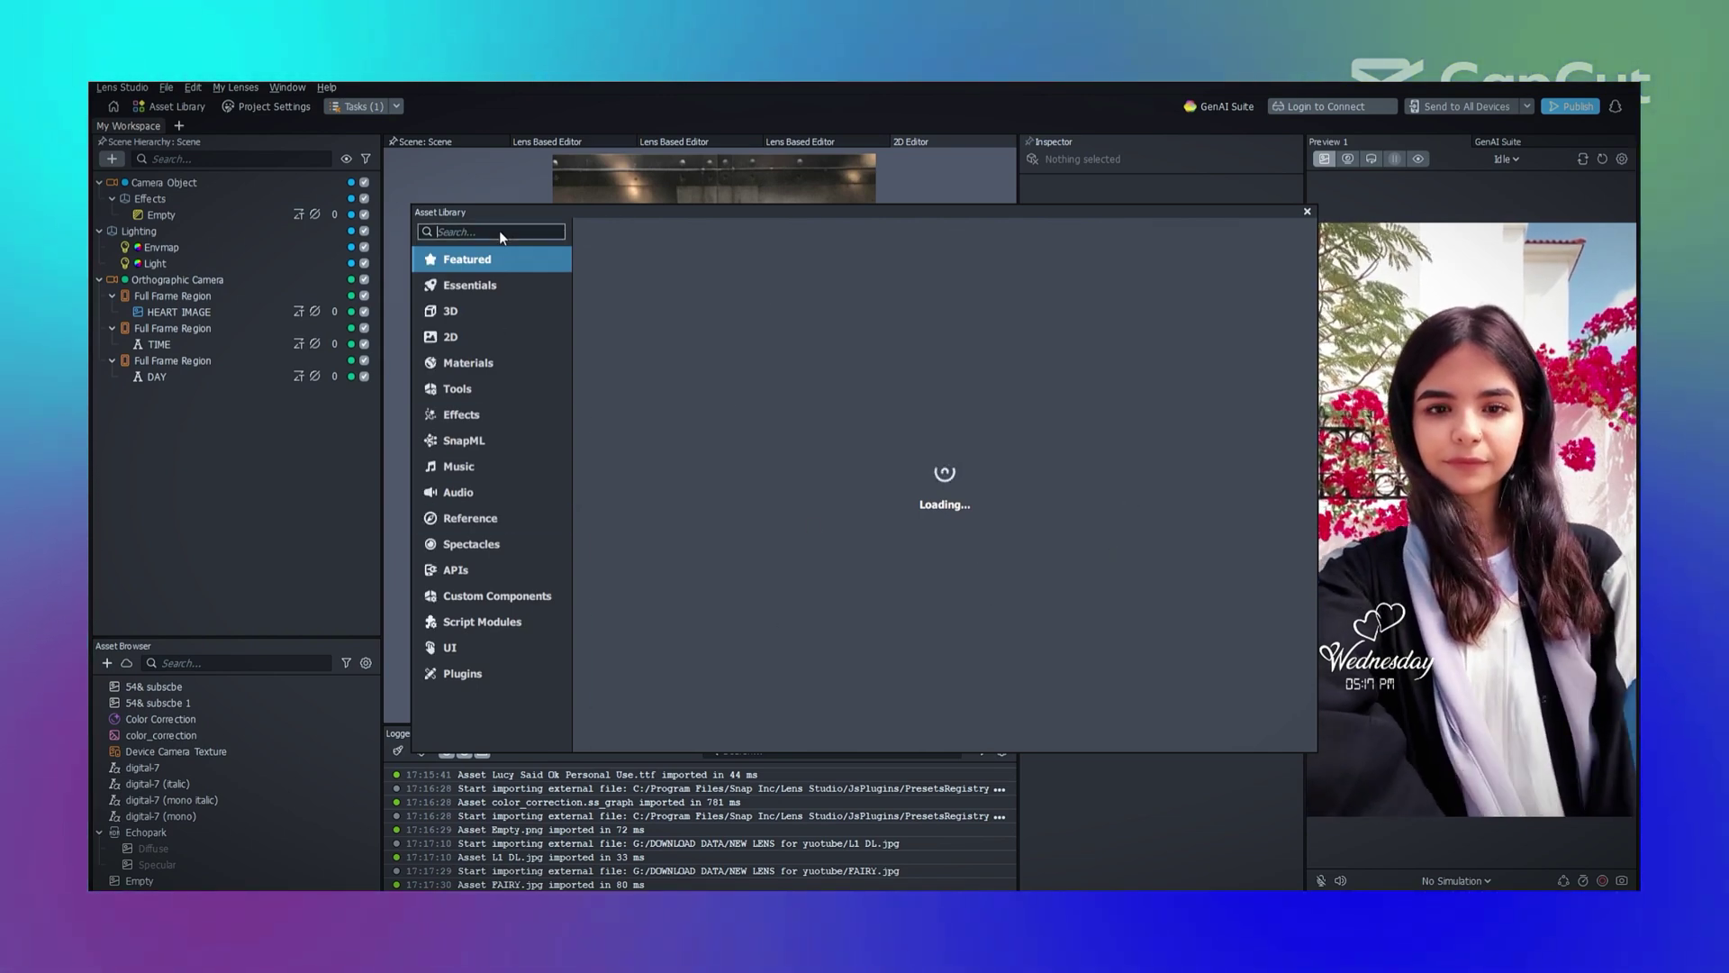
text(hdr)
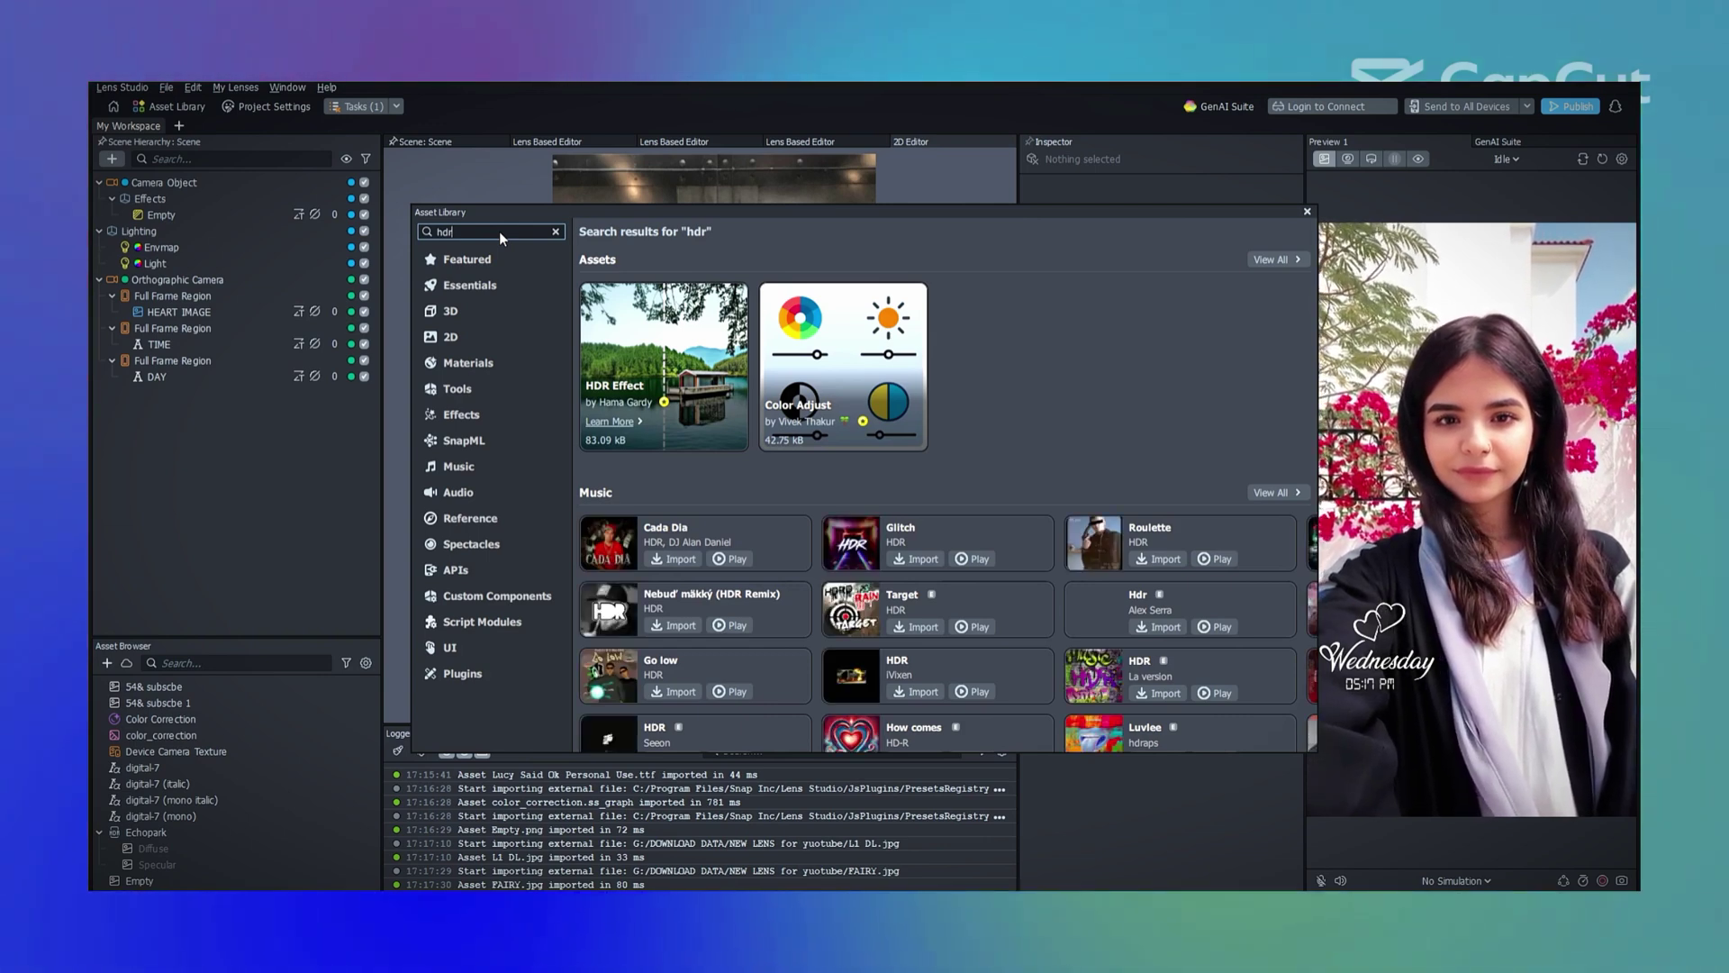
mouse_move(716, 381)
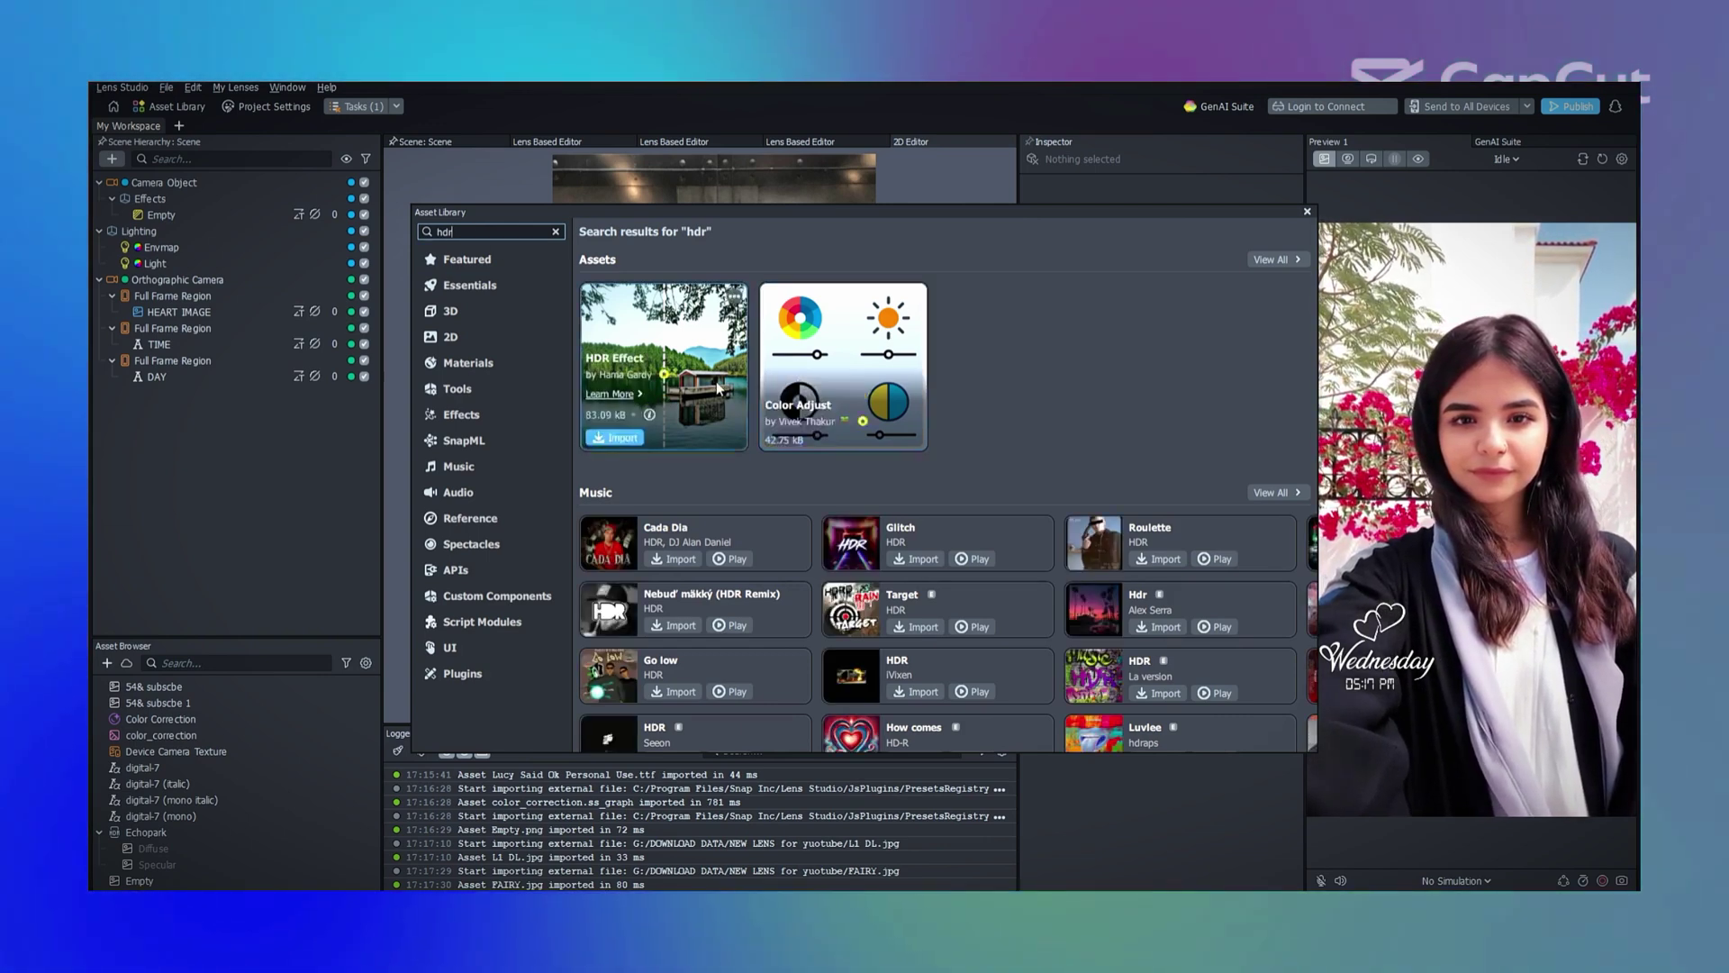
click(615, 438)
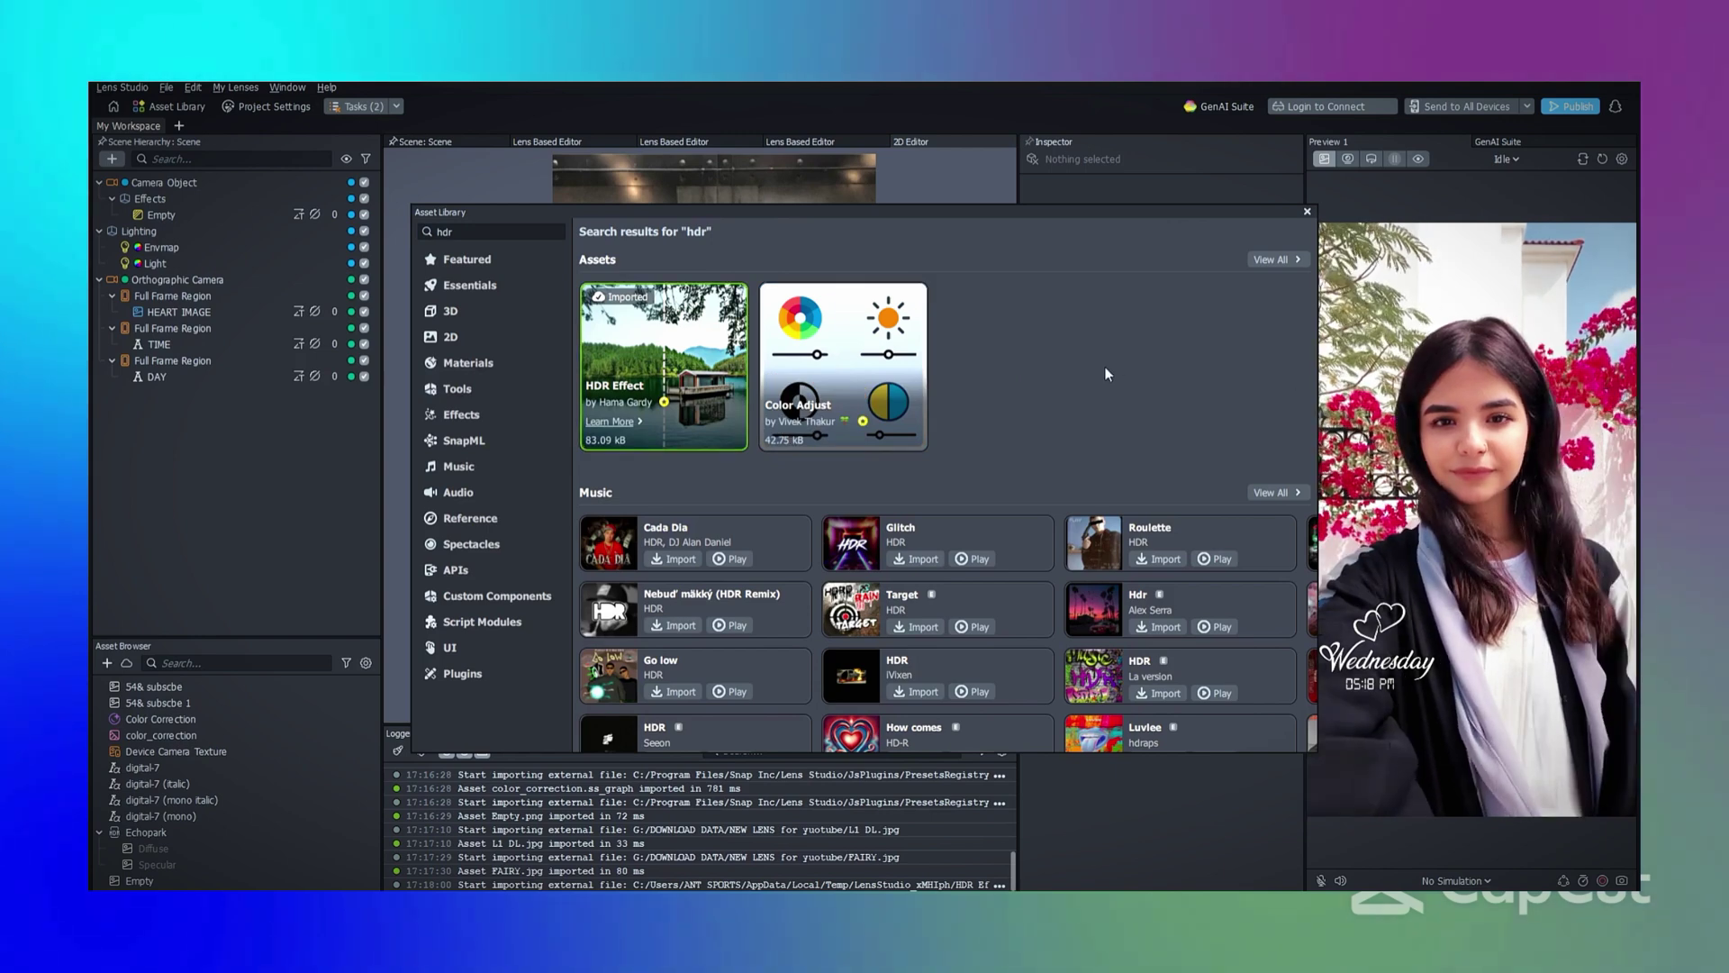
click(1307, 213)
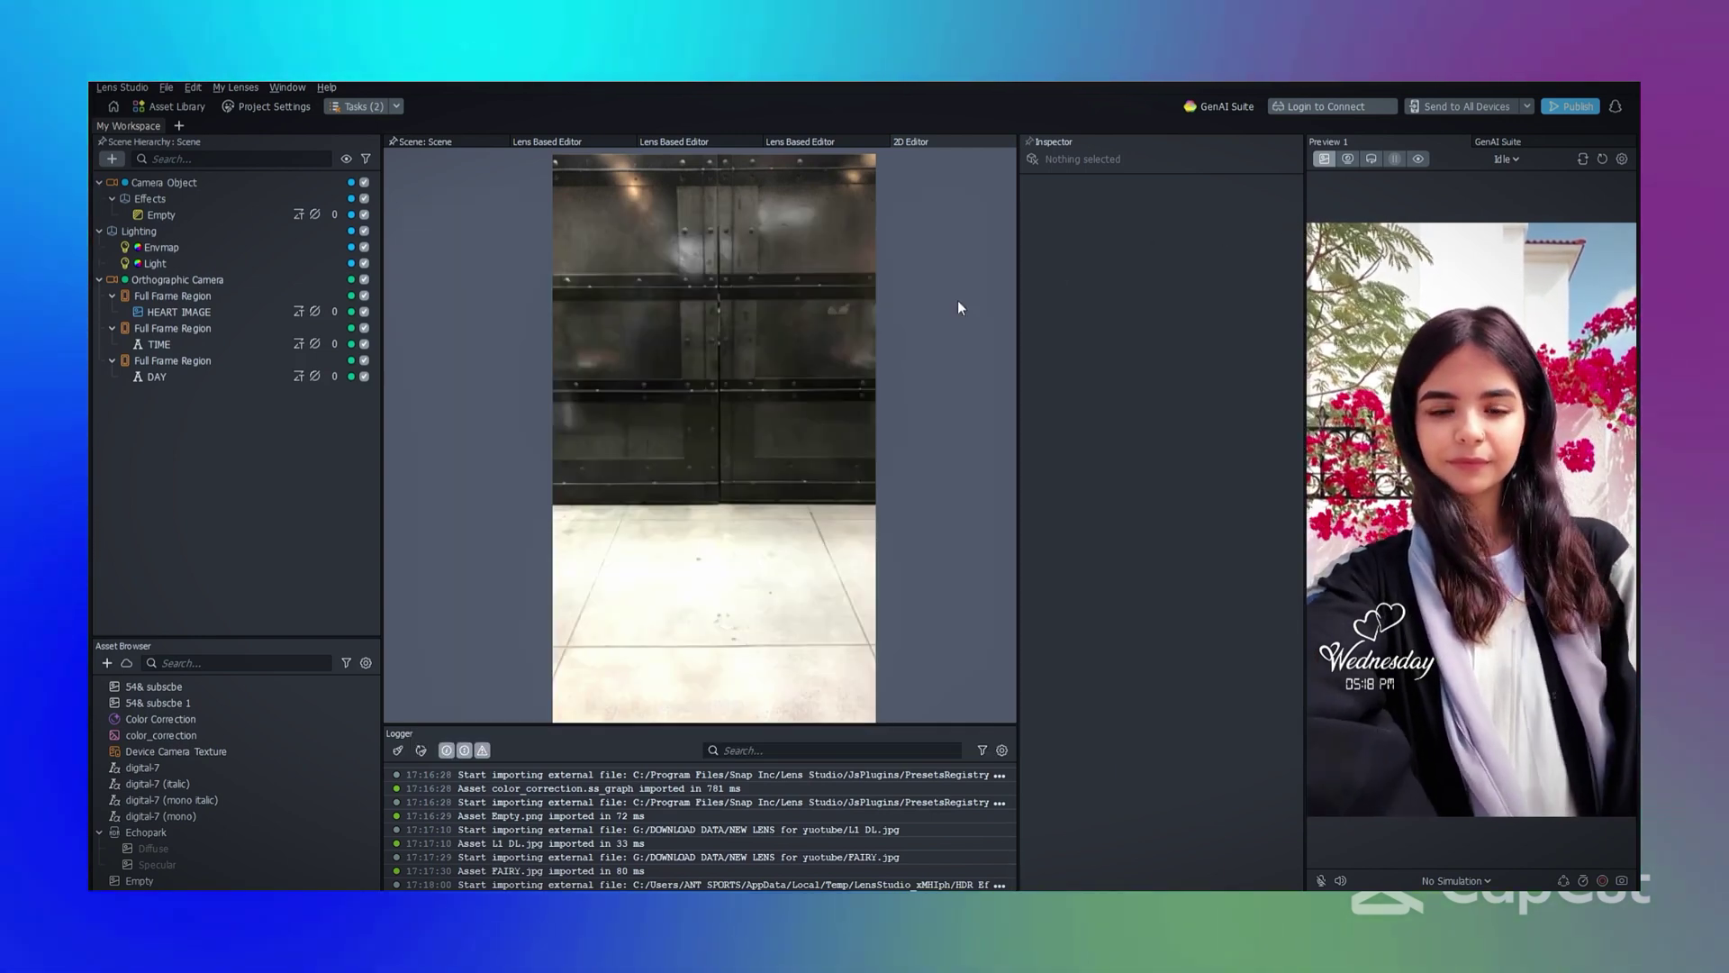
- Add the HDR Effect prefab from its imported asset folder to the scene hierarchy, below the Orthographic Camera's objects
click(162, 735)
scroll(209, 795, down, 3)
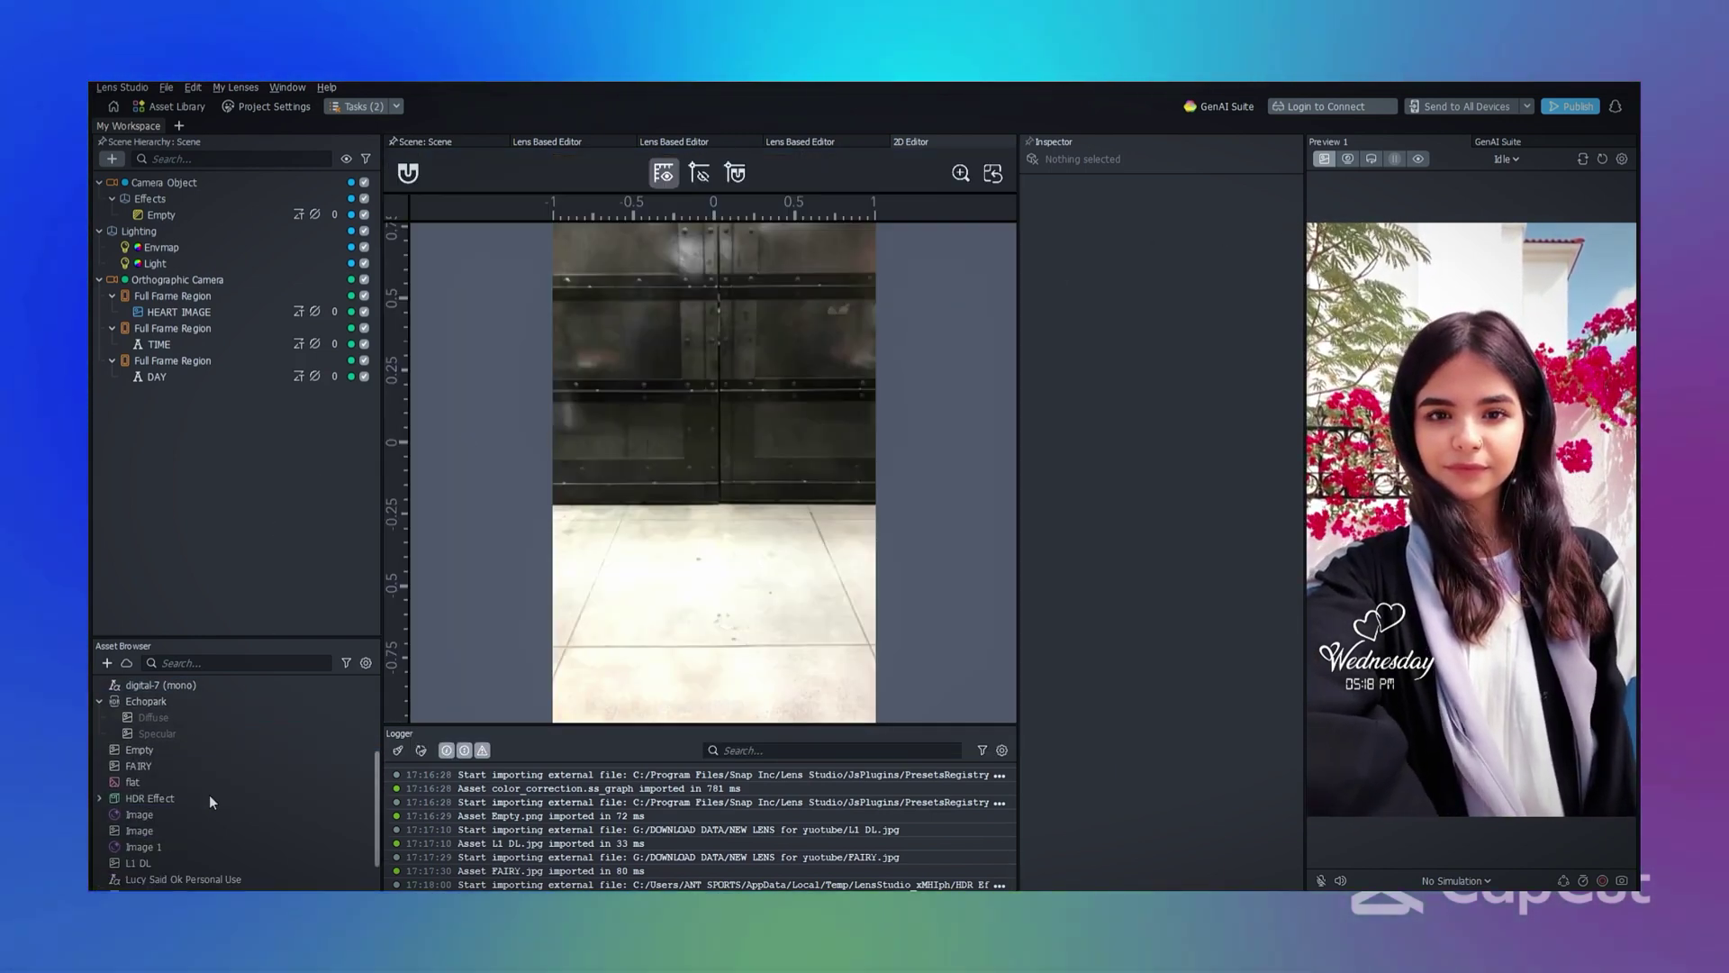
scroll(209, 794, up, 3)
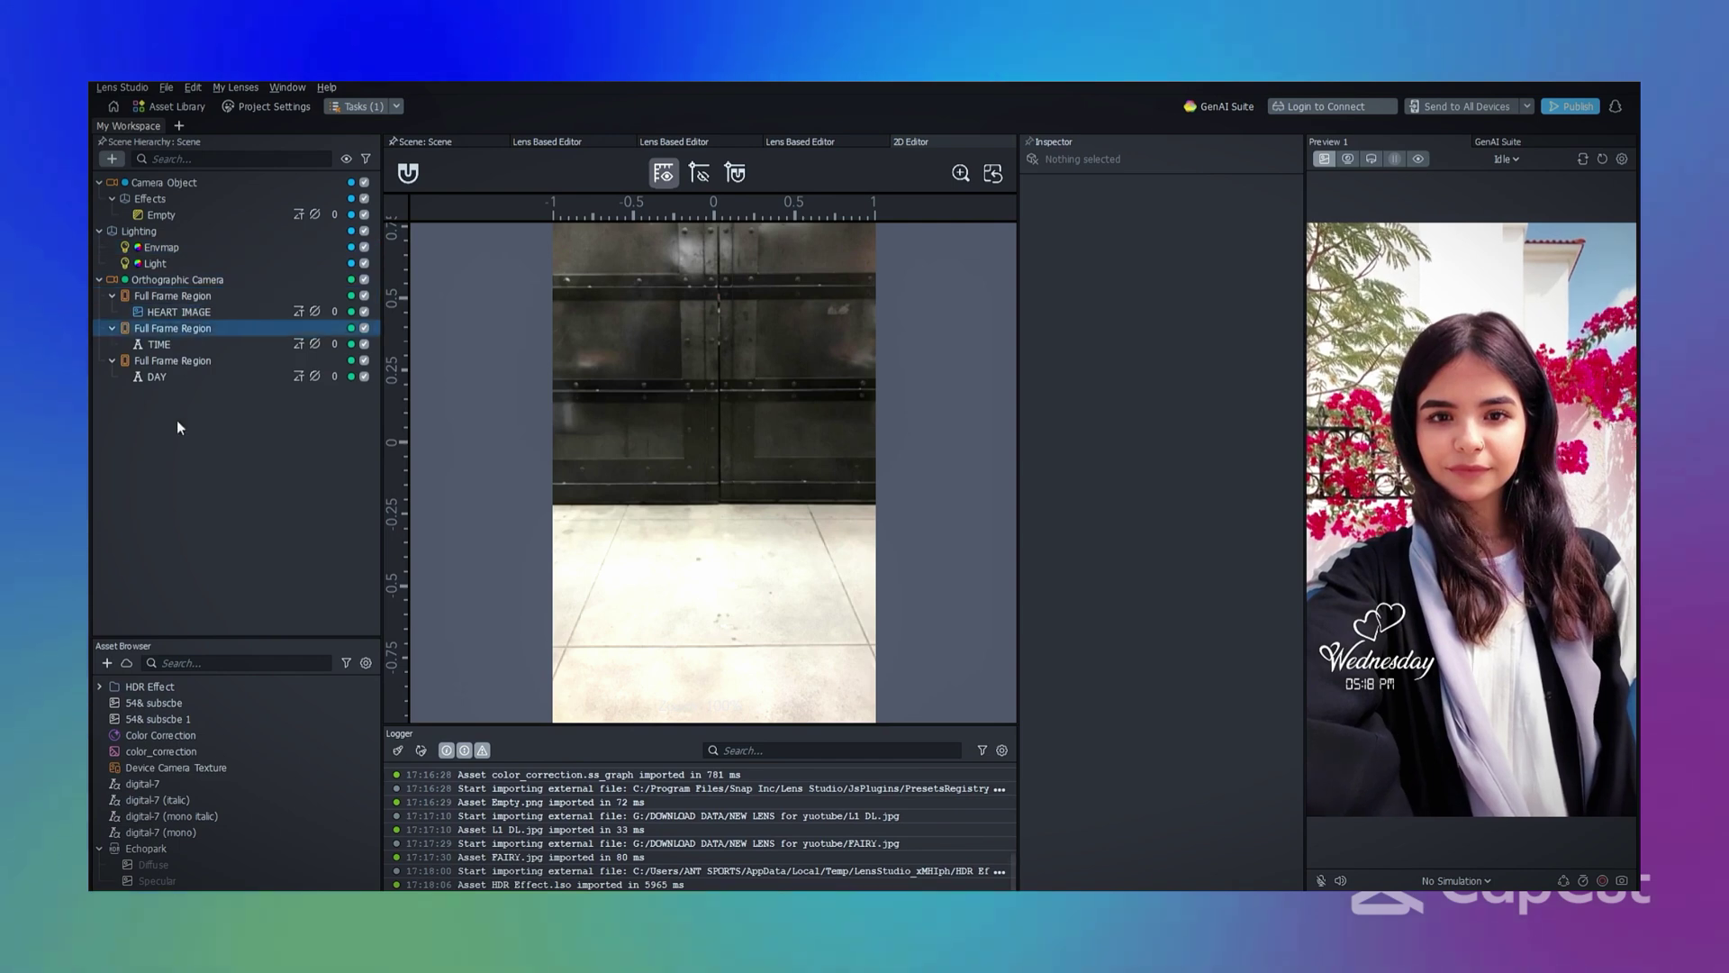
click(458, 142)
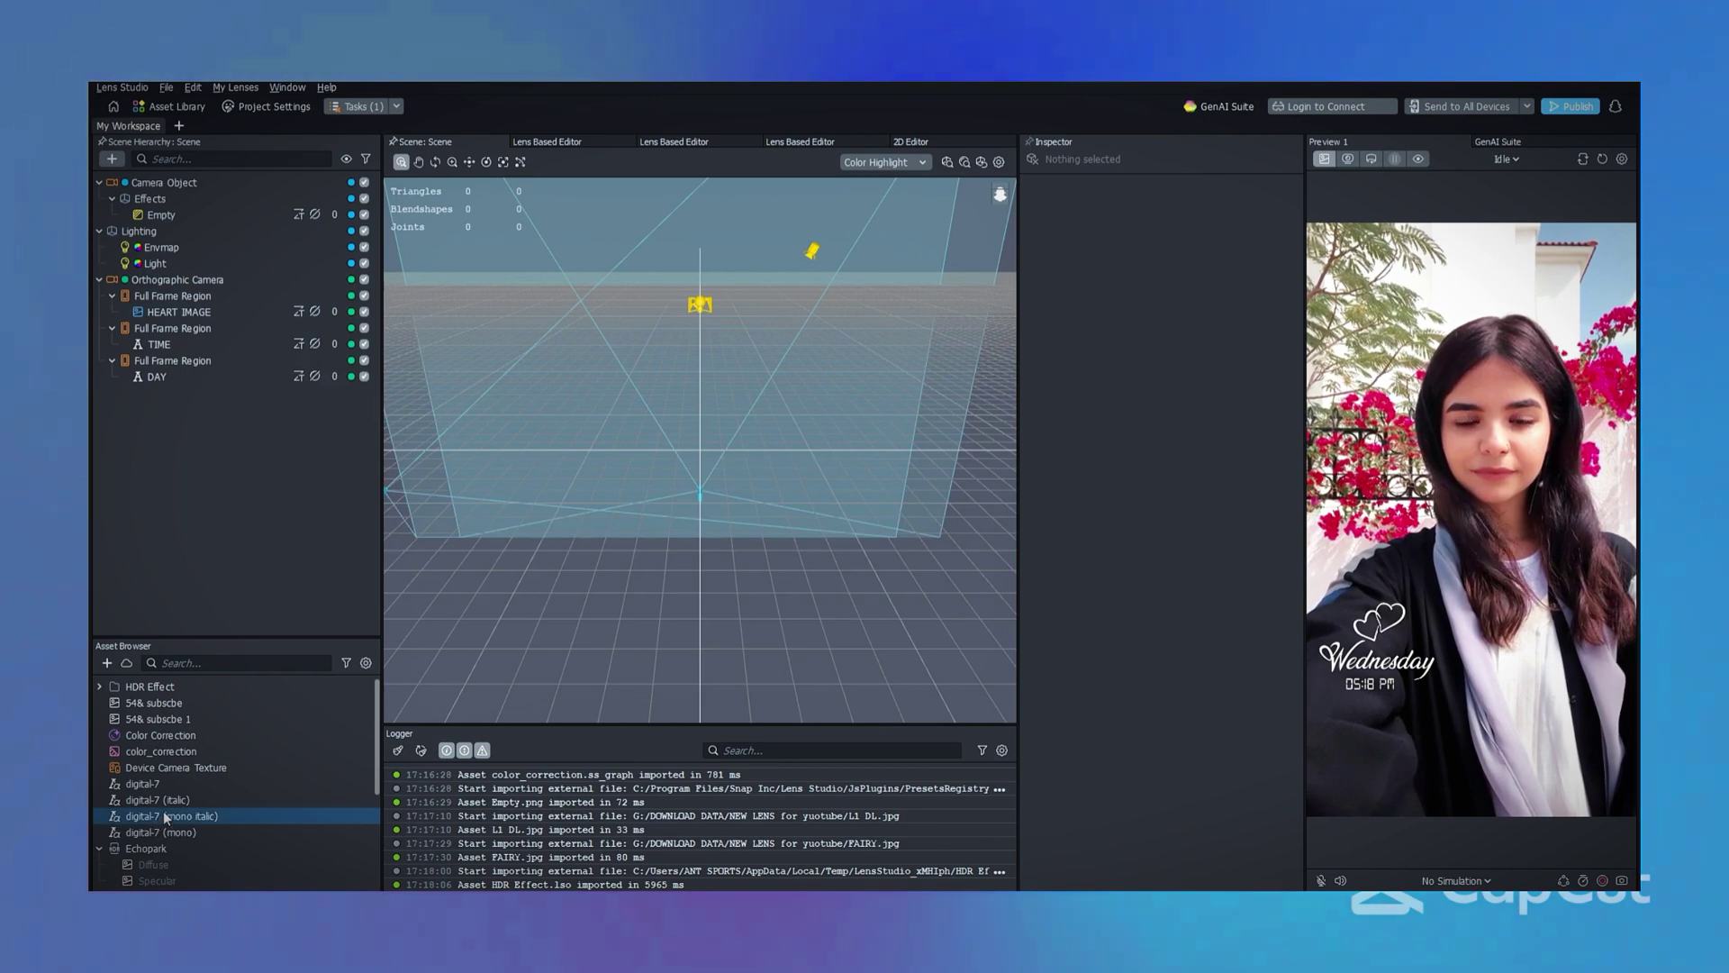
click(100, 686)
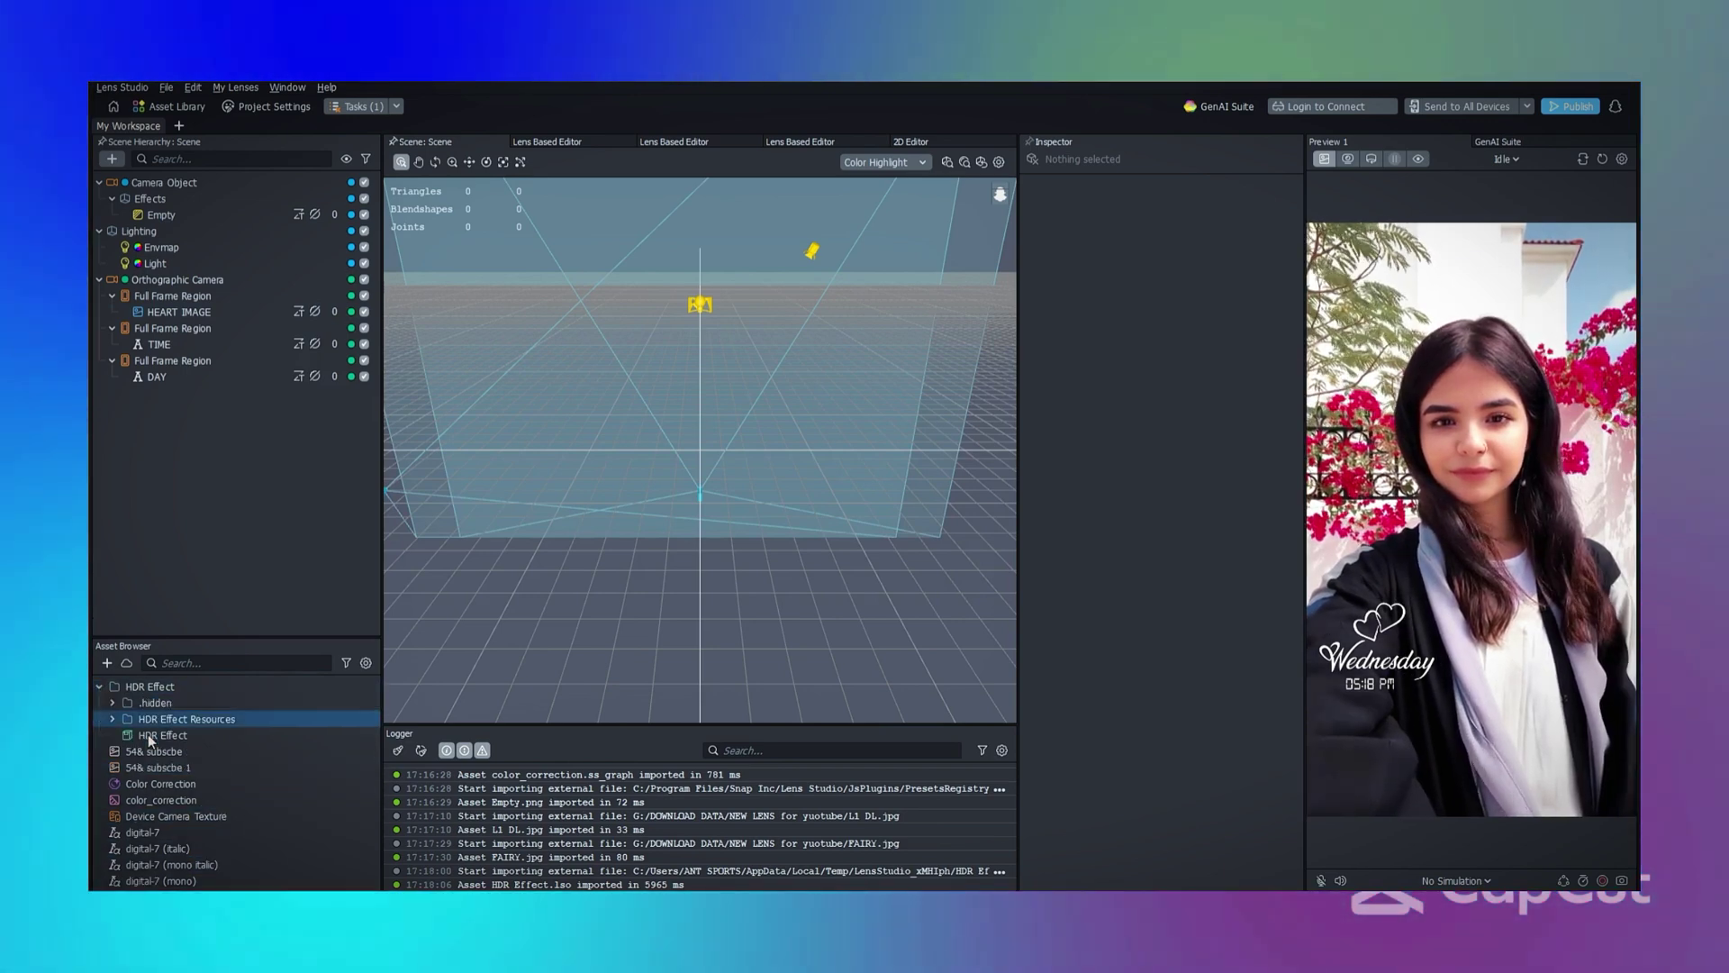
click(155, 736)
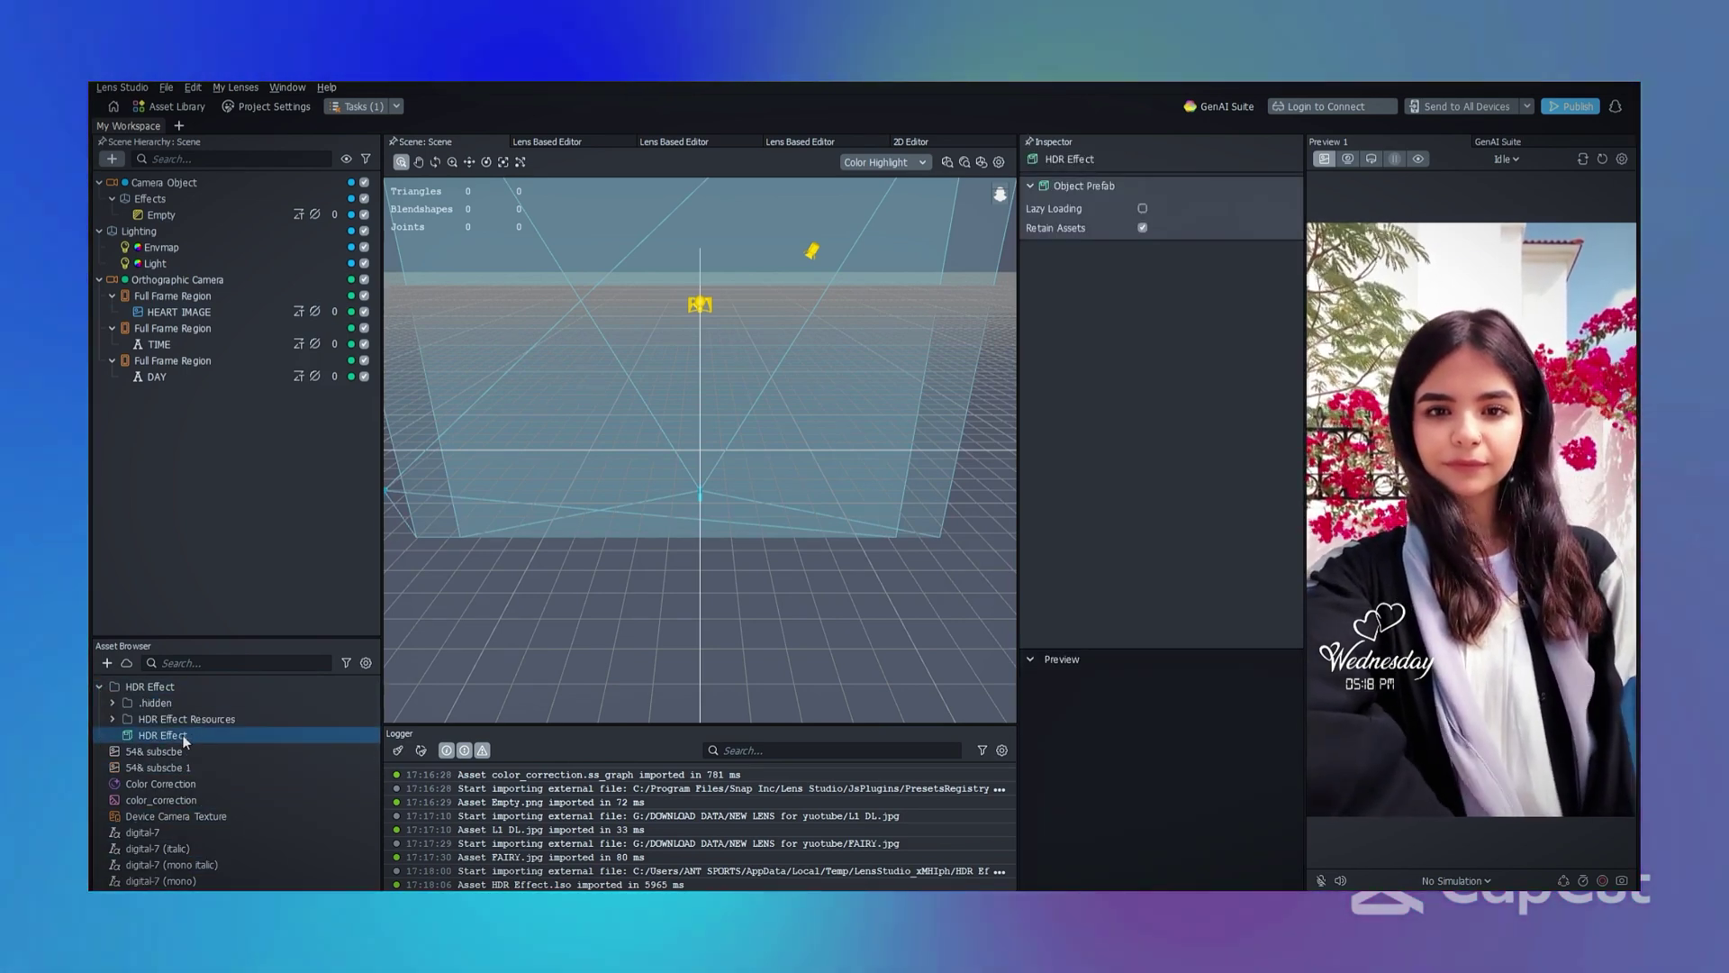
drag(184, 740, 198, 461)
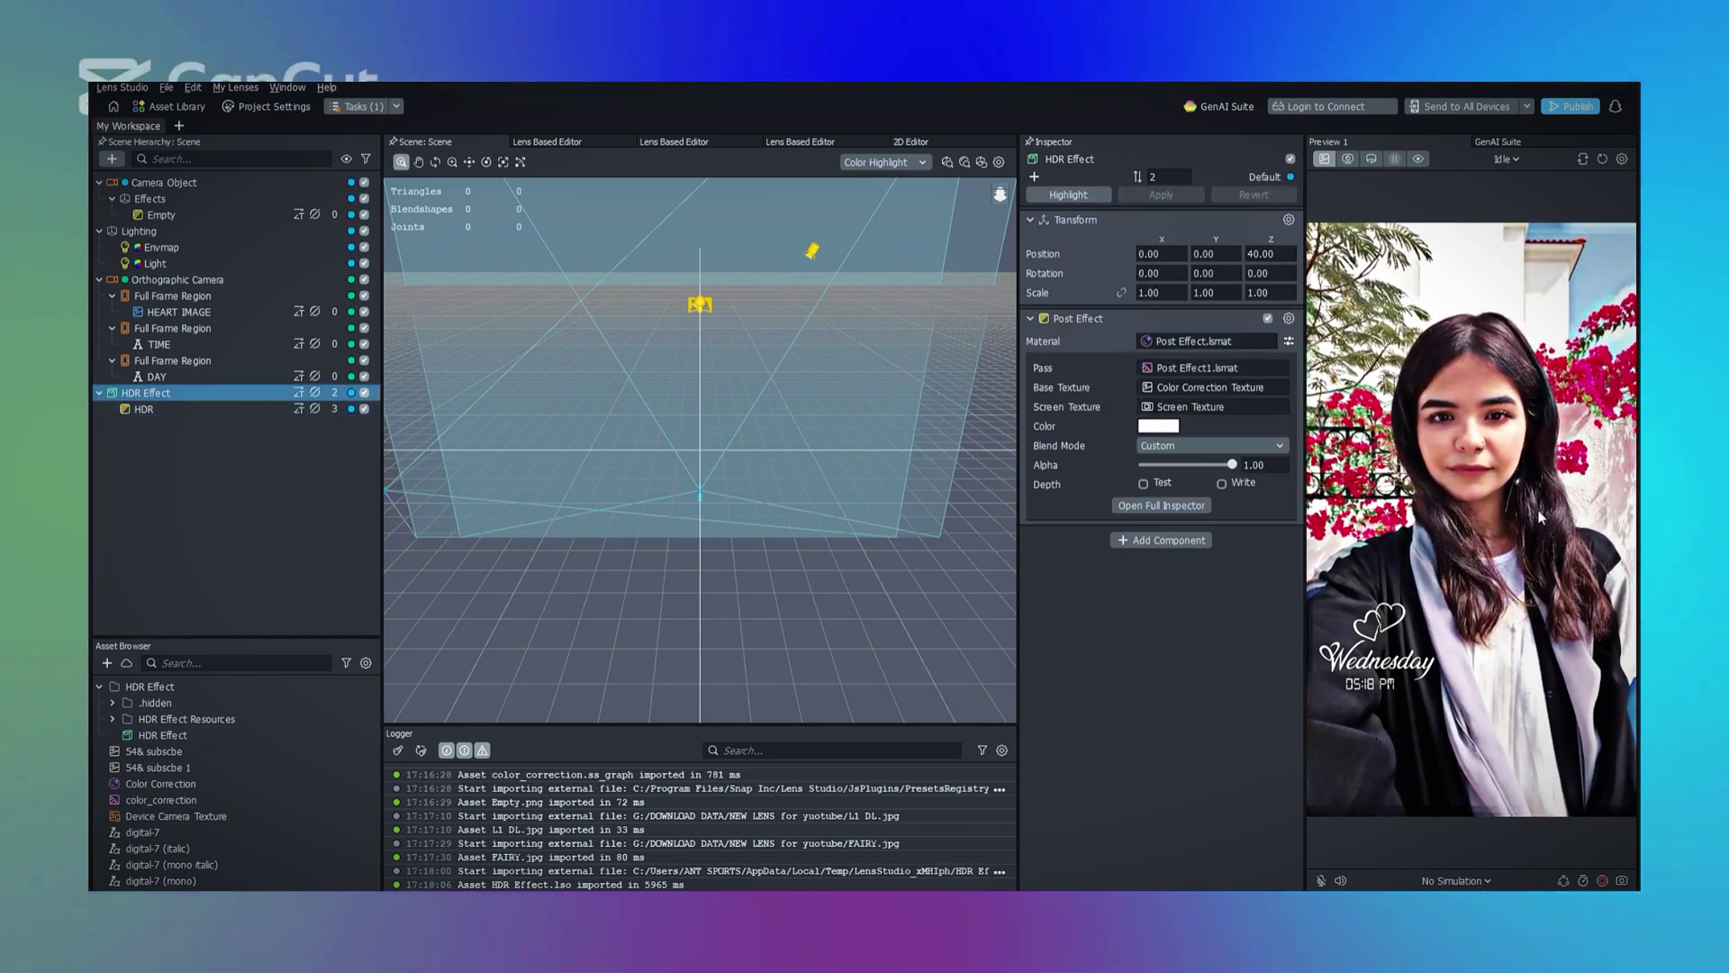
click(279, 461)
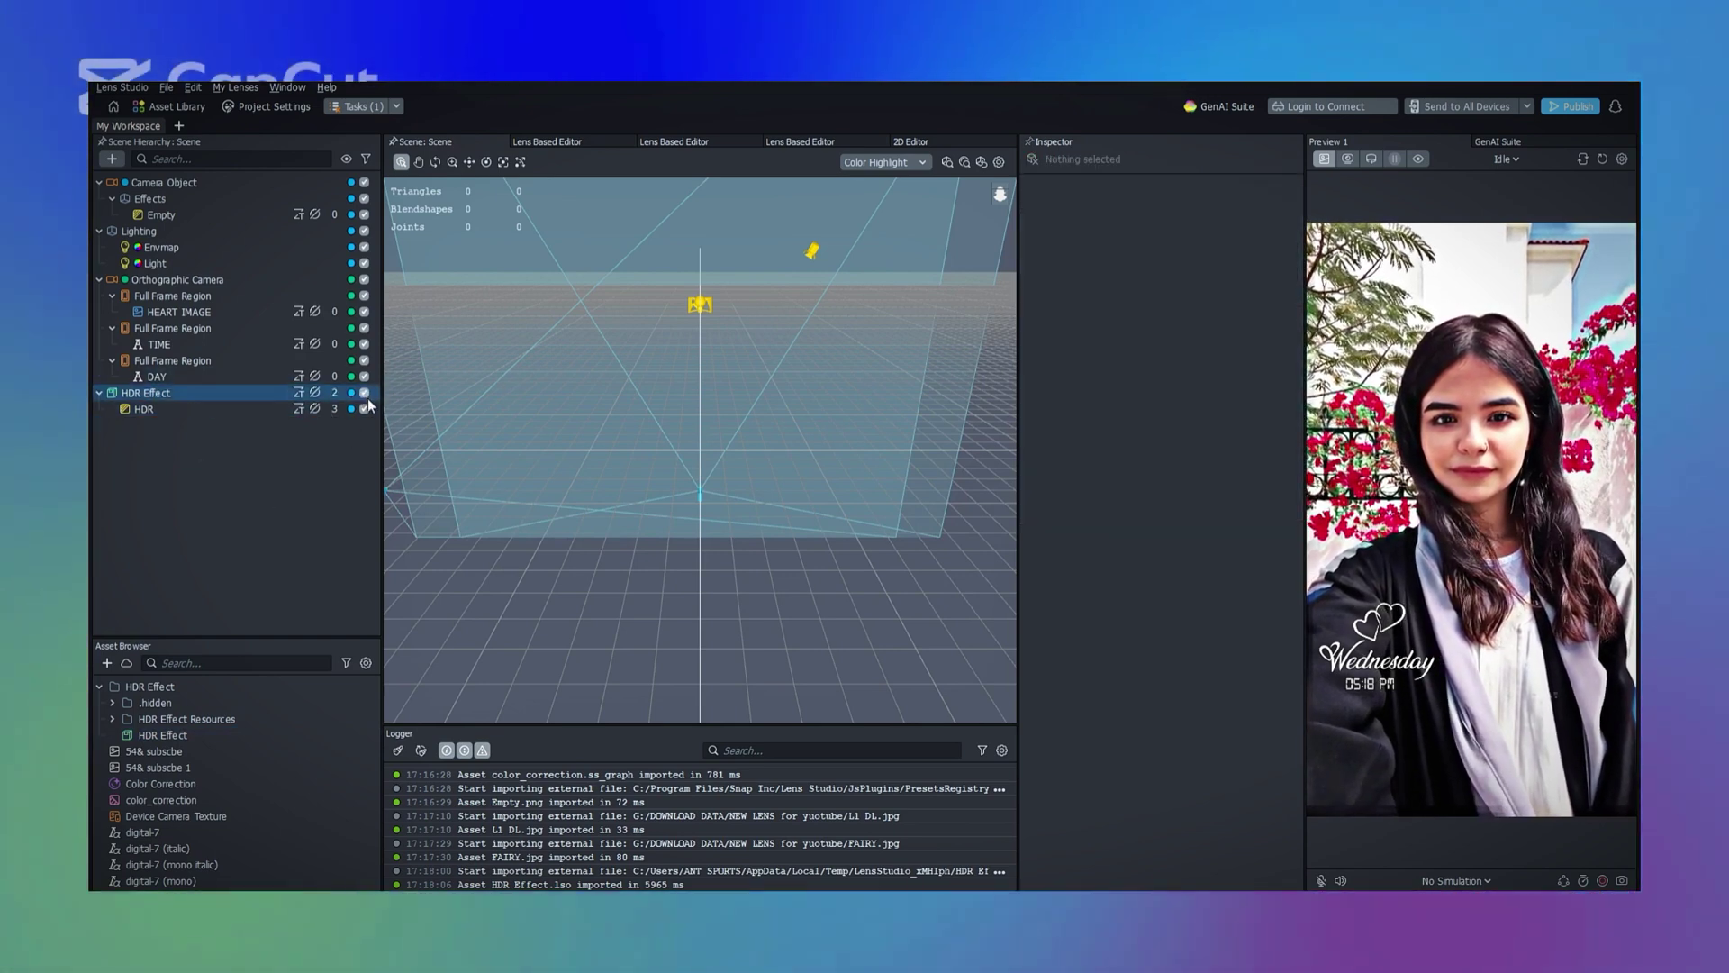
- Toggle the HDR object under HDR Effect off and back on to compare the preview with and without it
click(367, 407)
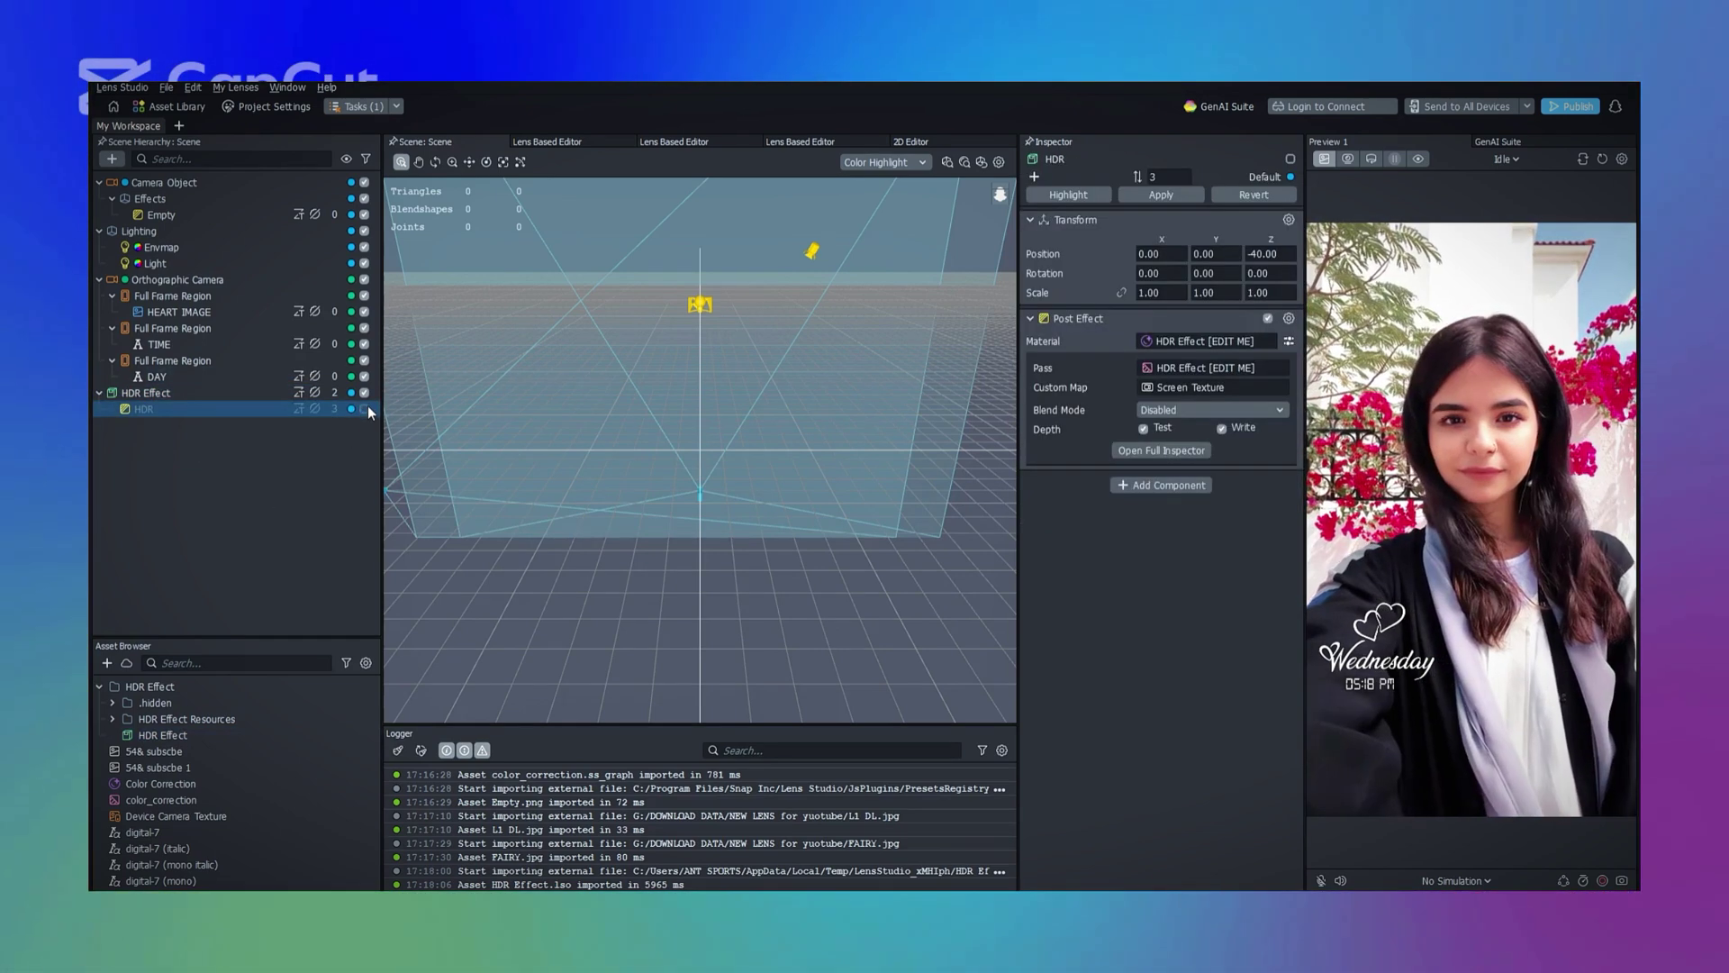
click(192, 538)
- Check the lens in the preview on the Idle Person 5 and Smile Person 5 sample media
click(1504, 159)
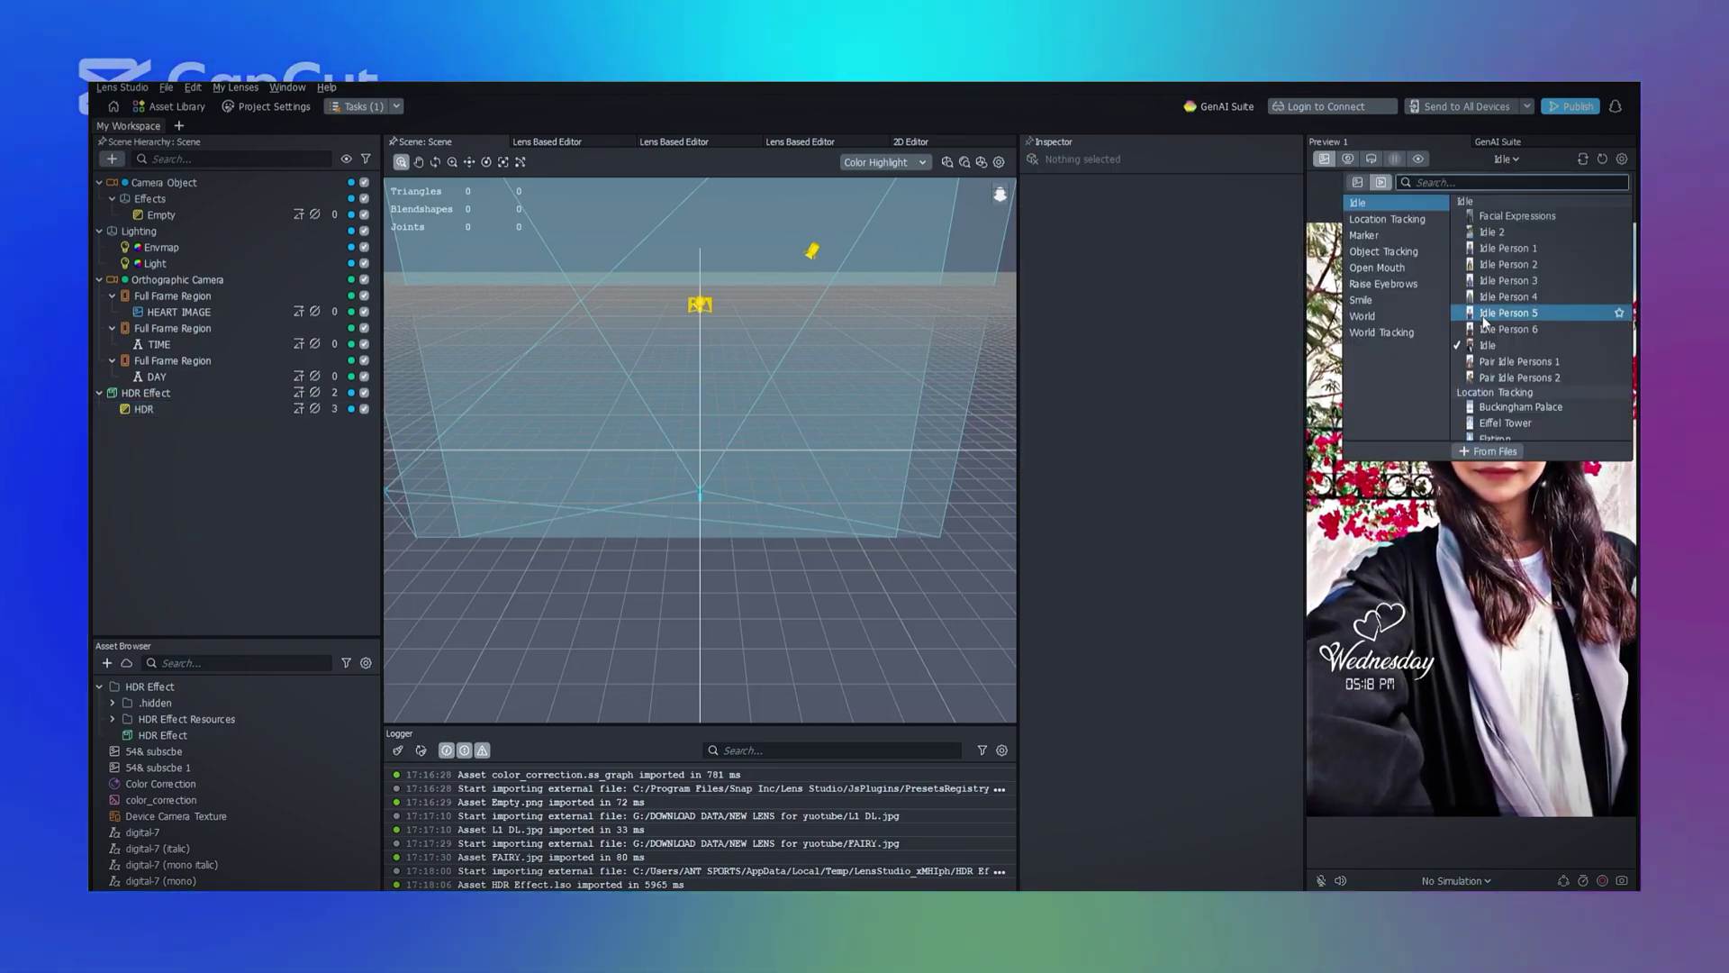
click(1509, 313)
click(1501, 159)
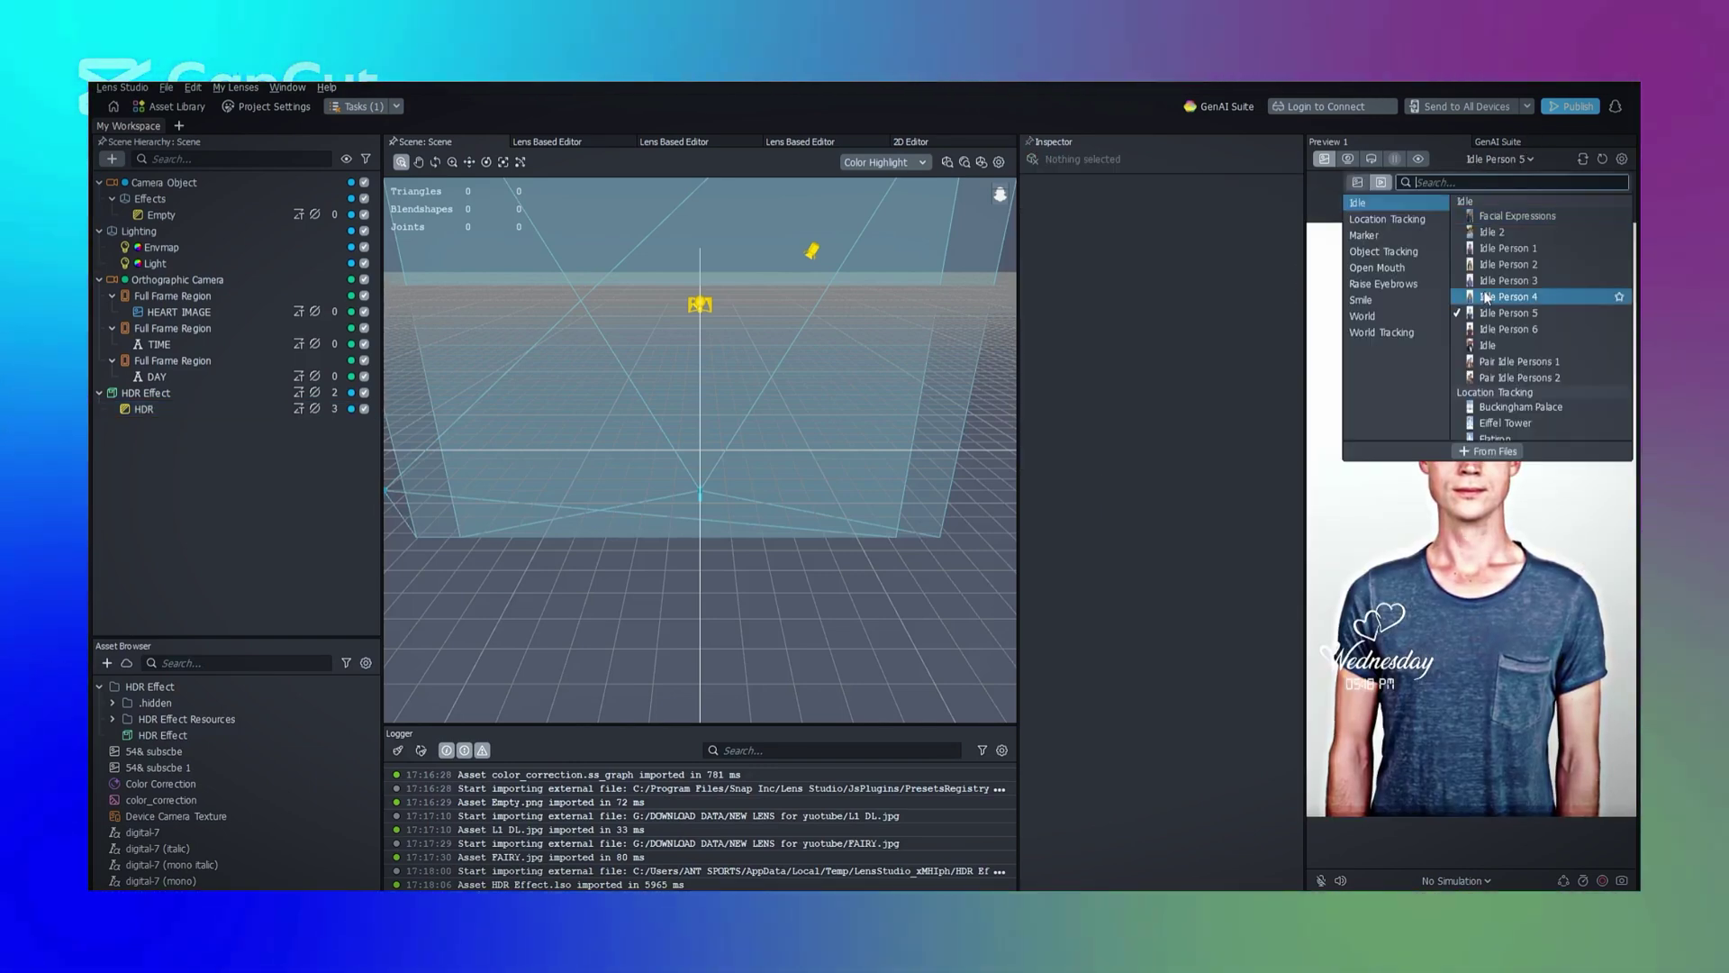
scroll(1483, 348, down, 10)
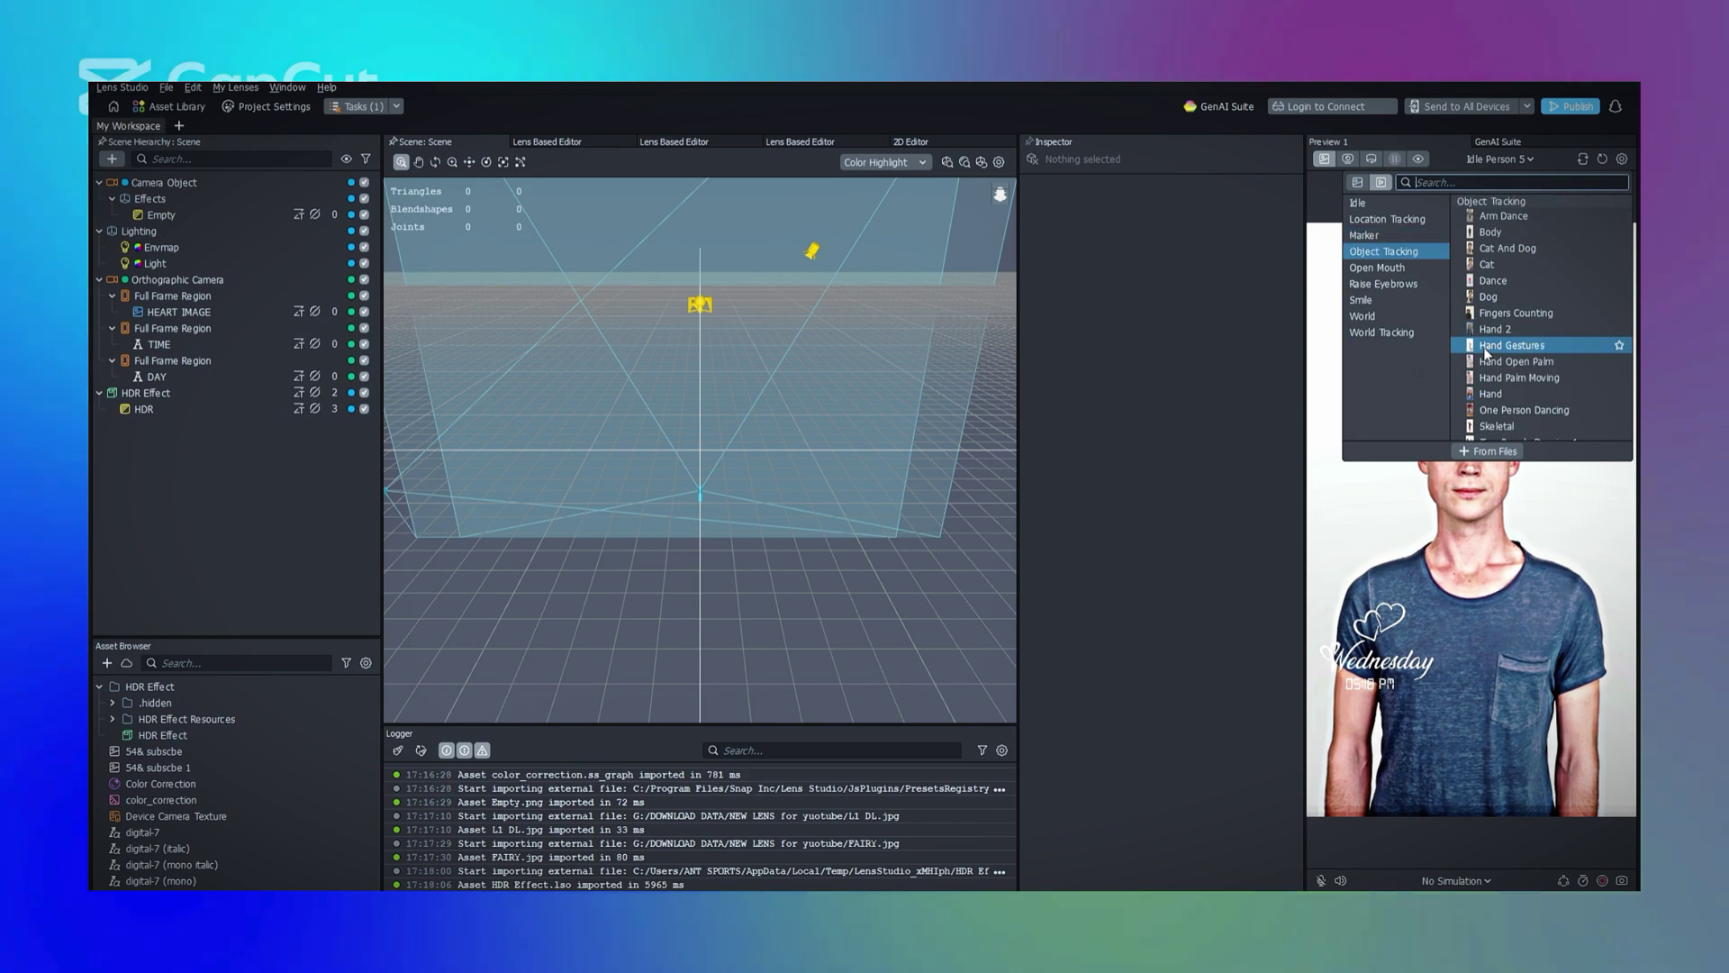
scroll(1490, 345, down, 8)
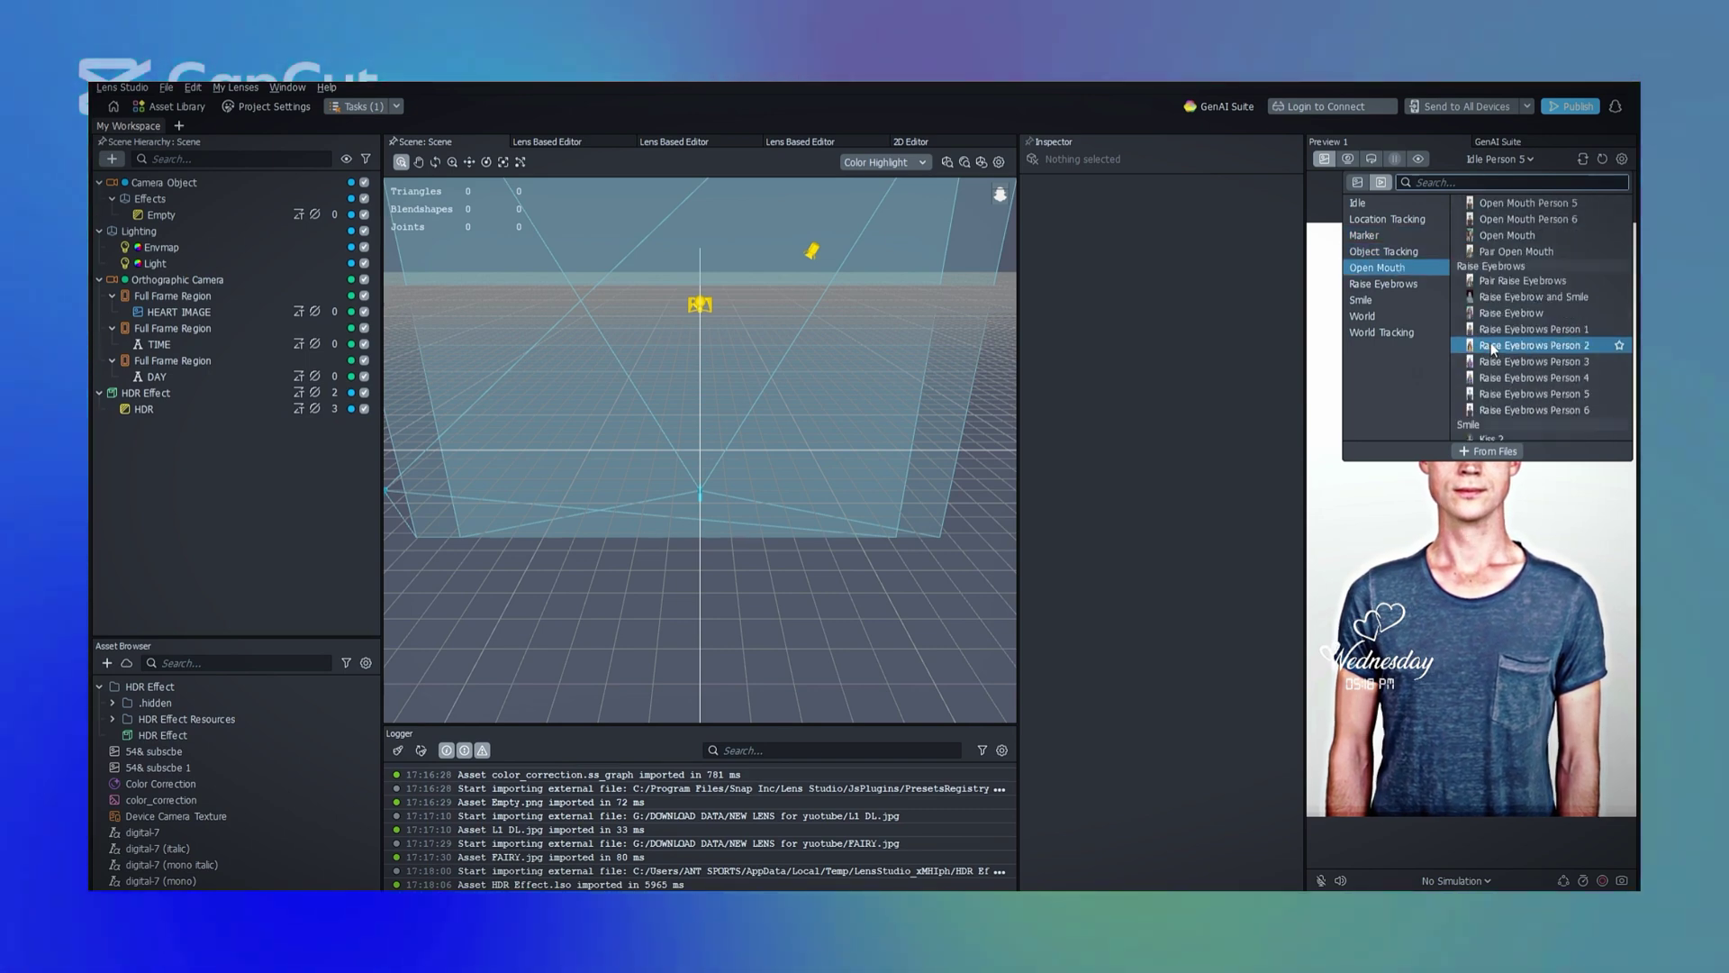
click(1490, 347)
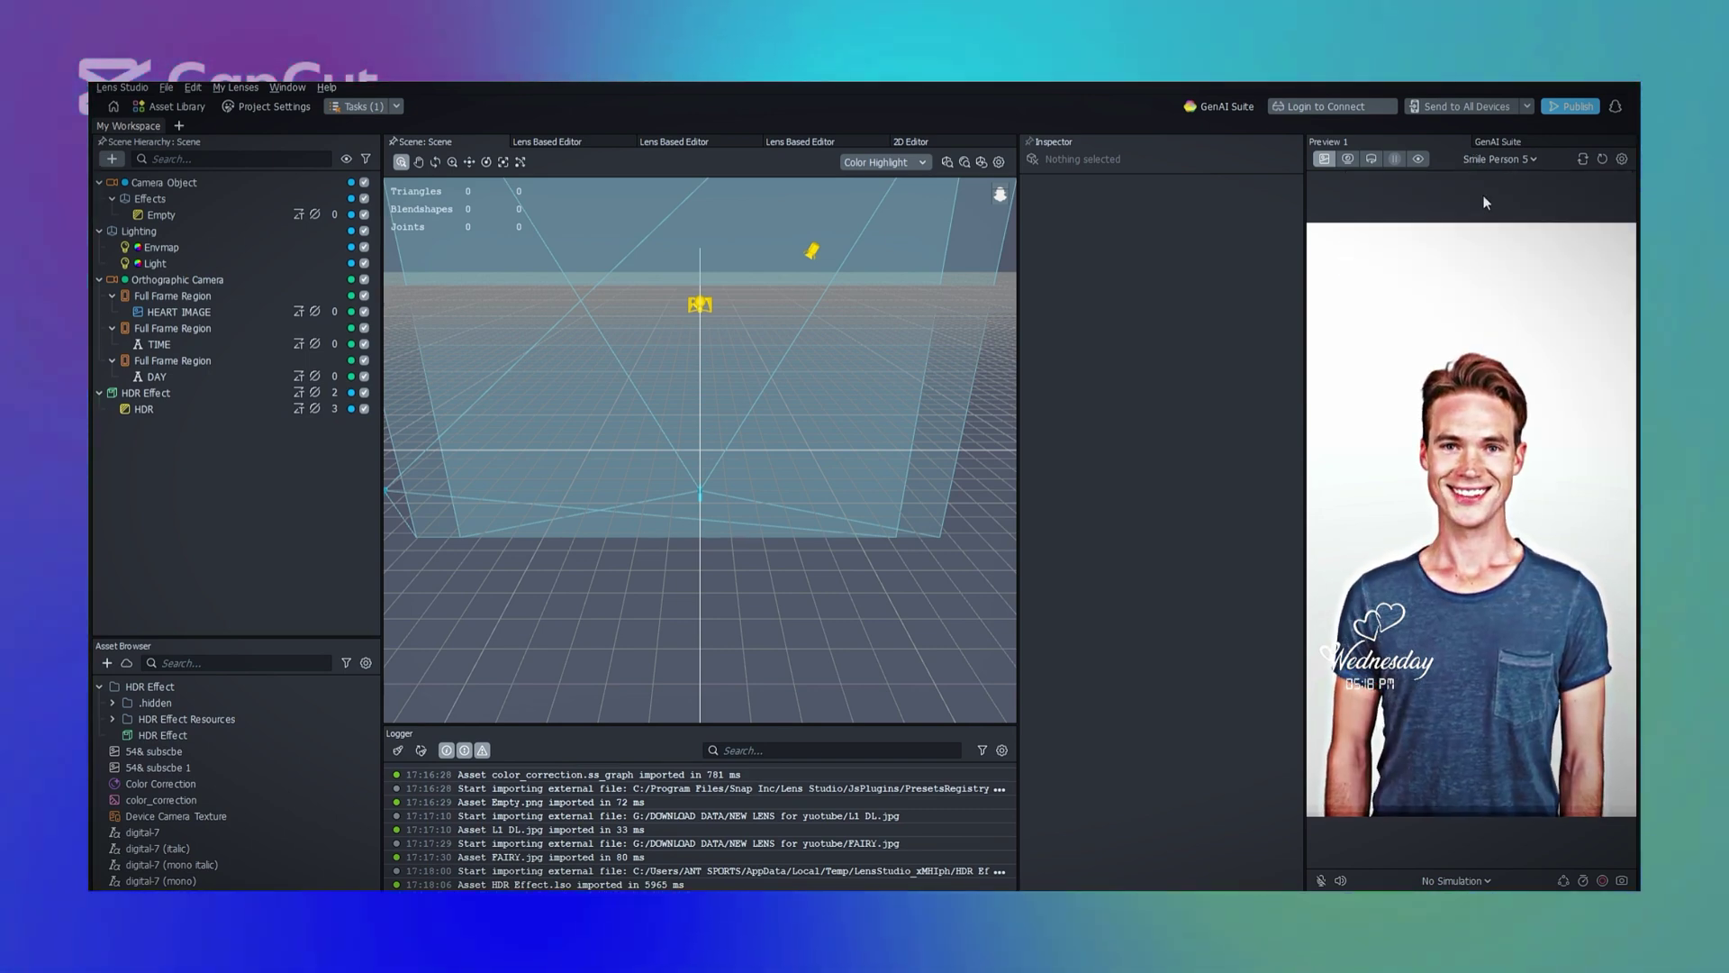
- Switch the preview to the custom portrait image (16) and toggle all scene objects off and on to compare before and after
click(1498, 159)
click(1491, 468)
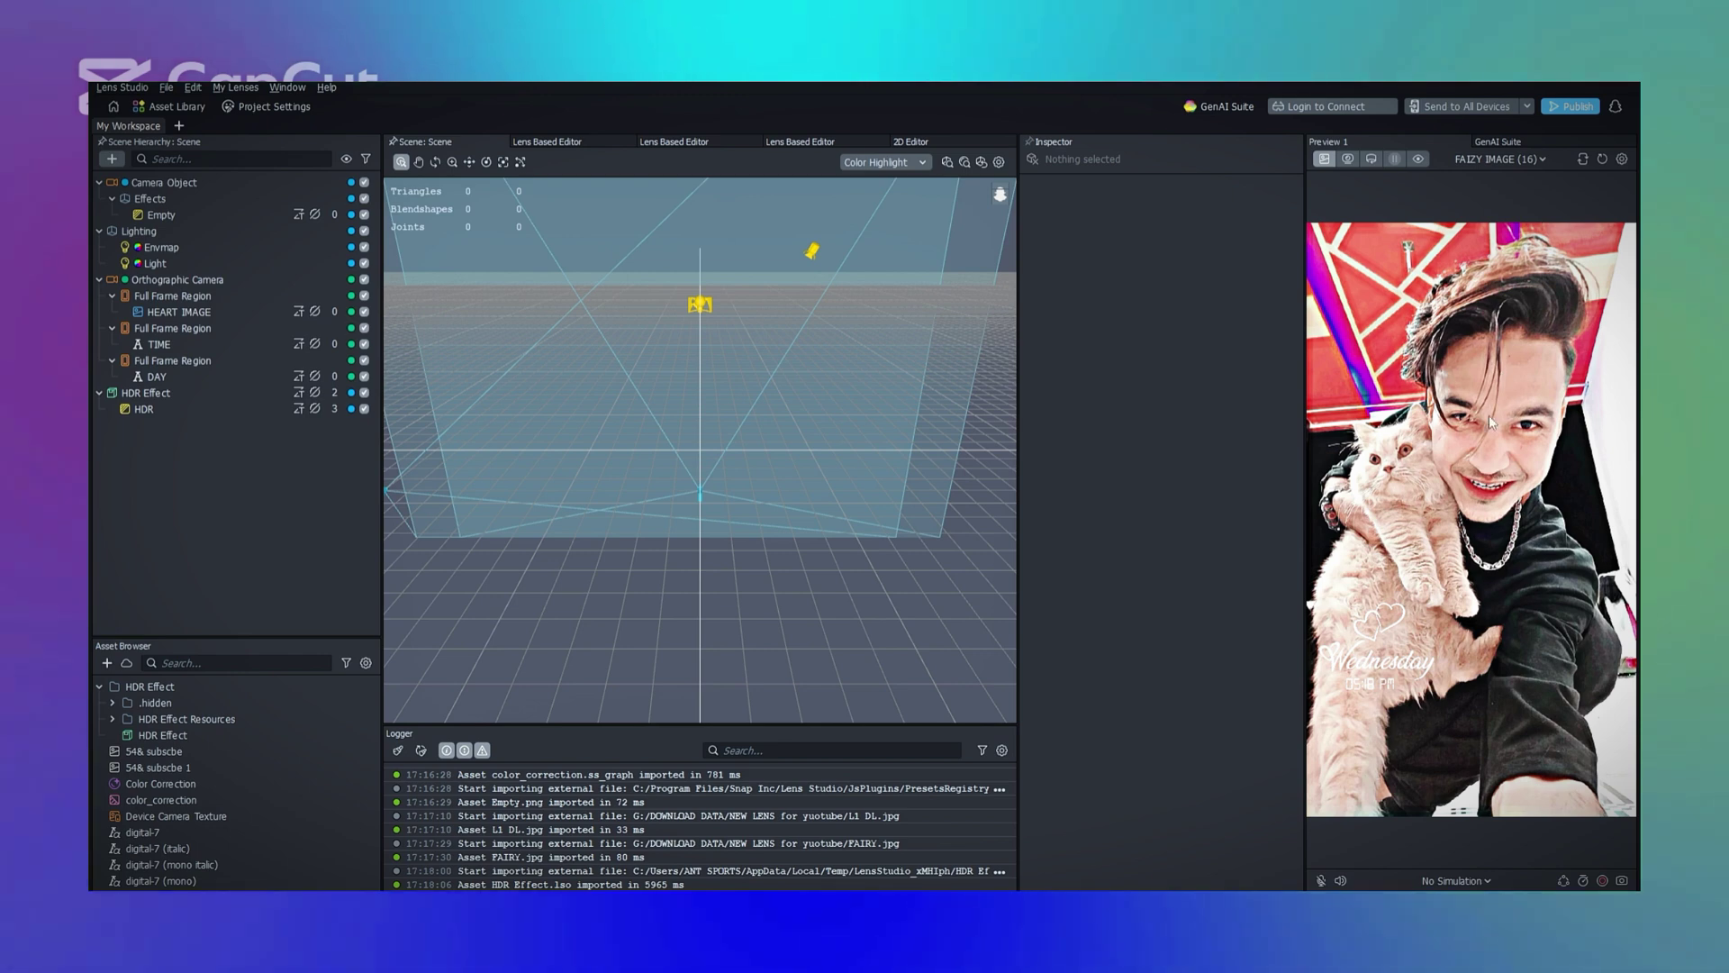
drag(236, 484, 374, 187)
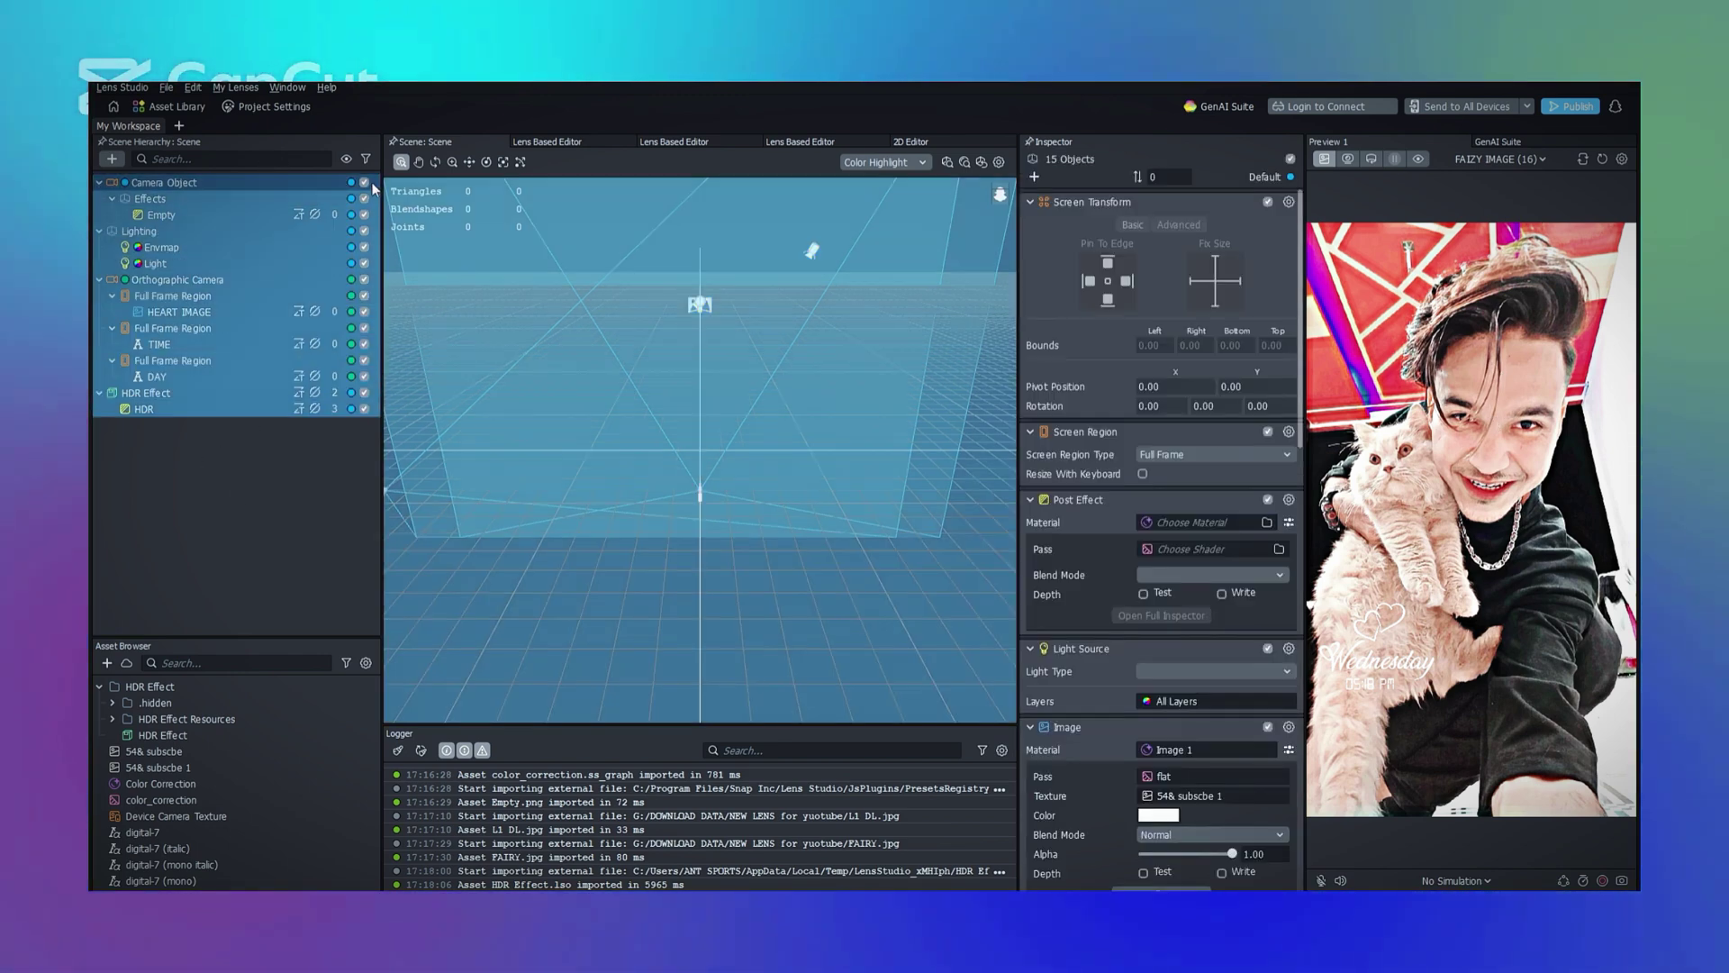
click(365, 183)
click(365, 182)
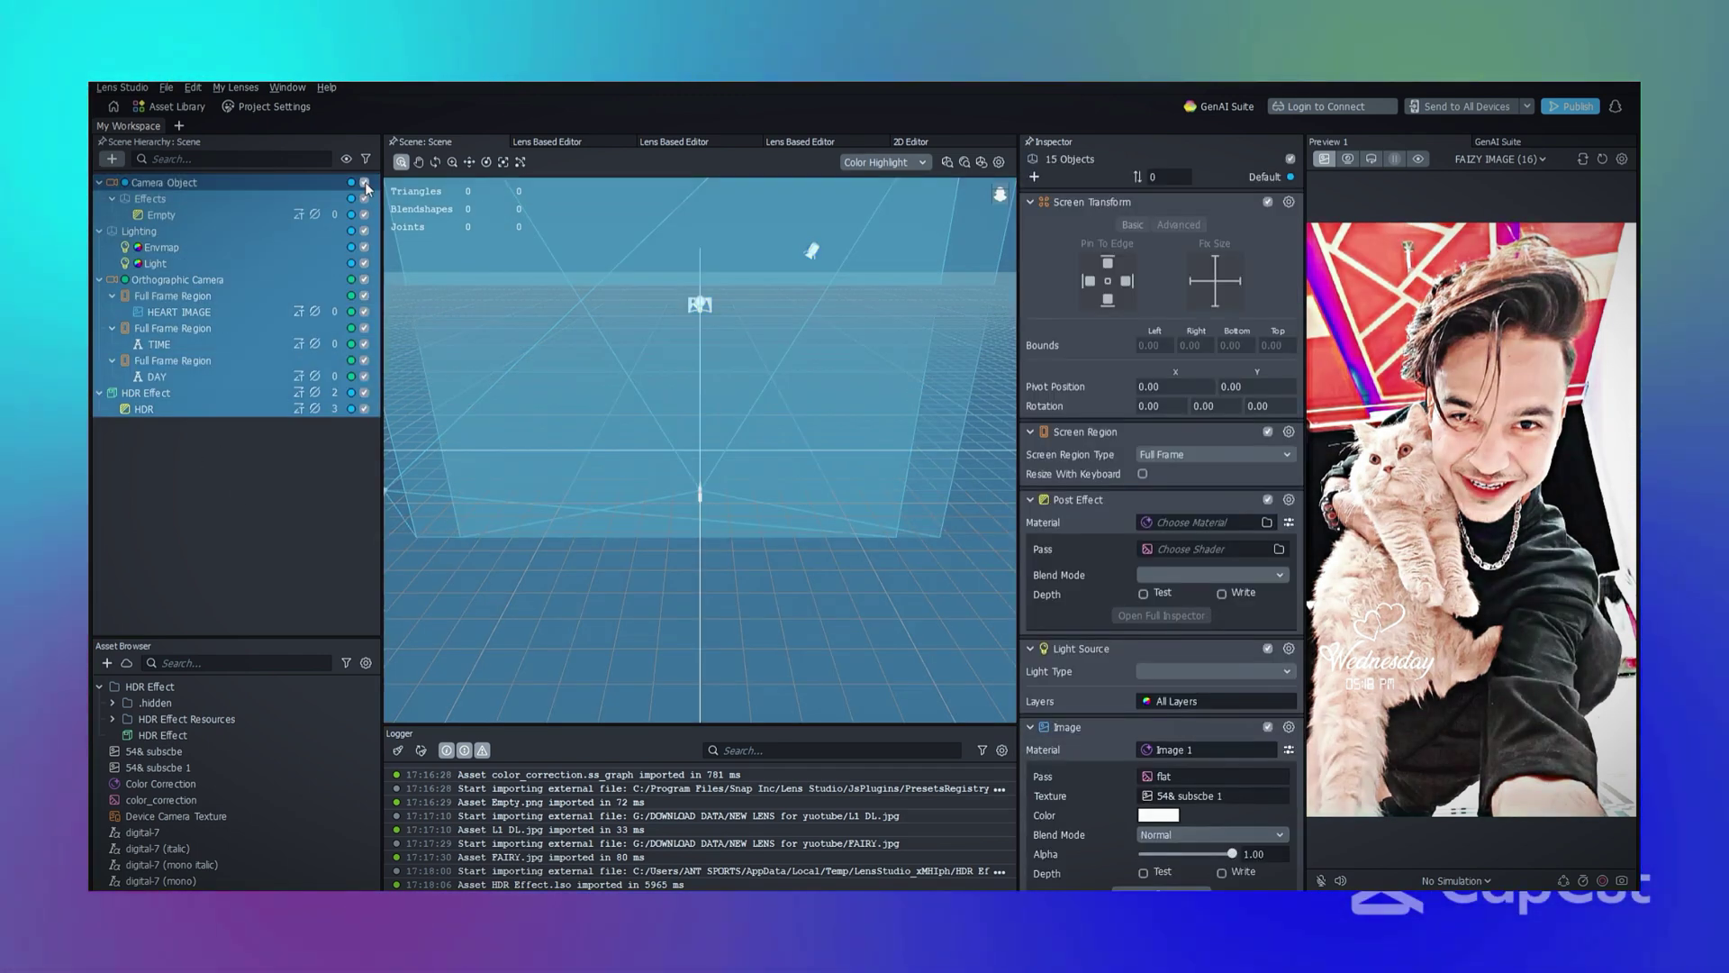
click(365, 183)
click(363, 185)
click(174, 525)
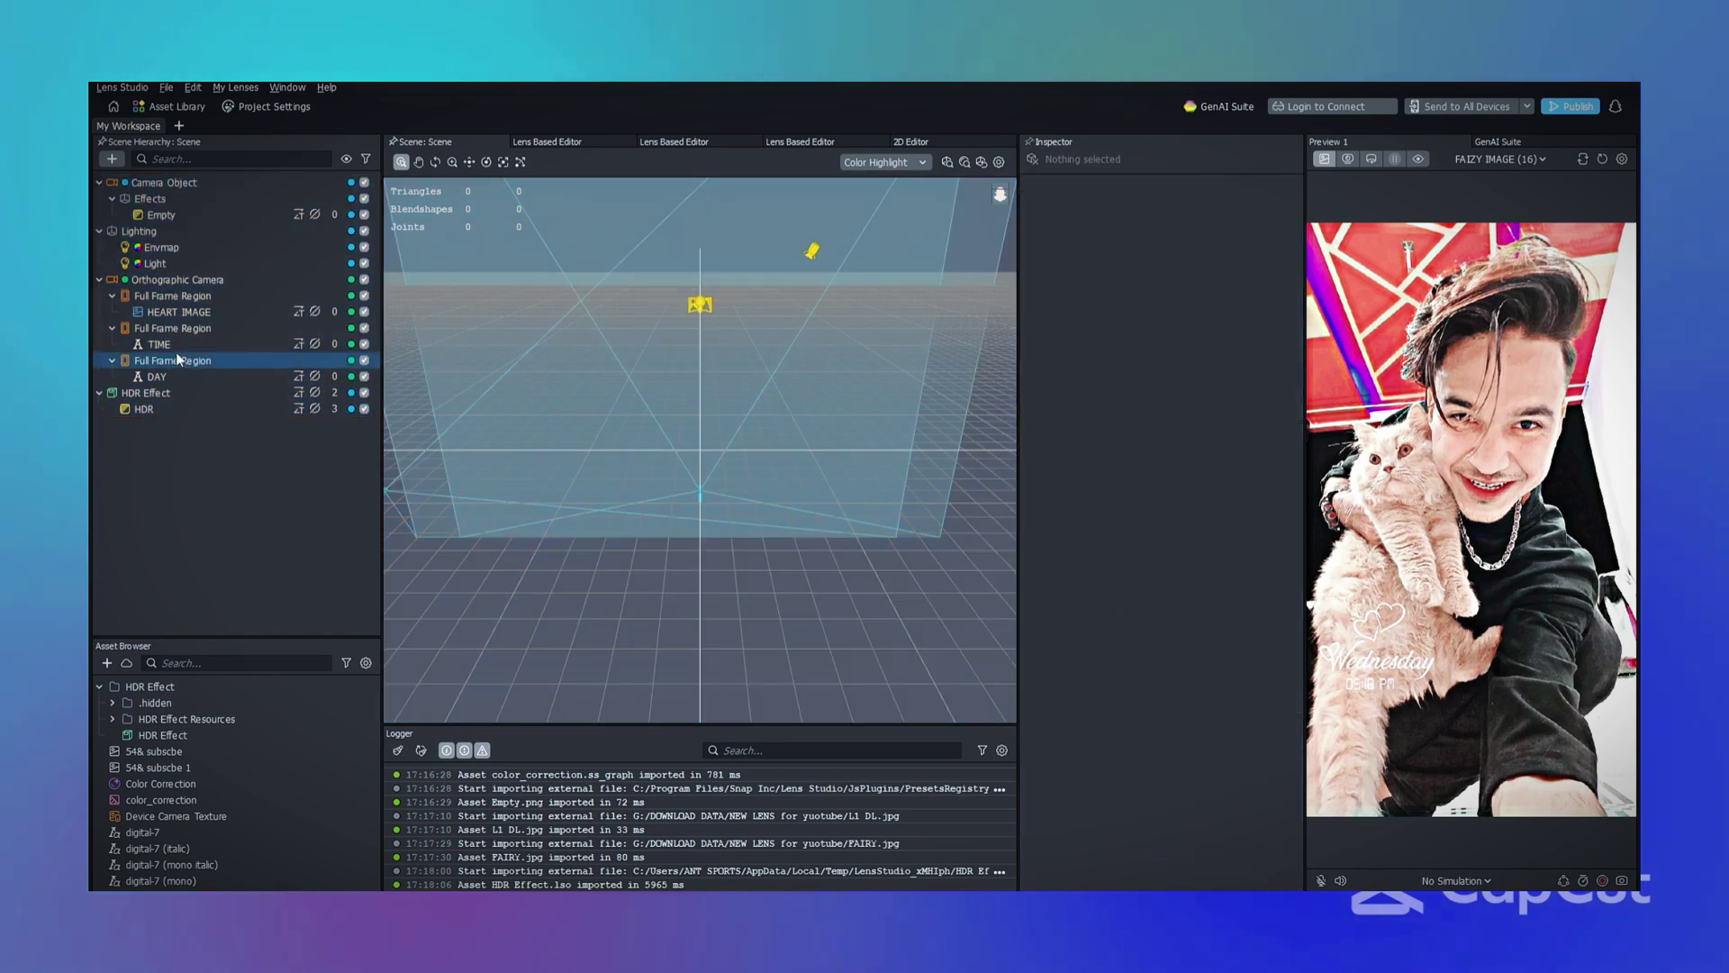